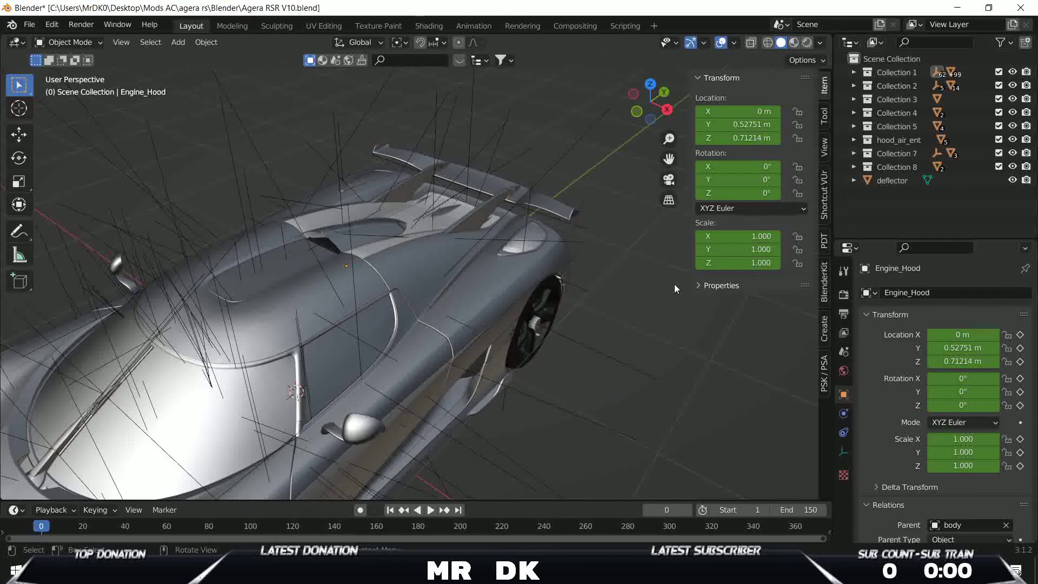
Step: Inspect the car's rear deck and select the deflector part, cancelling a trial move
middle_click_drag(554, 225, 634, 253)
middle_click_drag(519, 274, 585, 317)
scroll(576, 304, "up", 5)
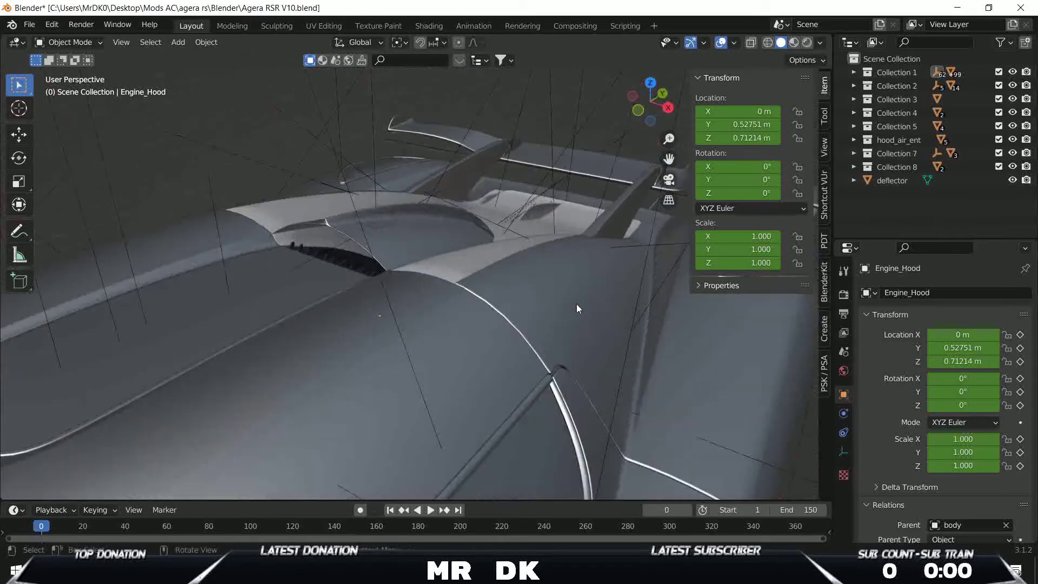
middle_click_drag(542, 273, 546, 329)
left_click(511, 244)
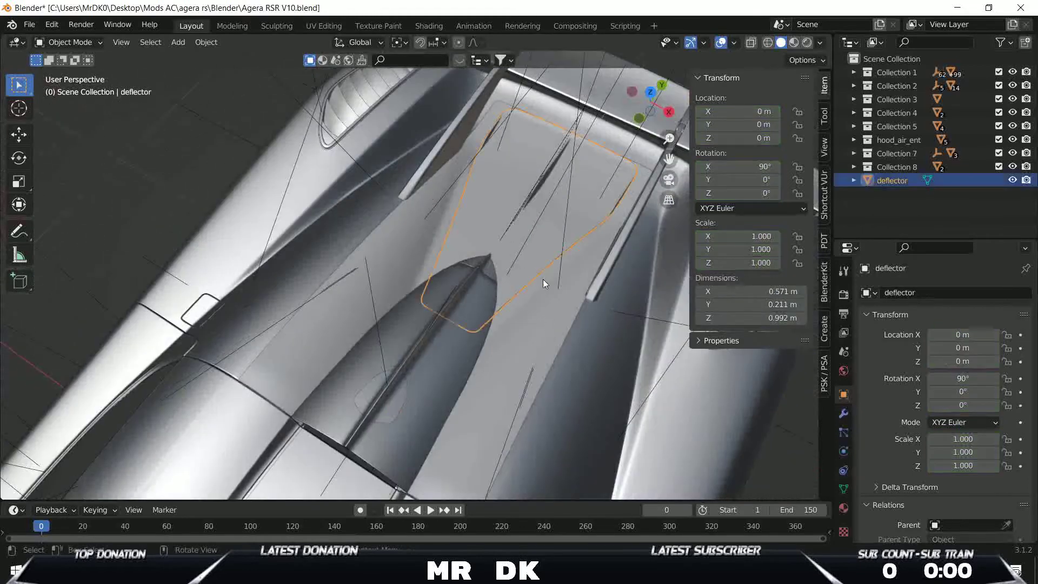
middle_click_drag(552, 287, 524, 246)
middle_click_drag(590, 282, 562, 310)
scroll(495, 300, "down", 7)
left_click(577, 287)
scroll(557, 298, "up", 2)
middle_click_drag(519, 239, 404, 280)
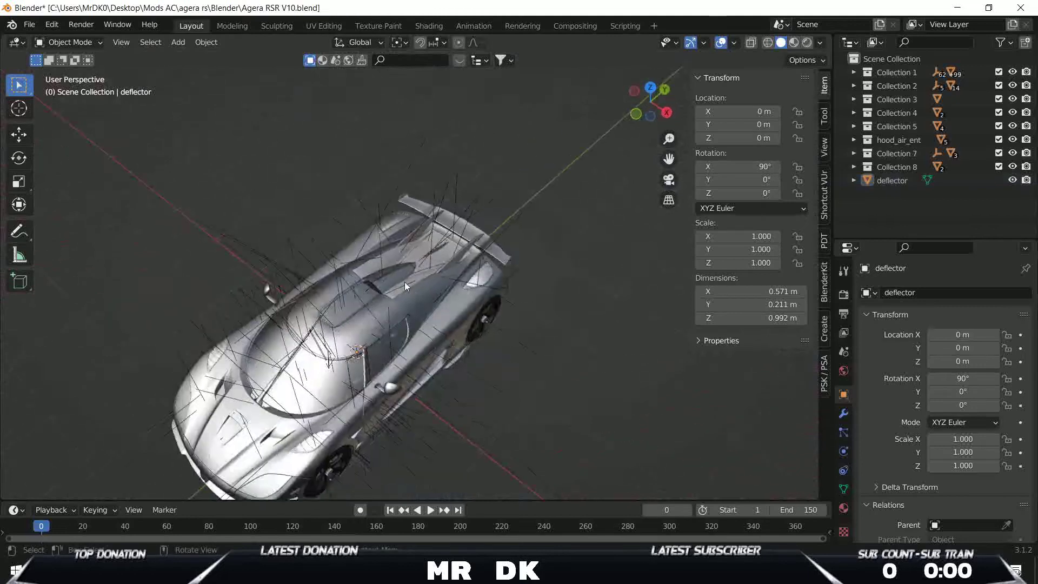
scroll(405, 279, "up", 8)
left_click(445, 235)
middle_click_drag(552, 258, 501, 328)
key("g")
right_click(521, 338)
Step: Check Content Manager, then reselect the deflector from rear views, leaving it at the origin
left_click(346, 571)
mouse_move(144, 100)
key("alt+Tab")
scroll(575, 372, "up", 3)
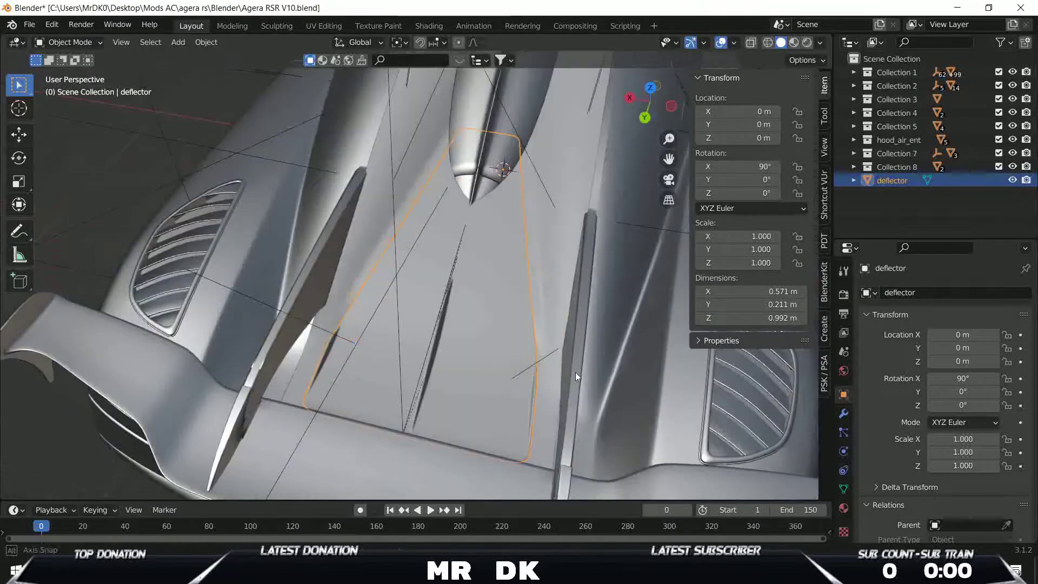
middle_click_drag(488, 336, 500, 291)
key("g")
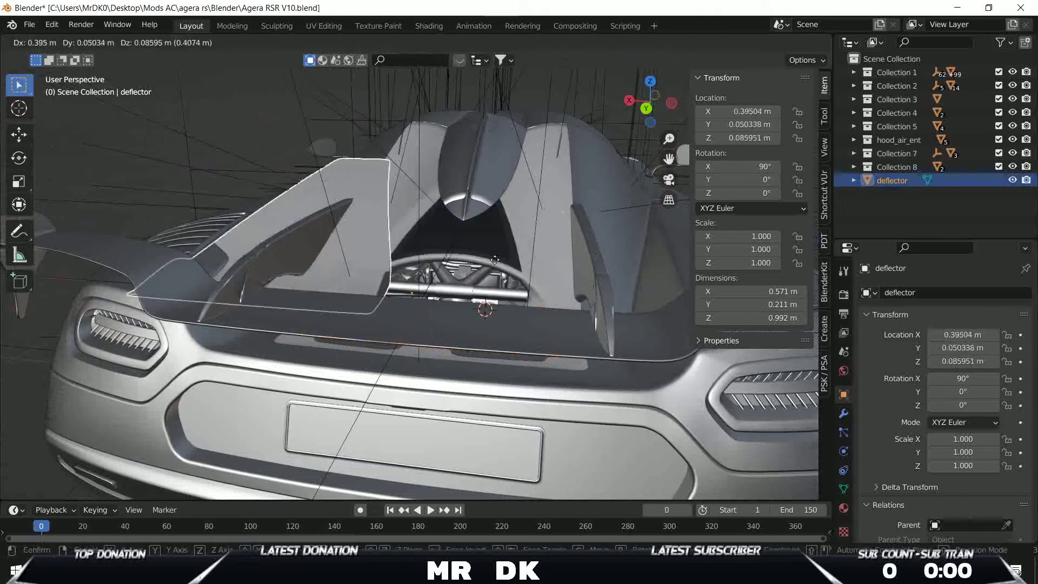
key("Escape")
middle_click_drag(546, 225, 391, 291)
scroll(392, 291, "down", 4)
left_click(455, 379)
middle_click_drag(455, 378, 540, 394)
scroll(440, 312, "up", 5)
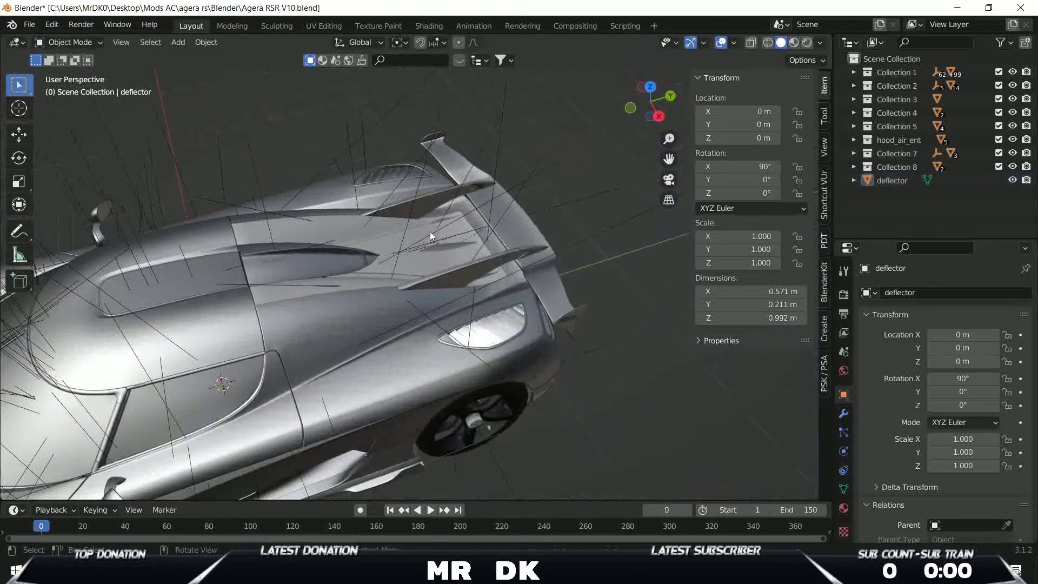
left_click(439, 276)
middle_click_drag(439, 276, 526, 254)
key("g")
key("Escape")
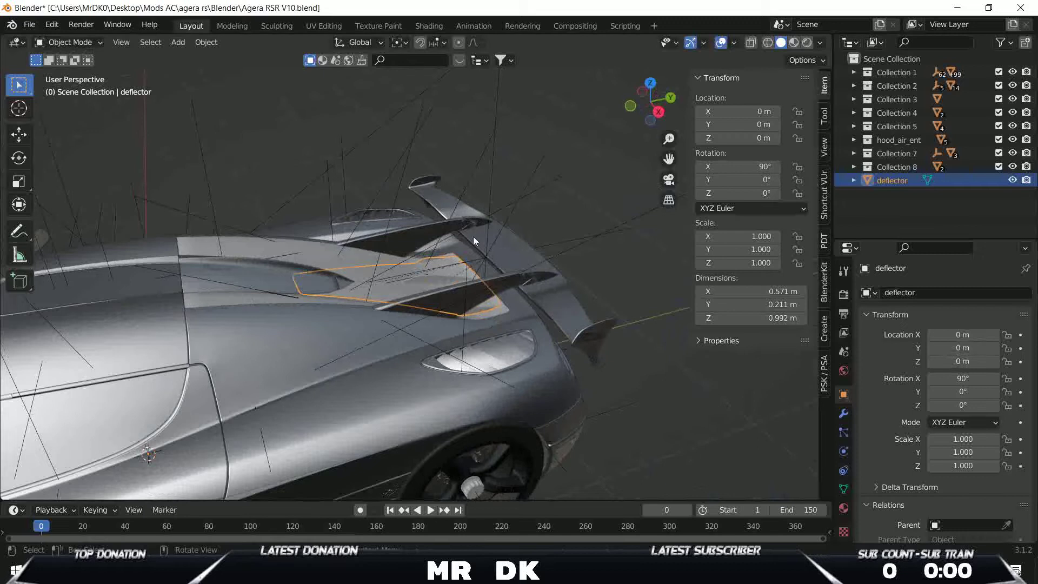
middle_click_drag(473, 236, 463, 309)
middle_click_drag(537, 284, 543, 440)
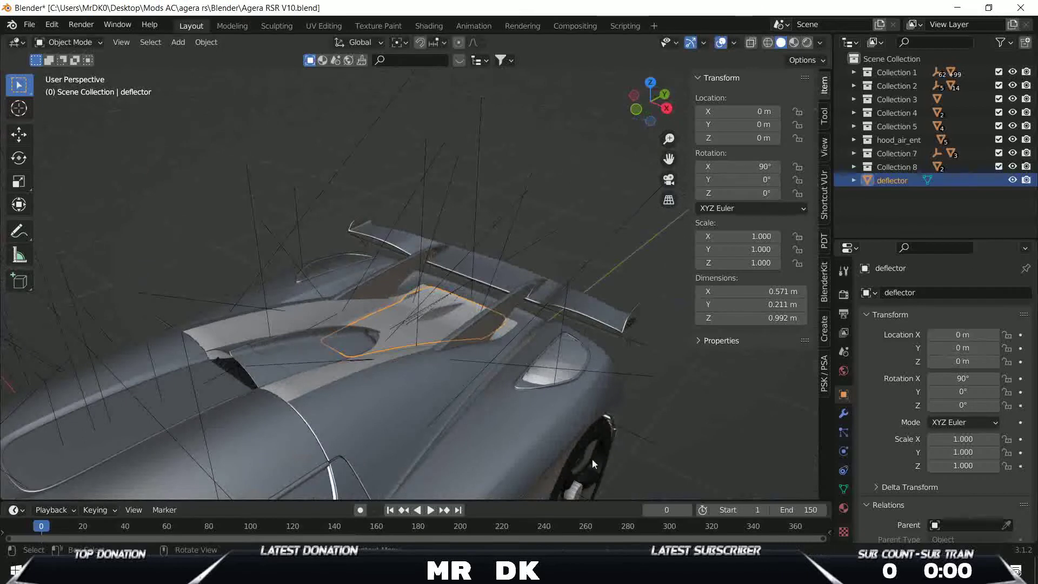
middle_click_drag(472, 374, 456, 372)
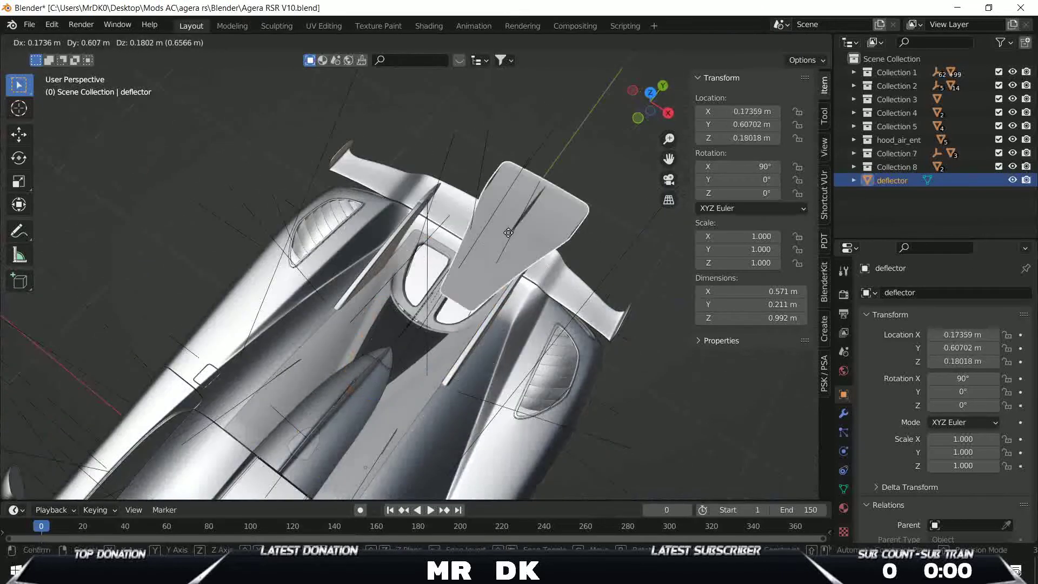
right_click(456, 298)
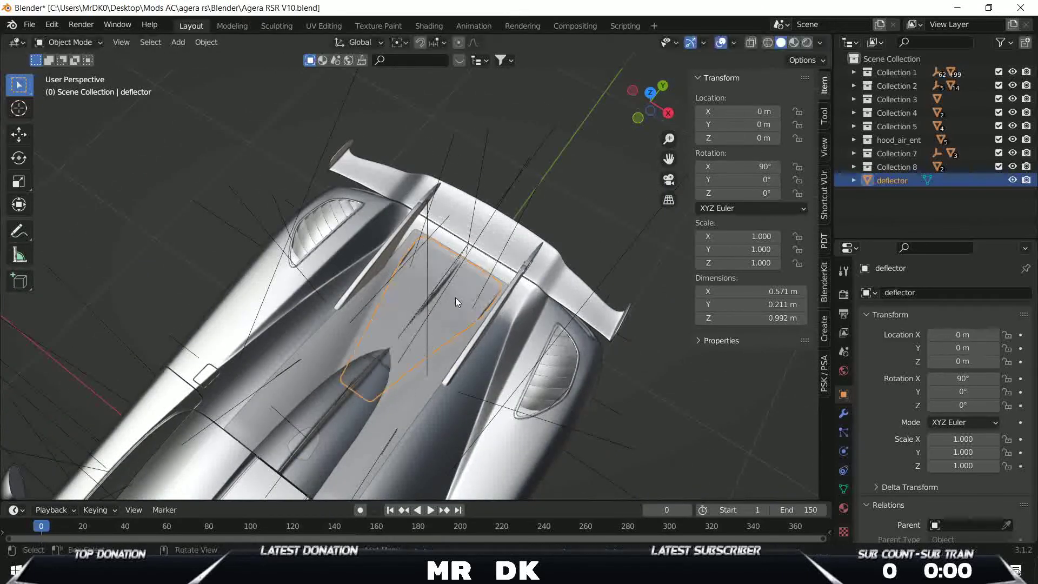
key("g")
right_click(437, 308)
middle_click_drag(478, 359, 481, 316)
Step: Enter Edit Mode on the deflector, reveal hidden geometry, and select the dark strip's linked faces
key("Tab")
middle_click_drag(520, 265, 517, 353)
scroll(517, 353, "up", 5)
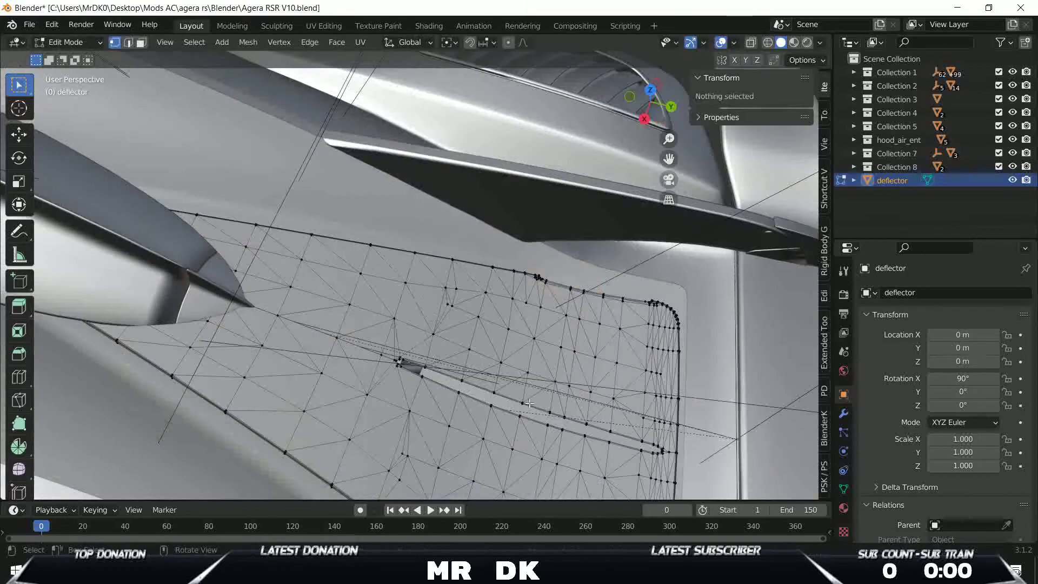
middle_click_drag(384, 333, 357, 292)
key("alt+h")
key("l")
key("l")
left_click(379, 279)
scroll(379, 278, "up", 2)
middle_click_drag(346, 354, 402, 326, "shift")
key("l")
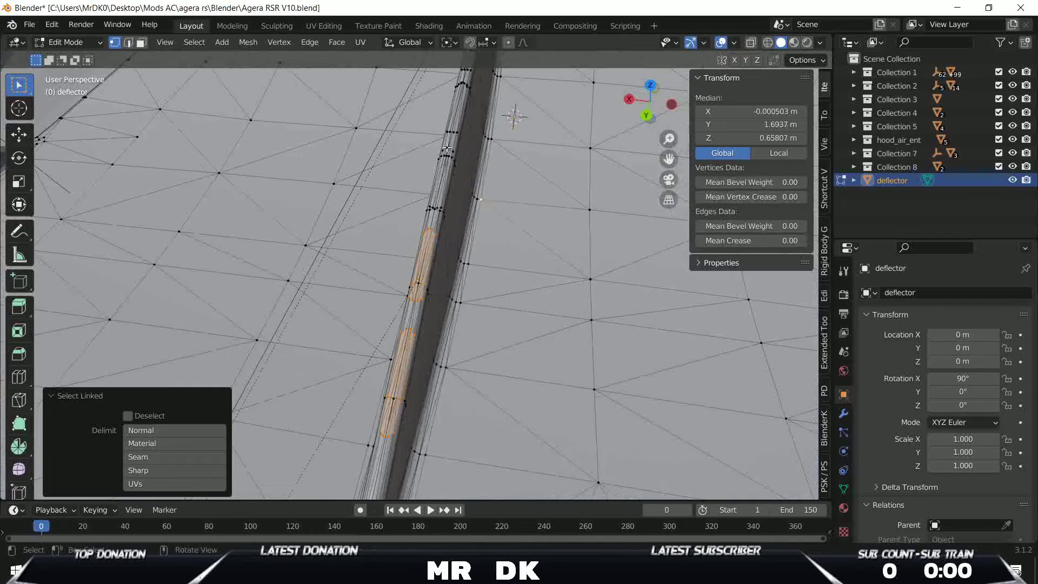
middle_click_drag(446, 147, 437, 235, "shift")
scroll(448, 236, "up", 3)
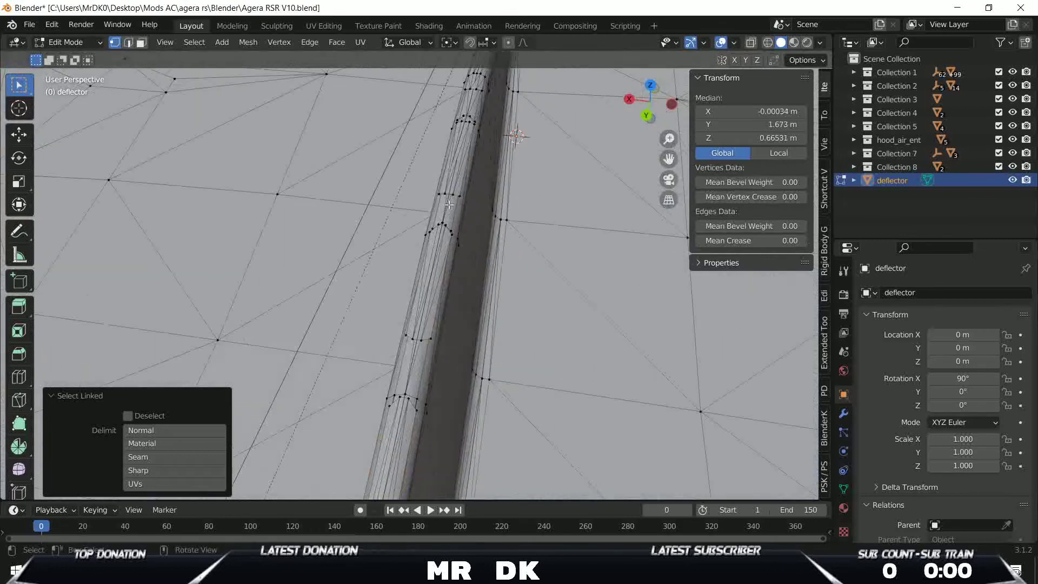
key("l")
Step: Reselect a small linked strip region and delete its vertices
key("ctrl+z")
key("l")
middle_click_drag(468, 295, 429, 309)
scroll(446, 220, "up", 3)
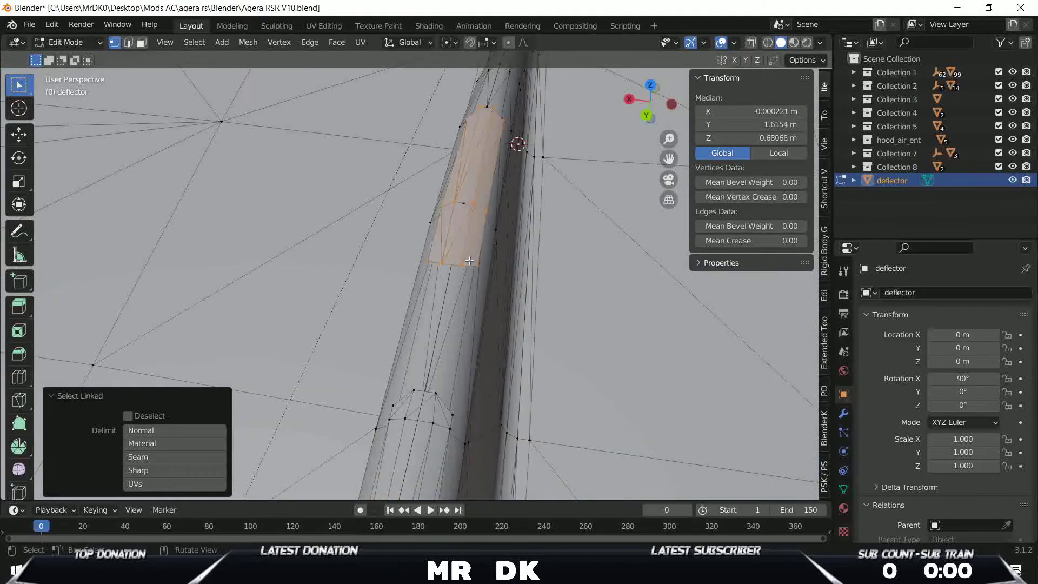
scroll(469, 260, "down", 4)
key("x")
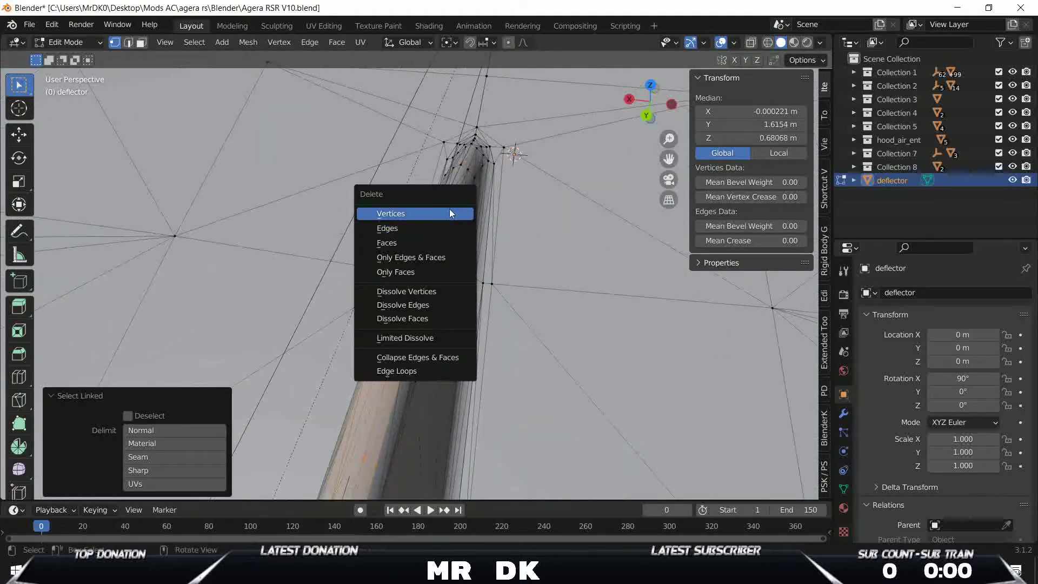
left_click(449, 213)
Step: Frame the selected edge loop and inspect it in wireframe before returning to solid display
scroll(466, 370, "down", 8)
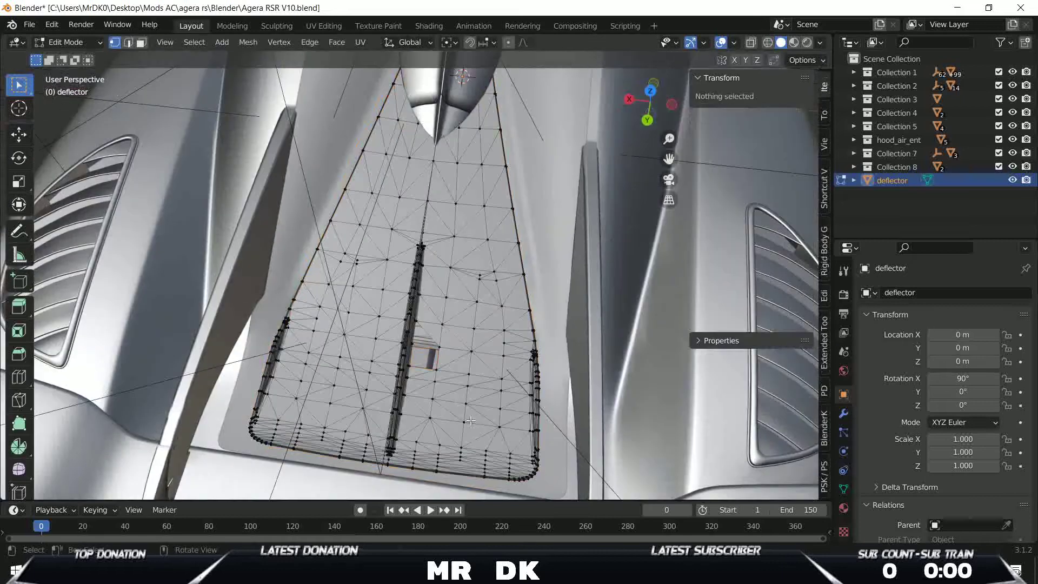
middle_click_drag(470, 421, 413, 360)
key("Tab")
key("ctrl+z")
key("ctrl+z")
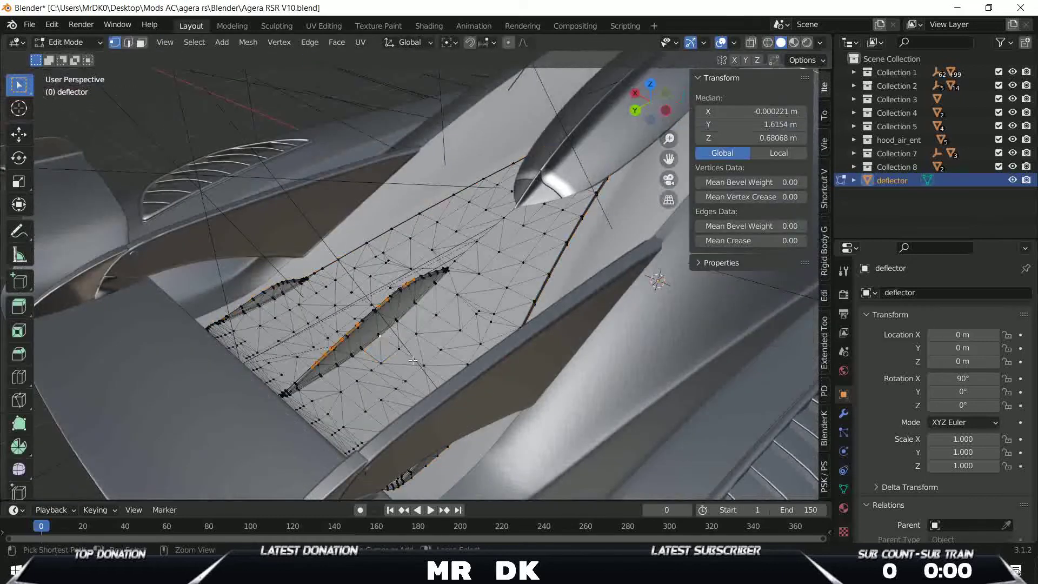
key("KP_Decimal")
key("shift+z")
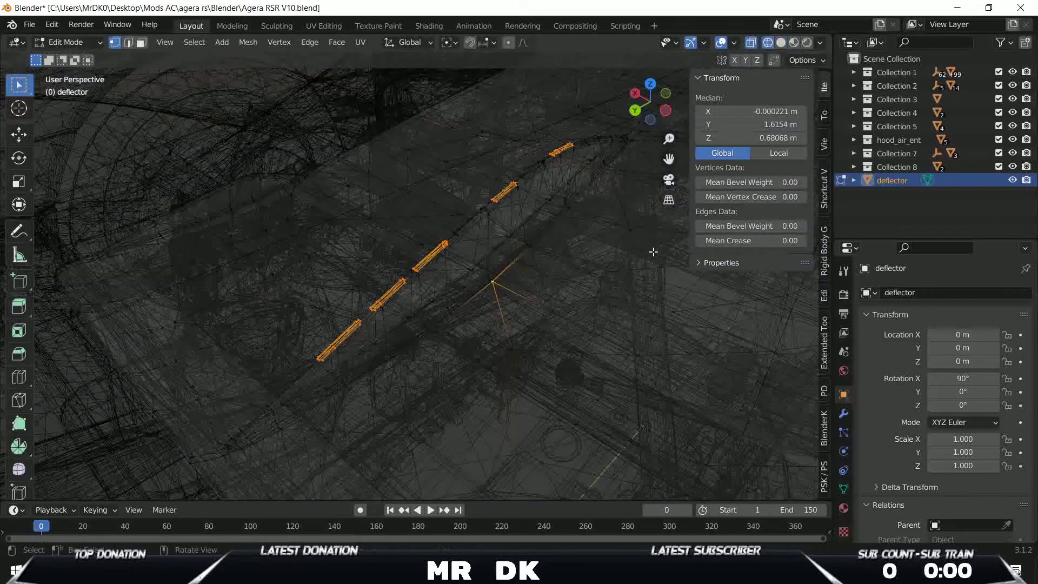
mouse_move(504, 281)
middle_mouse_down()
mouse_move(568, 290)
mouse_move(621, 355)
mouse_move(690, 319)
mouse_move(502, 275)
middle_mouse_up()
key("shift+z")
scroll(533, 170, "up", 6)
Step: Select the remaining connected strip pieces and delete their vertices
key("g")
left_click(470, 124)
key("l")
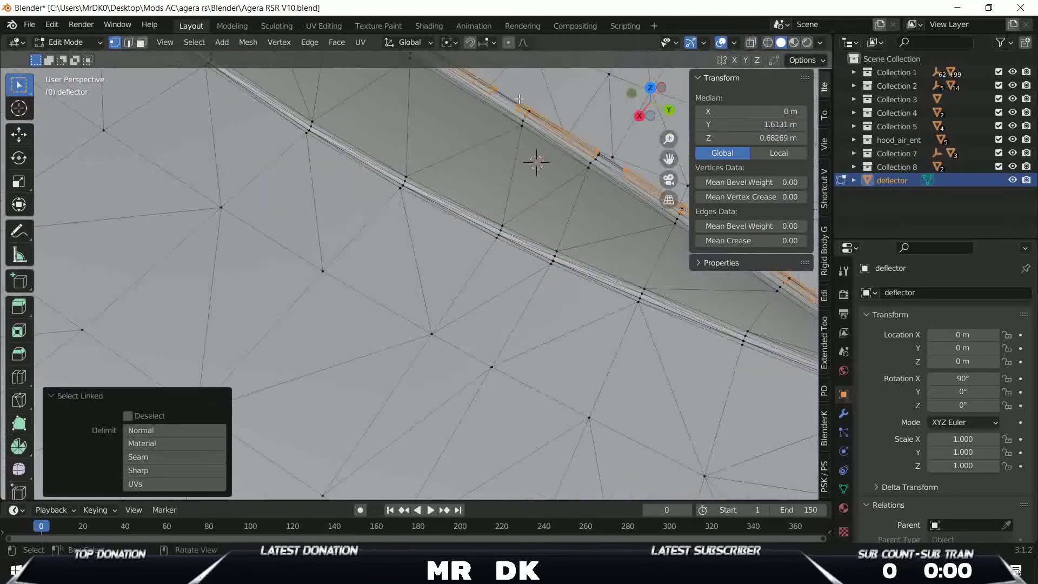
scroll(474, 250, "down", 8)
scroll(475, 251, "up", 8)
key("g")
right_click(465, 216)
middle_click_drag(562, 311, 522, 286)
scroll(521, 285, "down", 2)
key("g")
right_click(491, 213)
key("x")
left_click(490, 231)
Step: Hide then reveal the linked groove surface, and go back to Object Mode
middle_click_drag(454, 325, 520, 329)
key("l")
key("h")
key("alt+h")
scroll(537, 313, "down", 9)
key("Tab")
key("shift+s")
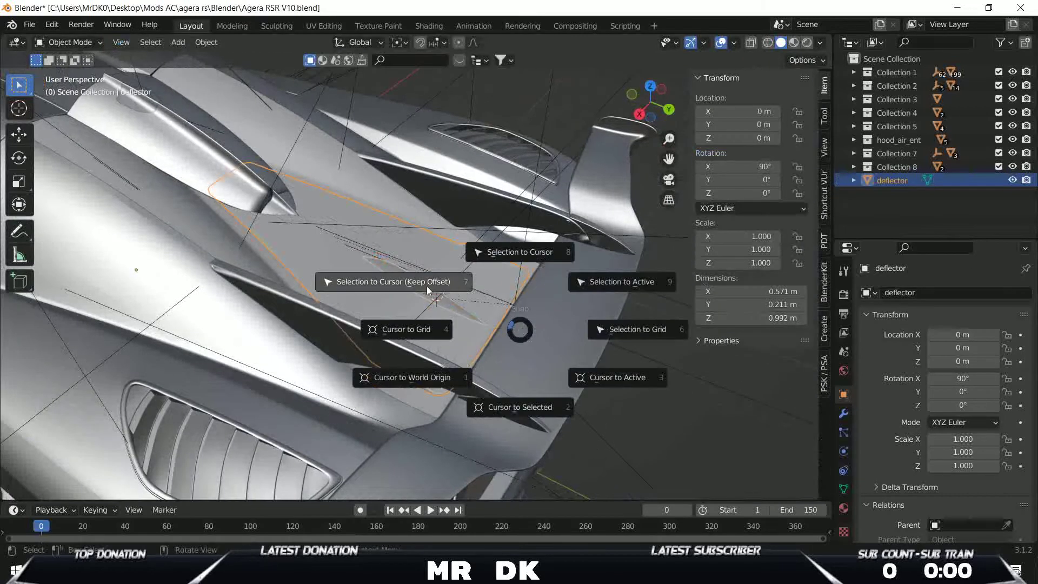
Step: Put the 3D cursor at the world origin and scrub the animation, returning to frame 0
left_click(437, 378)
middle_click_drag(617, 379, 642, 388)
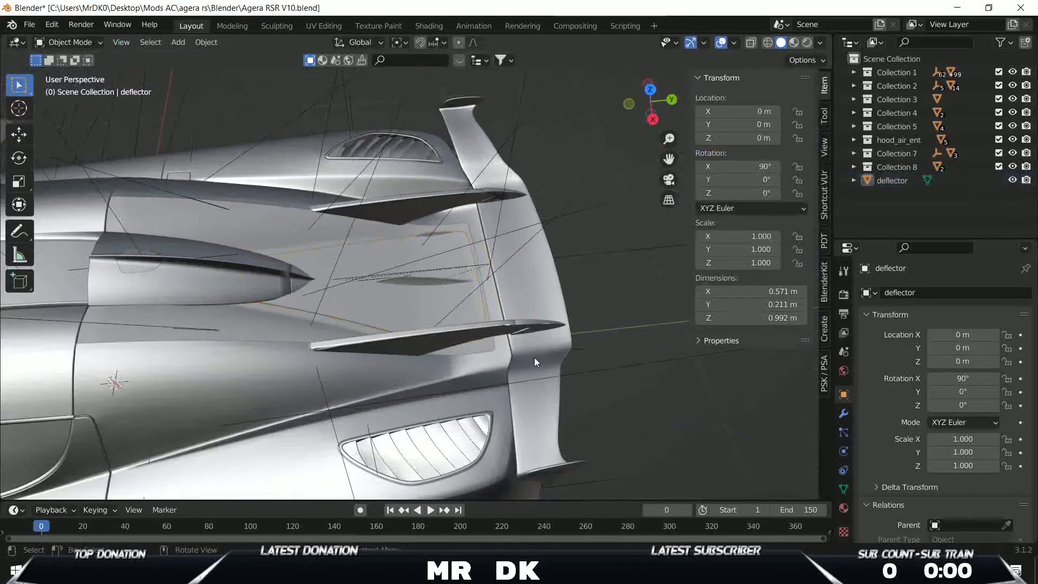
middle_click_drag(482, 343, 554, 252)
key("g")
right_click(383, 303)
middle_click_drag(562, 320, 310, 229)
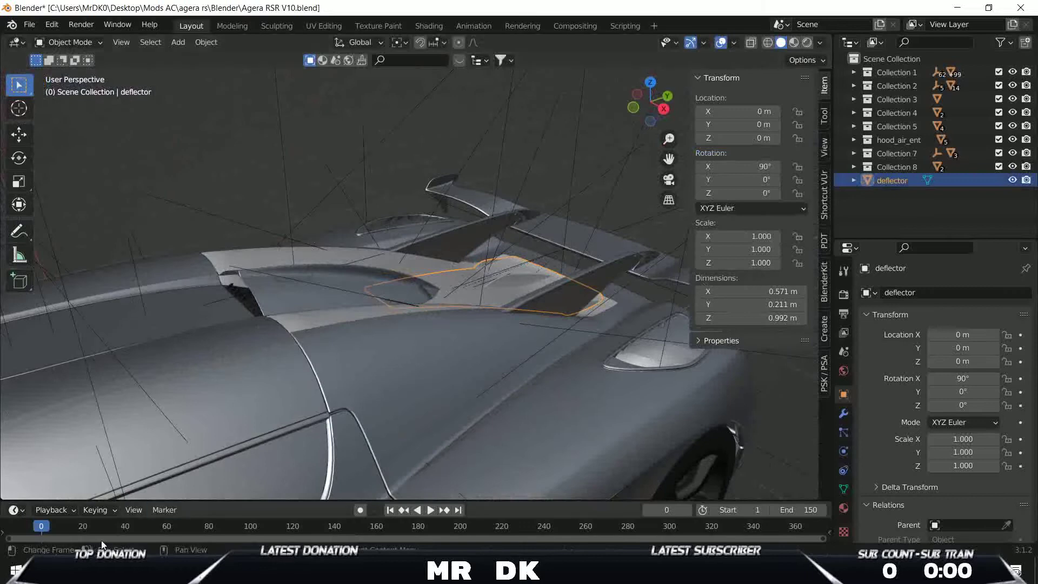
left_click_drag(63, 528, 424, 494)
key("Escape")
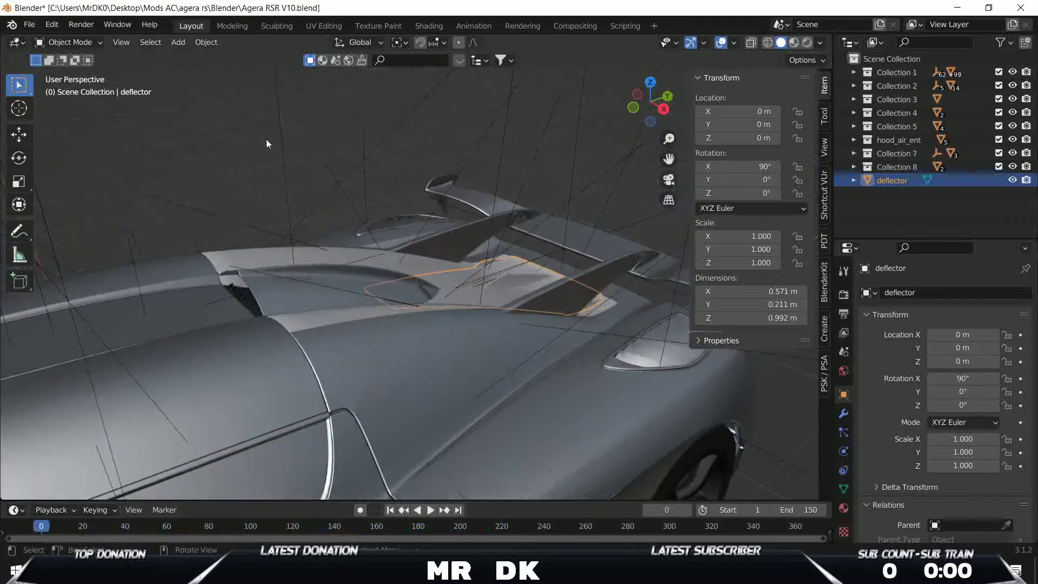
Step: Select the Engine_Hood piece and trial-lift it, cancelling so it stays in place
left_click(277, 144)
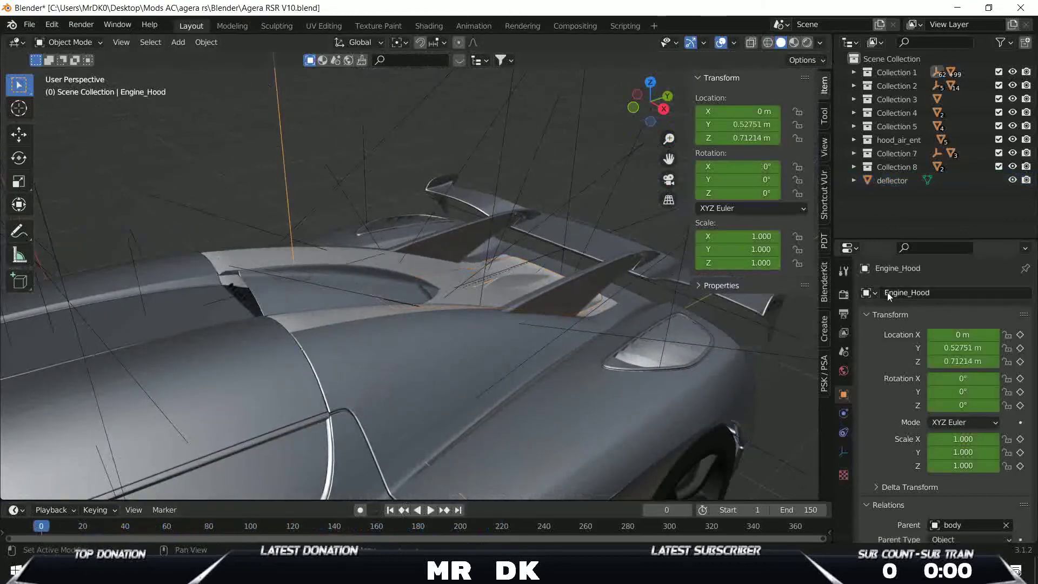
middle_click_drag(625, 327, 528, 327)
key("g")
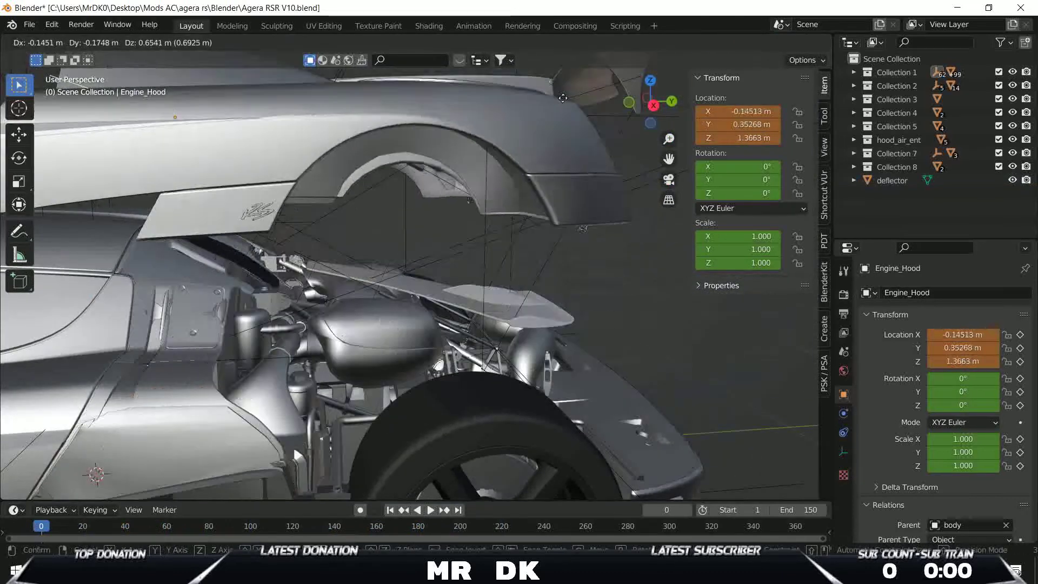
right_click(586, 246)
key("g")
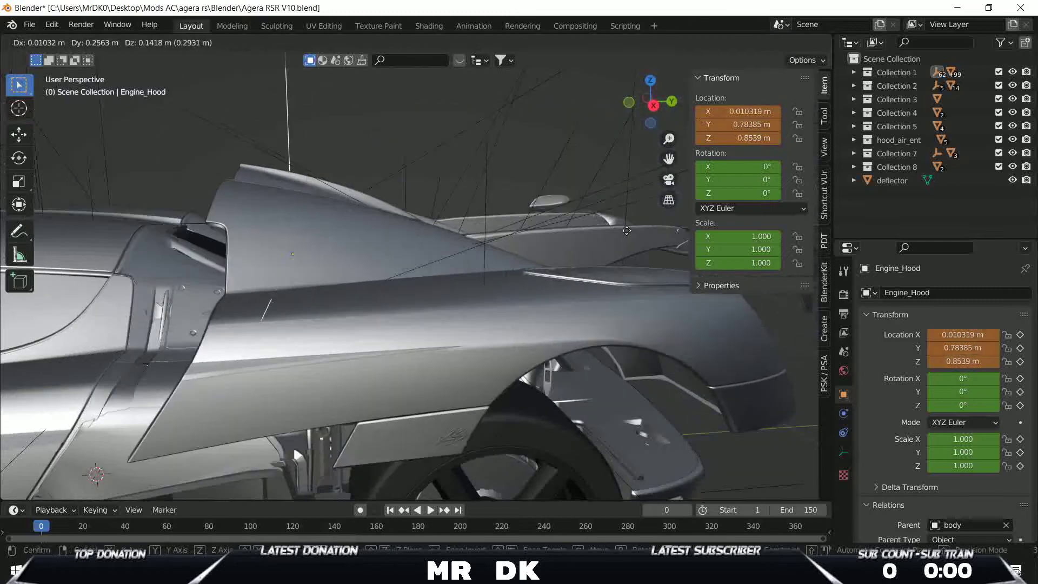
right_click(541, 232)
middle_click_drag(530, 265, 553, 288)
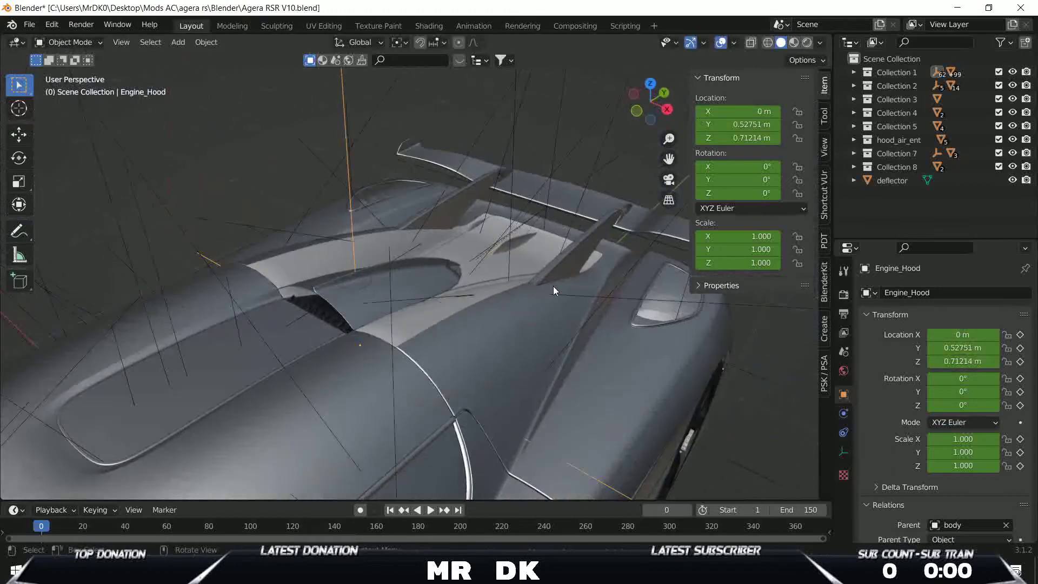
Step: Select the deflector and add the Engine_Hood empty to the selection
left_click(495, 269)
middle_click_drag(349, 119, 548, 337)
left_click(245, 98)
left_click(505, 306)
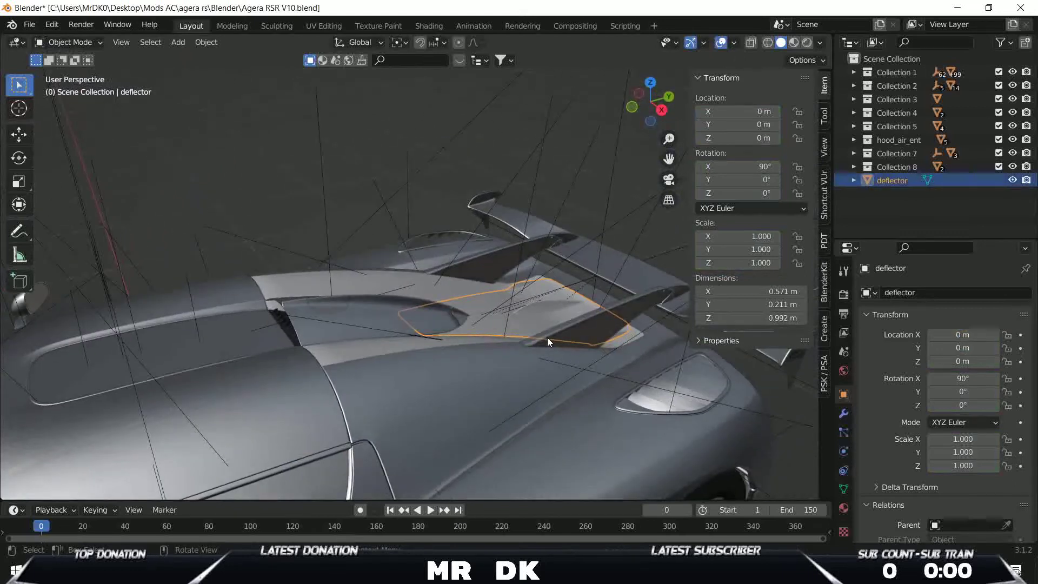
left_click(520, 346)
left_click(490, 327)
left_click(317, 138, "shift")
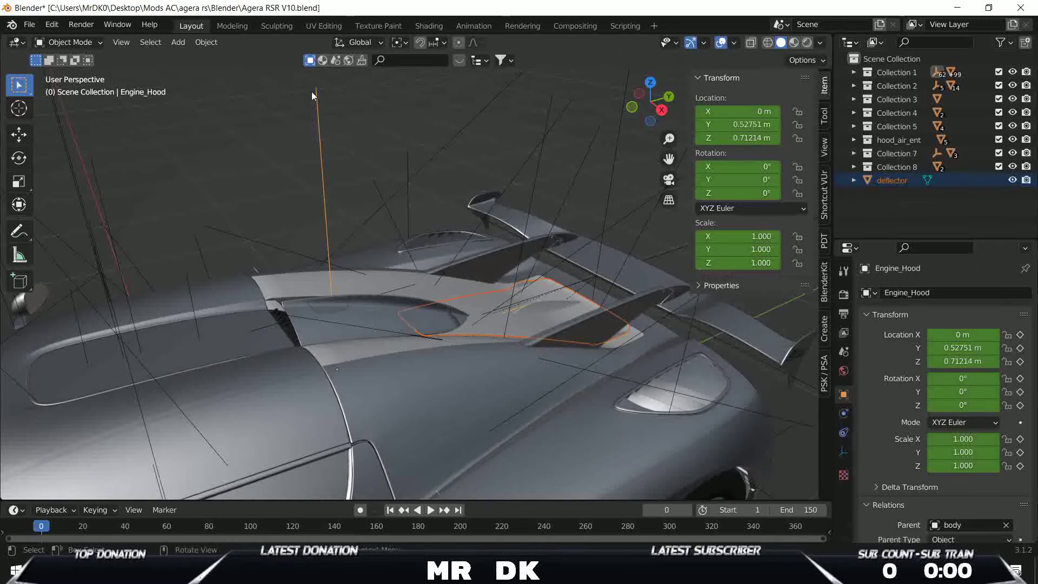
Step: Launch a second blank Blender, delete its default objects, and paste the copied deflector parts
middle_click_drag(461, 273, 485, 323)
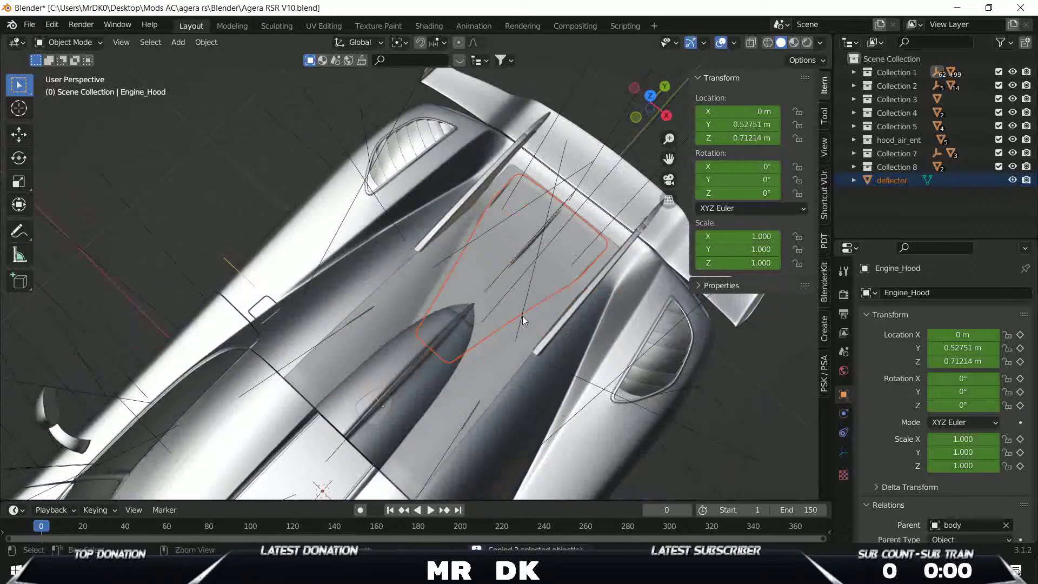
right_click(562, 570)
left_click(566, 500)
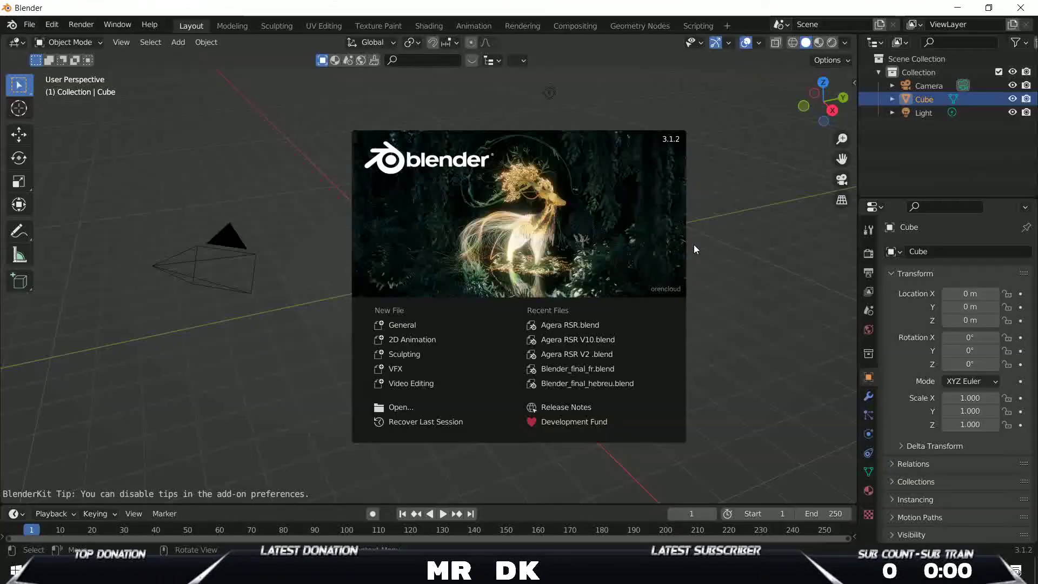
left_click(735, 238)
key("x")
left_click(734, 235)
key("ctrl+v")
middle_click_drag(640, 232, 561, 210)
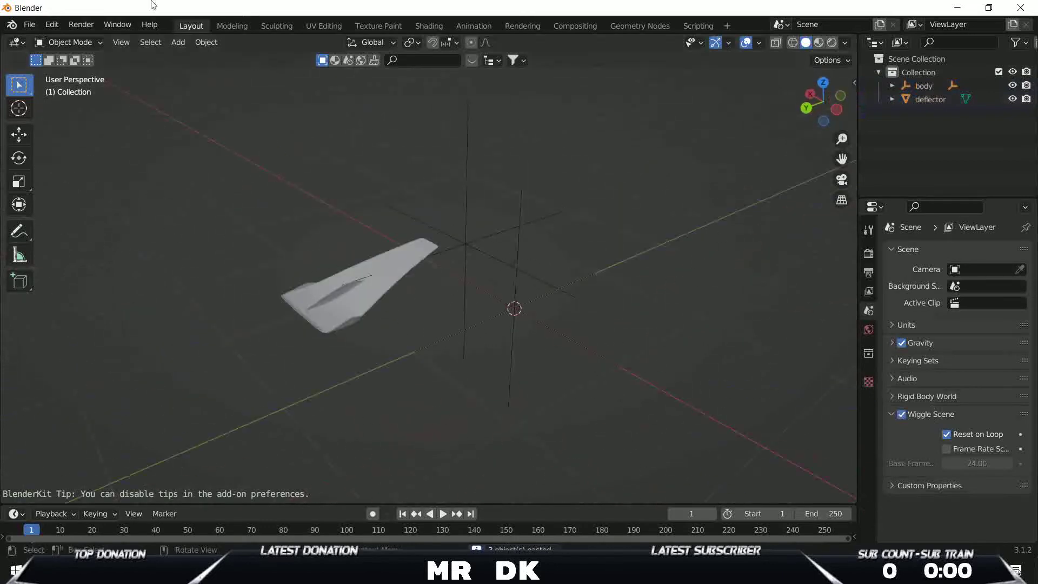
middle_click_drag(1, 22, 572, 231)
Step: Save the new file as deflector.blend in the mod's Blender folder
key("ctrl+s")
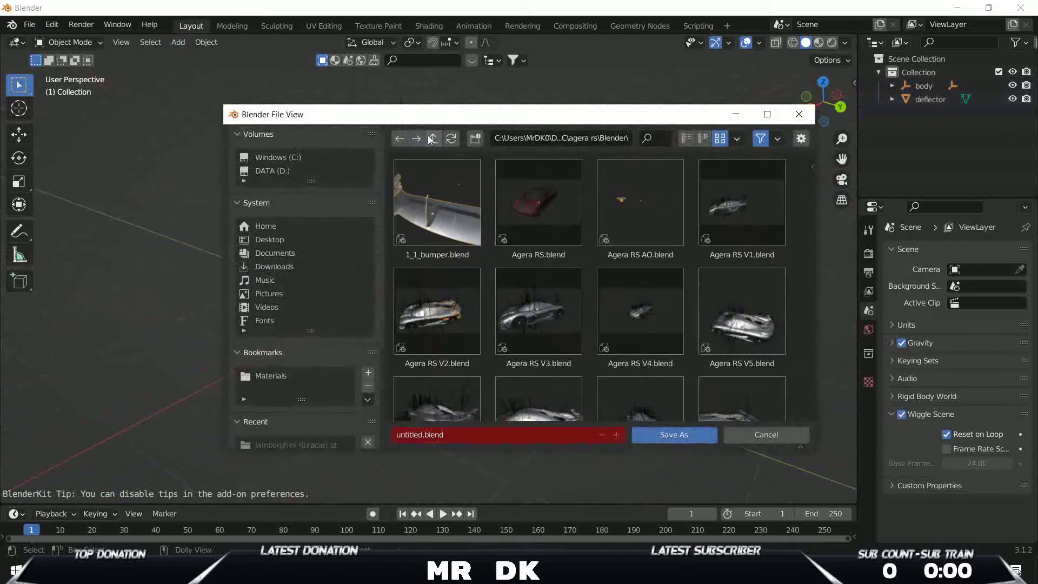
left_click(433, 139)
scroll(465, 300, "down", 2)
double_click(419, 342)
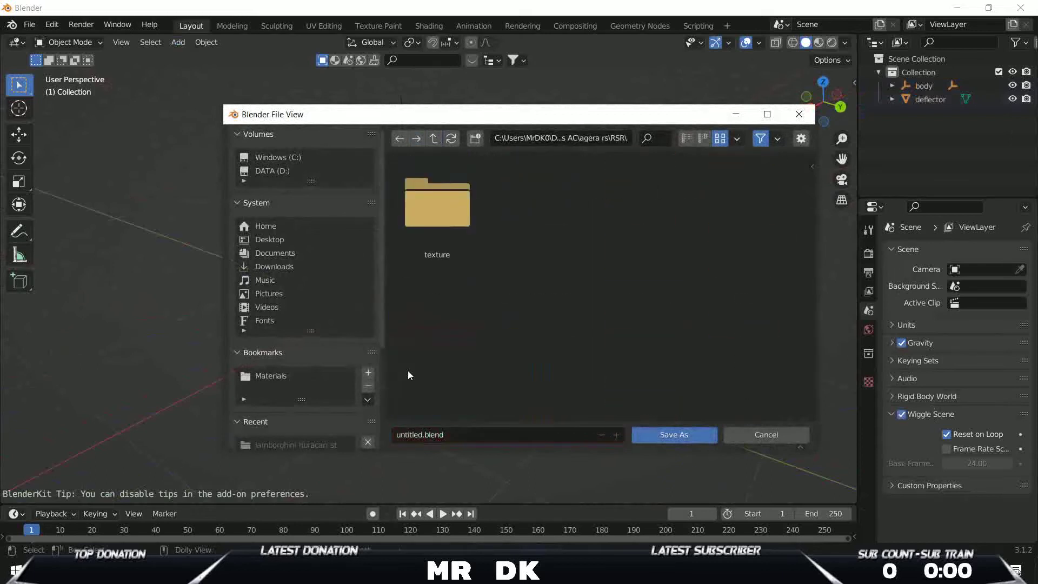
left_click(433, 139)
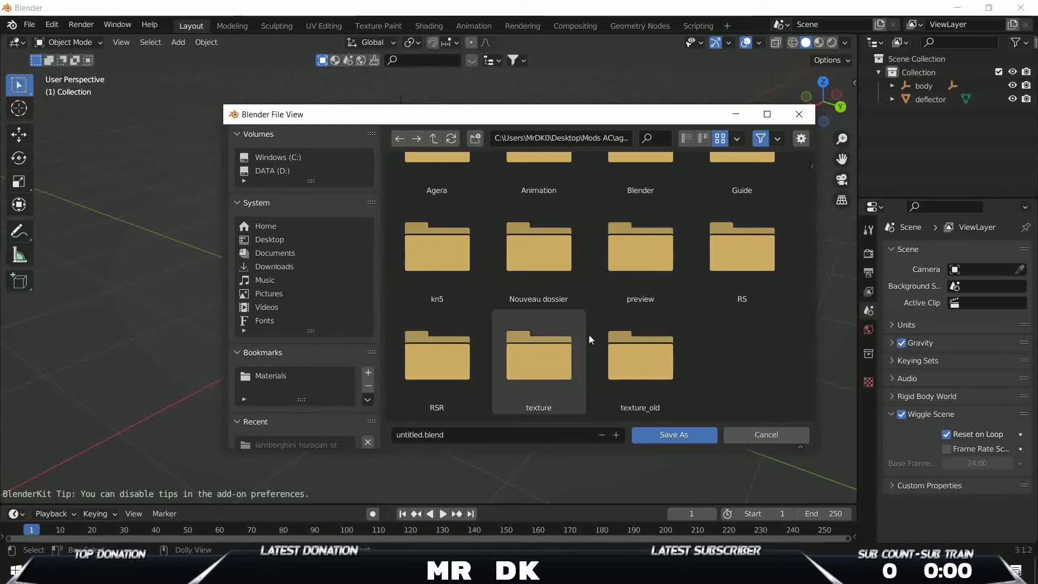
double_click(754, 256)
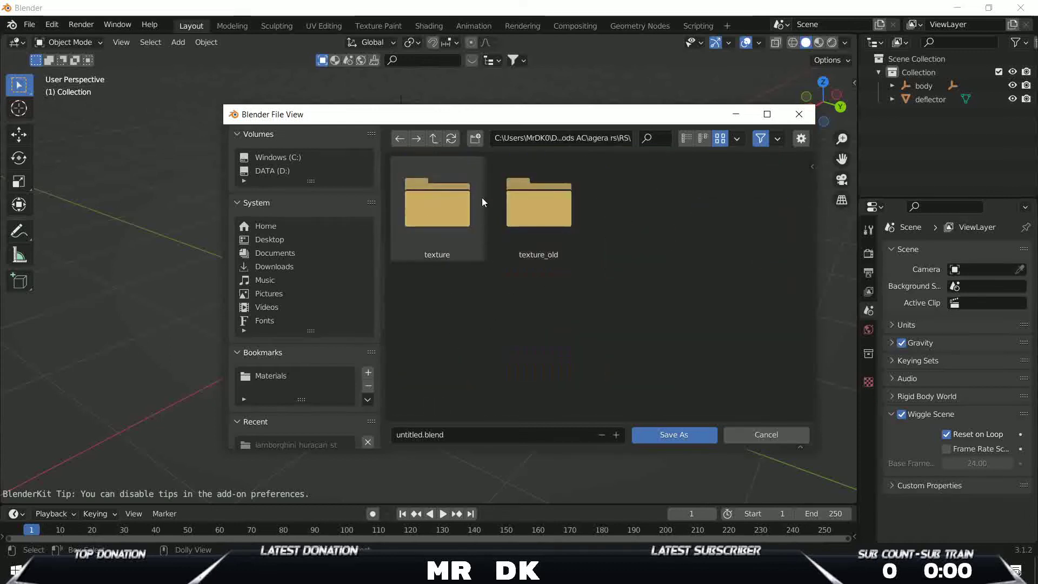
left_click(433, 139)
scroll(561, 300, "down", 1)
scroll(594, 244, "up", 1)
double_click(661, 195)
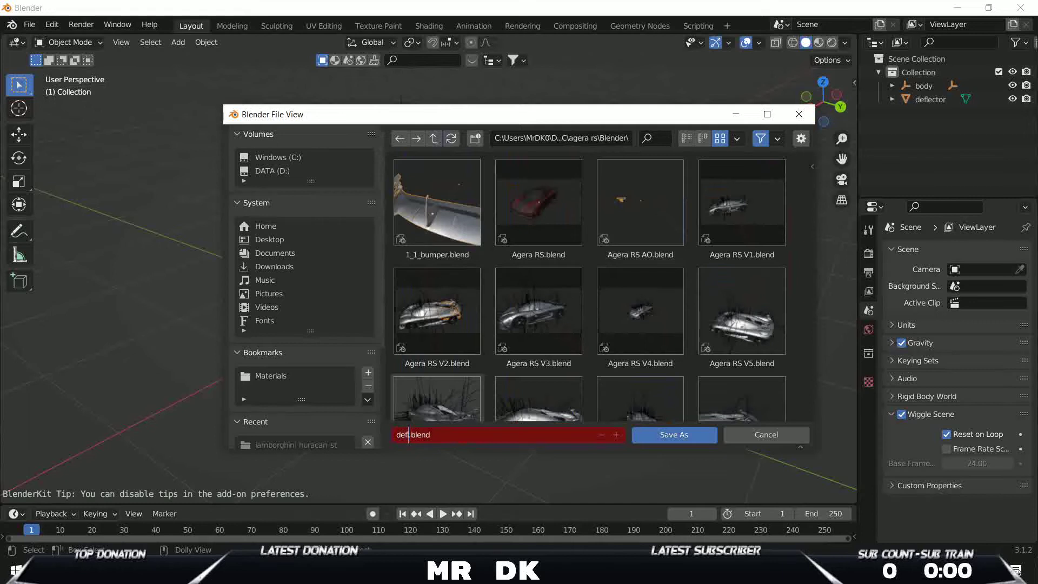
type("r")
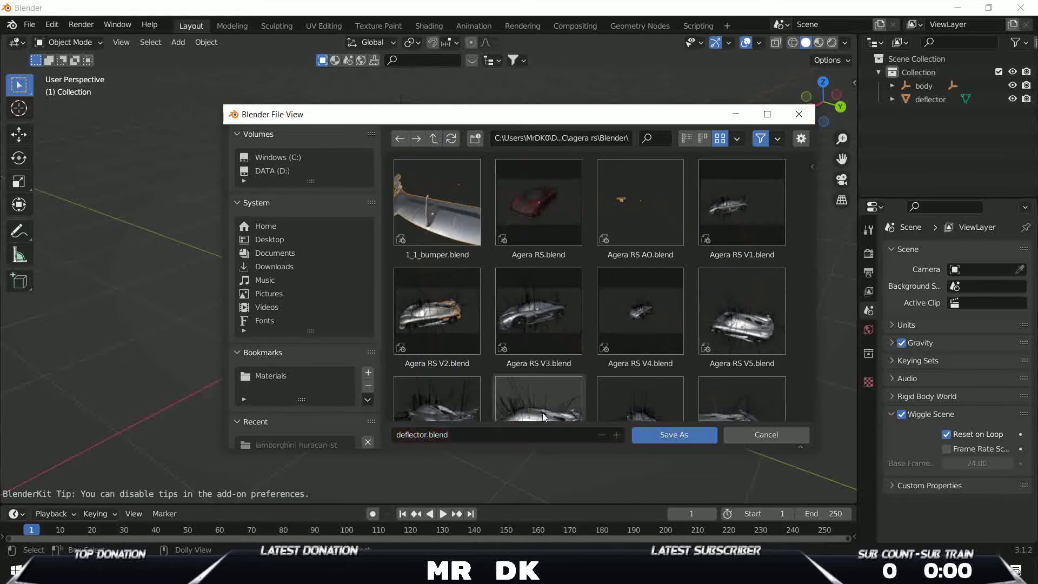
left_click(677, 436)
middle_click_drag(560, 327, 605, 276)
Step: Delete the body armature and preview the Engine_Hood opening animation, then return to frame 0
left_click(293, 364)
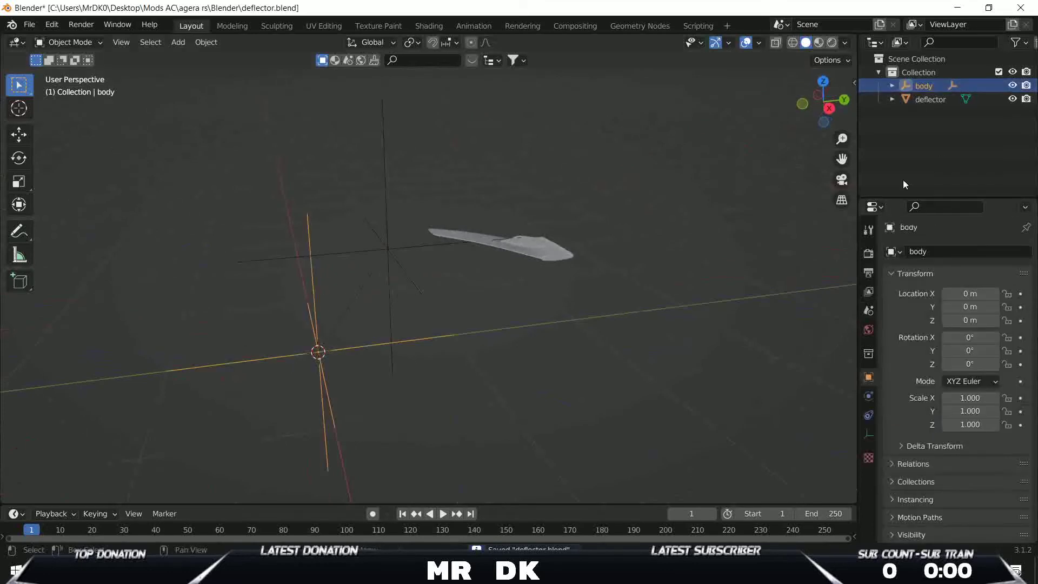
key("x")
left_click(451, 335)
middle_click_drag(451, 335, 531, 290)
left_click(579, 279)
middle_click_drag(603, 283, 494, 284)
key("space")
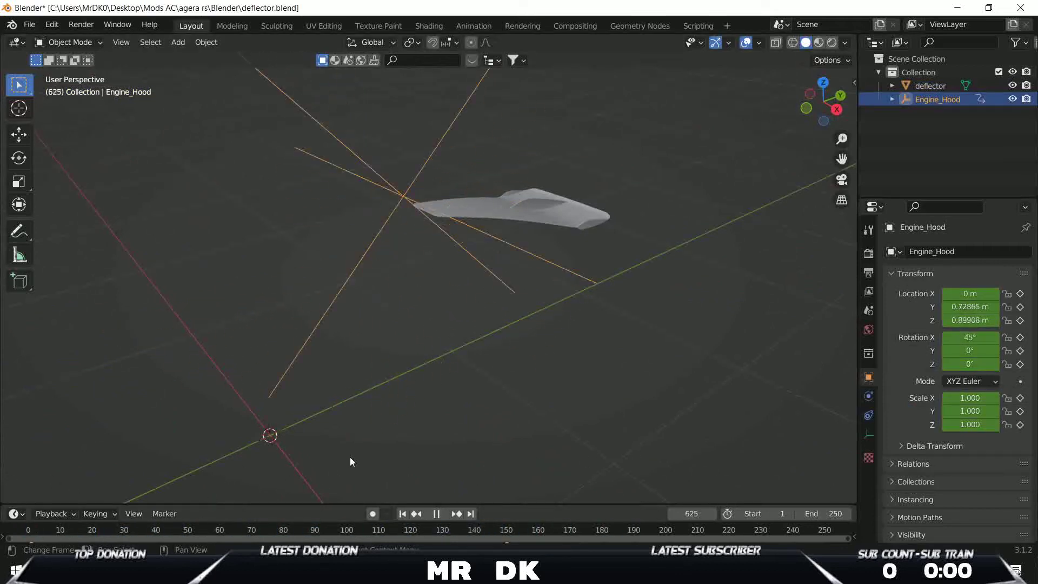
left_click(25, 531)
Step: Parent the deflector mesh to the Engine_Hood empty using Ctrl+P > Object
left_click(467, 222)
middle_click_drag(503, 225, 593, 280)
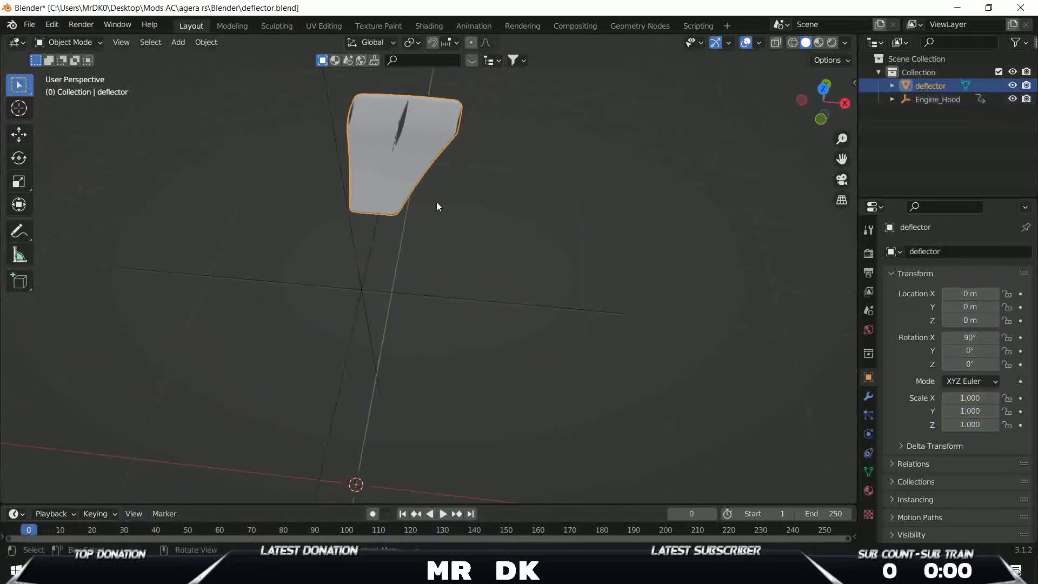
middle_click_drag(438, 208, 355, 213)
left_click(388, 187, "shift")
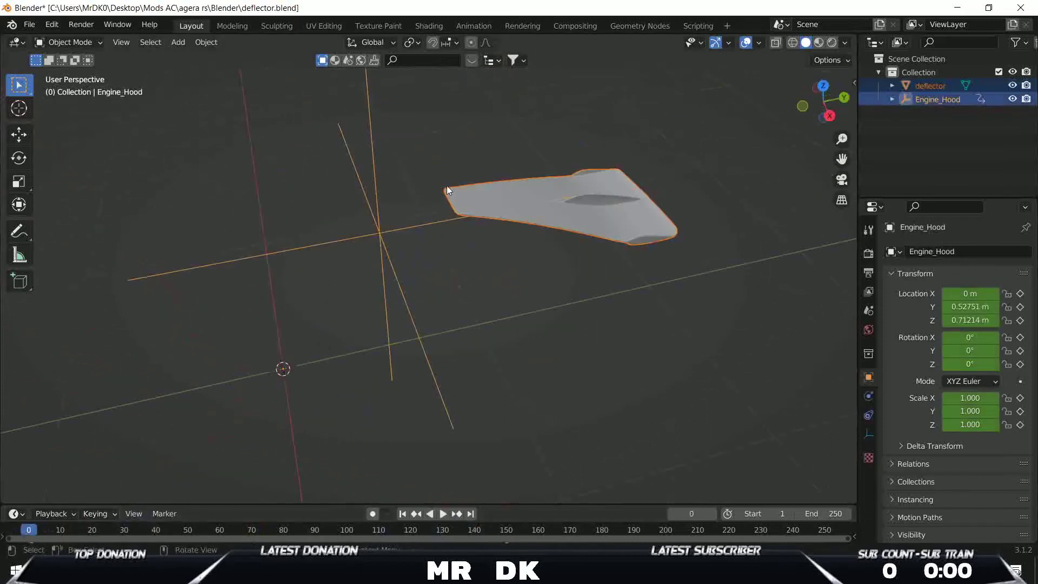
left_click(852, 82)
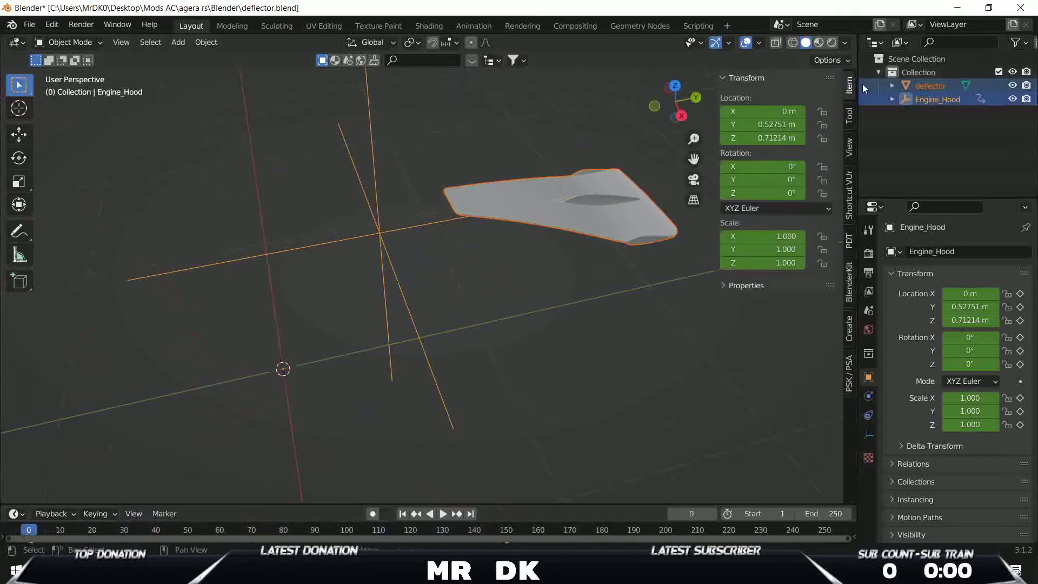
left_click(849, 124)
left_click(851, 196)
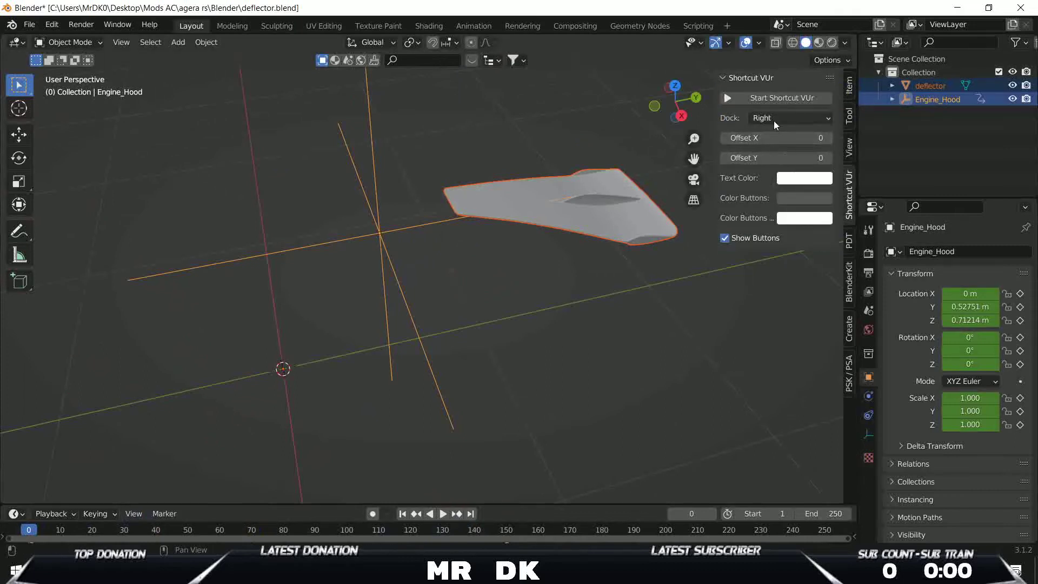
left_click(848, 85)
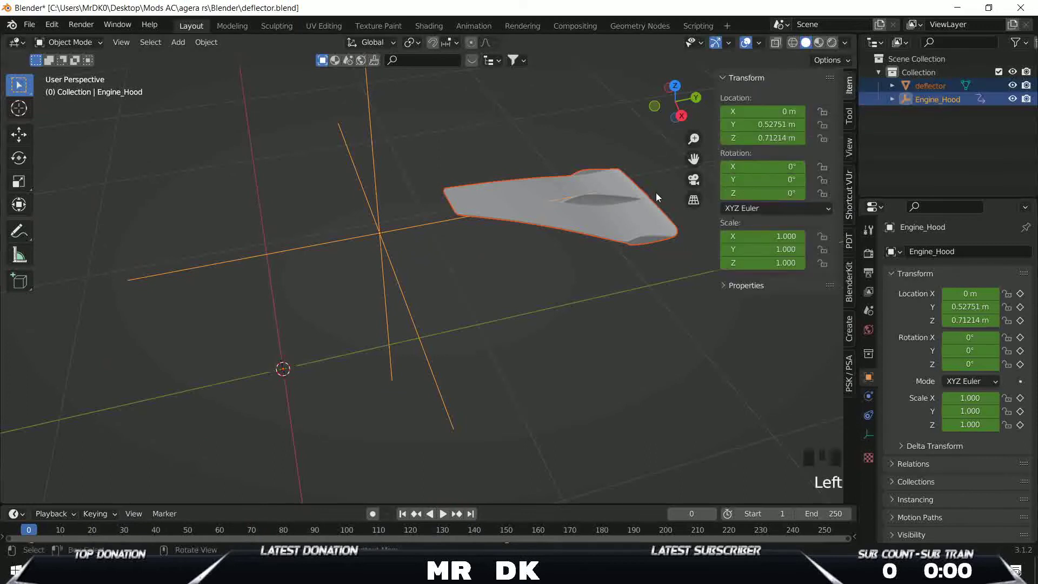
key("n")
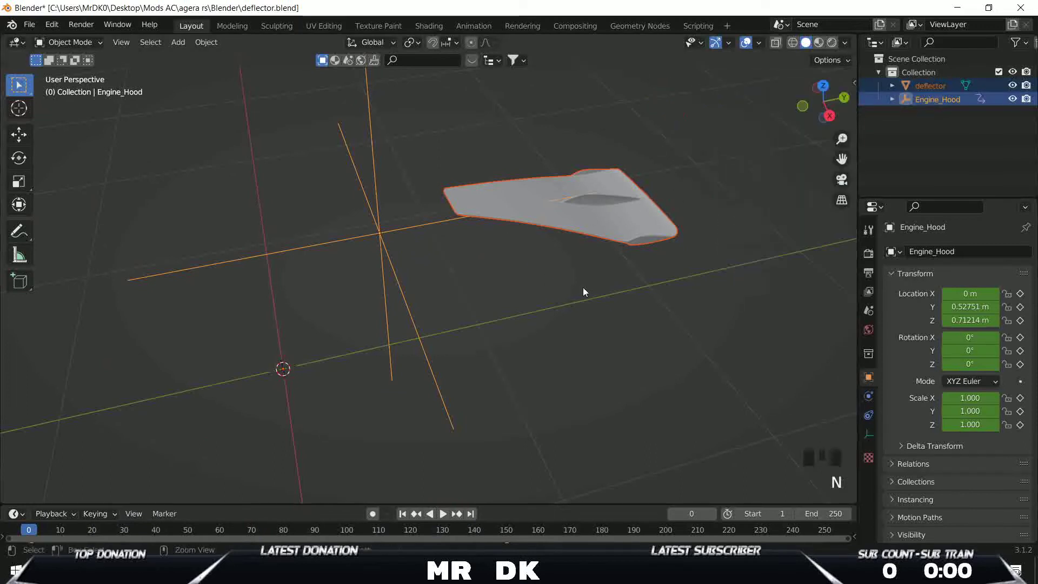
key("ctrl+p")
left_click(519, 288)
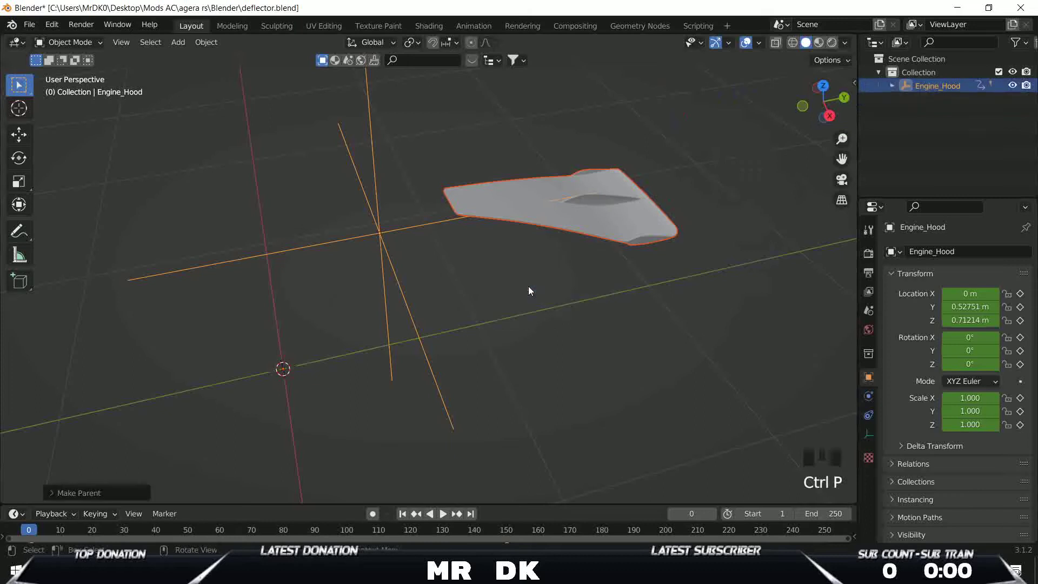
Step: Scrub the timeline to confirm the deflector rises with the hood, then reset to frame 0
left_click(531, 290)
mouse_move(32, 531)
left_mouse_down()
mouse_move(450, 488)
mouse_move(27, 506)
mouse_move(37, 529)
mouse_move(27, 527)
left_mouse_up()
left_click(398, 222)
middle_click_drag(415, 269, 405, 290)
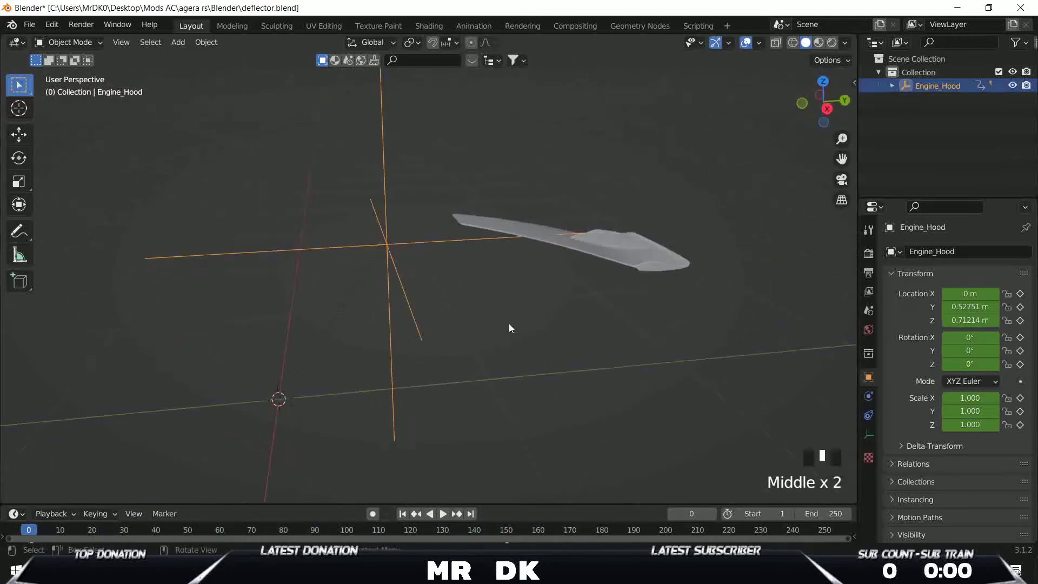
Step: Set the Engine_Hood empty's Location Y and Z to 0 m
key("n")
left_click_drag(790, 126, 790, 138)
type("0")
key("Return")
Step: Detach the deflector with Clear and Keep Transformation, then delete the Engine_Hood empty
left_click(426, 351)
left_click(448, 378)
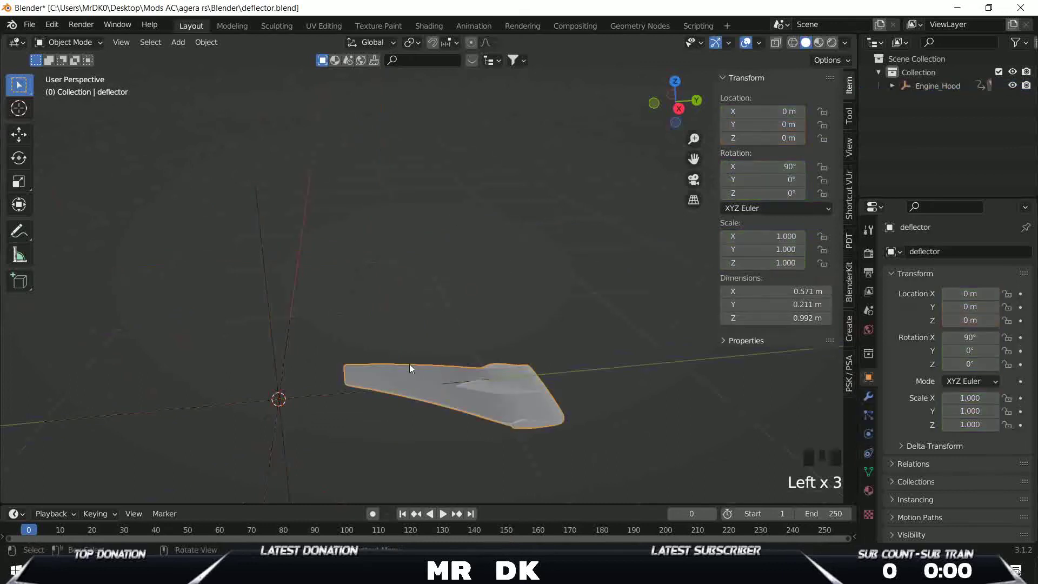
middle_click_drag(451, 341, 515, 319, "shift")
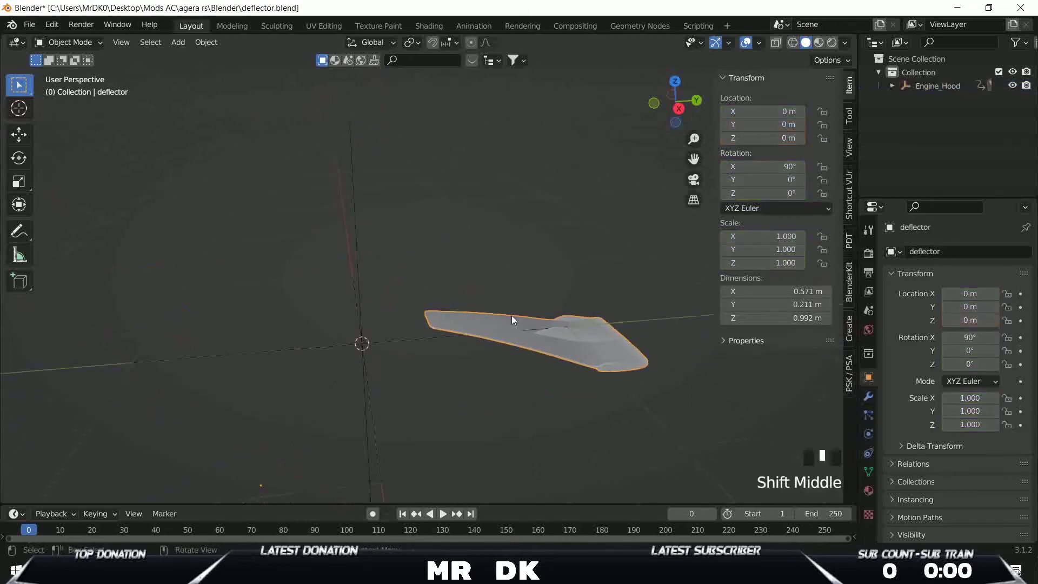
key("alt+p")
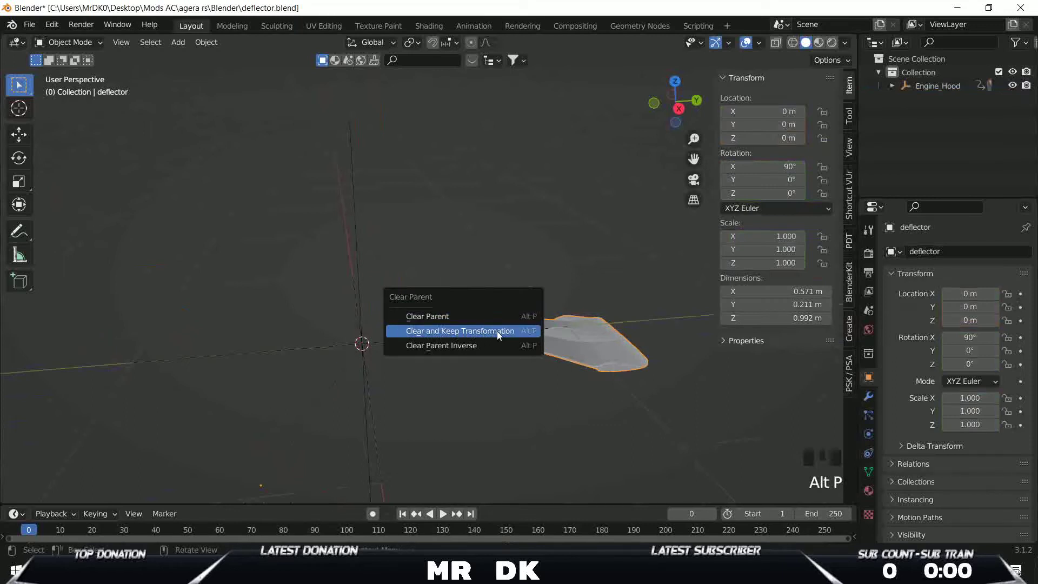
left_click(497, 331)
left_click(424, 228)
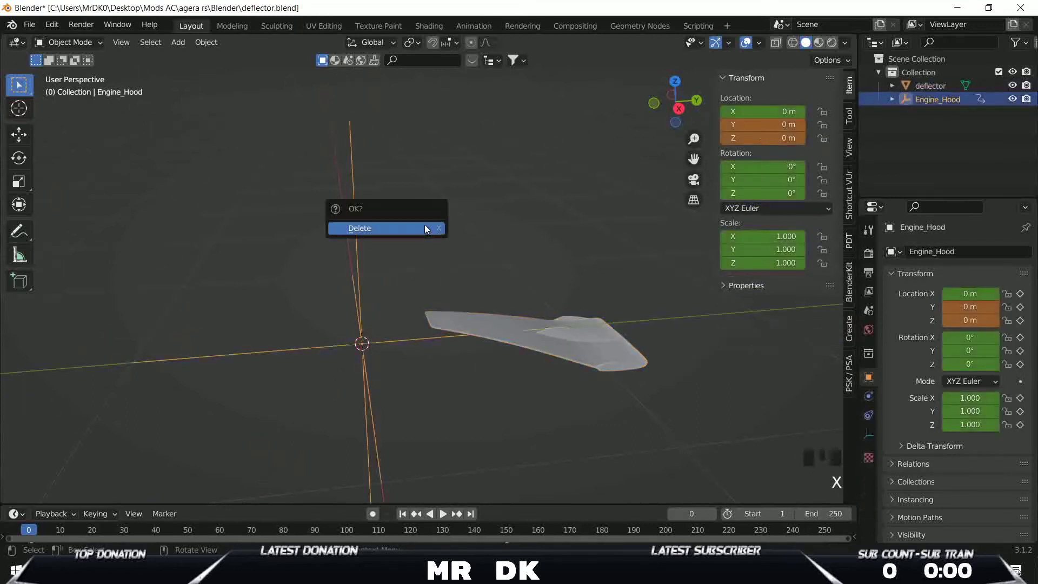
key("x")
Step: Inspect the deflector and its materials, then switch over to Content Manager
middle_click_drag(425, 230, 523, 298)
left_click(445, 304)
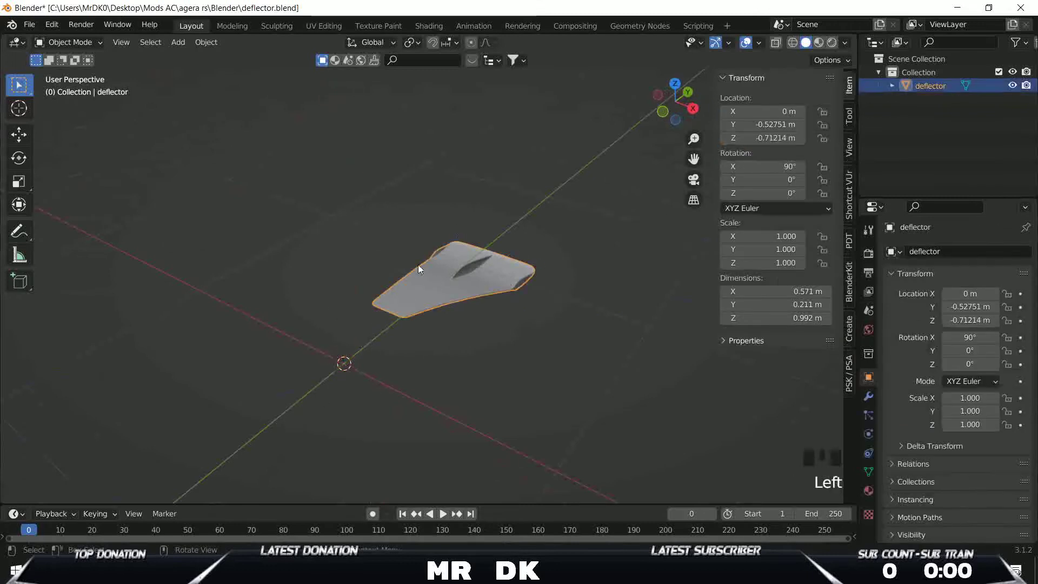
key("n")
middle_click_drag(537, 344, 573, 382)
left_click(868, 491)
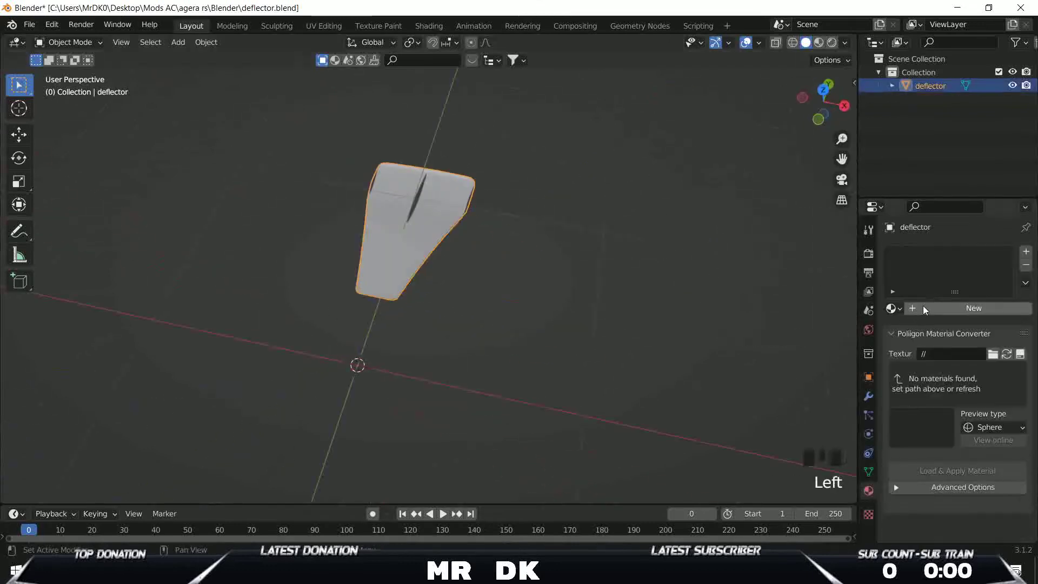
key("alt+Tab")
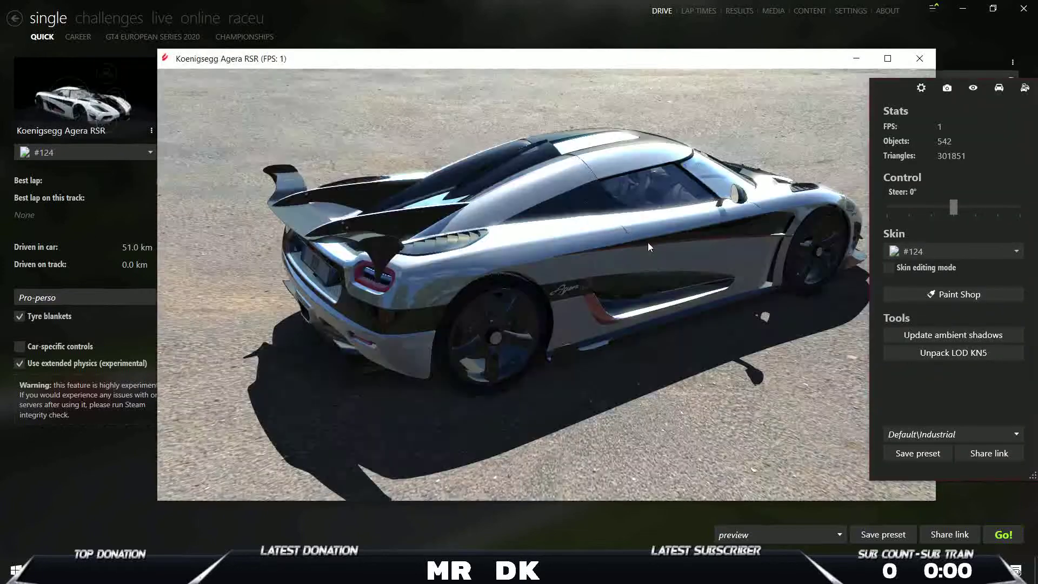
Step: Select the engine hood's carbon mesh in the showroom and preview its carbonfiber_enginehood diffuse texture
left_click_drag(648, 243, 597, 295)
scroll(597, 296, "up", 5)
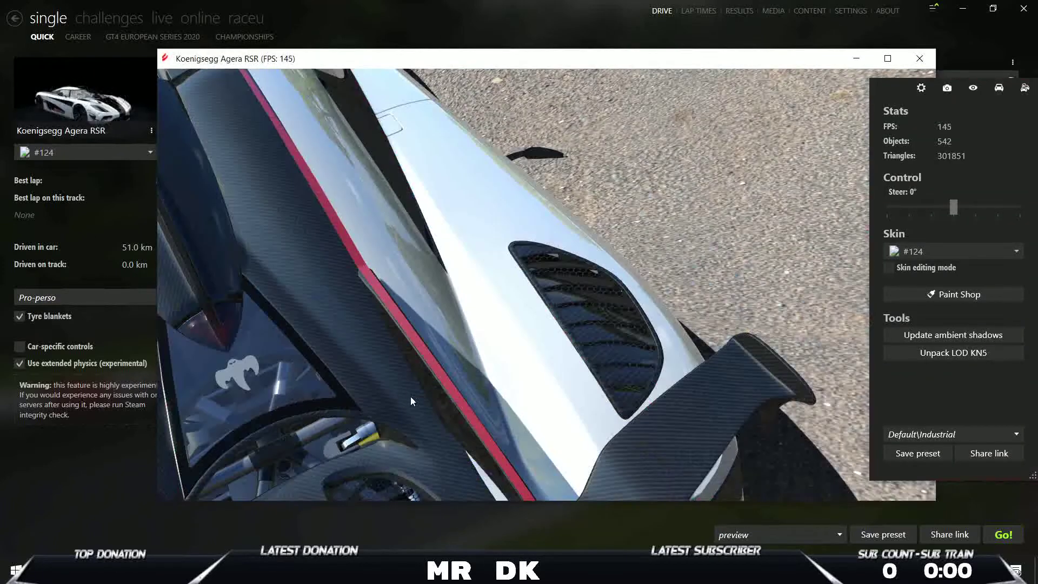
left_click_drag(447, 387, 422, 420)
left_click(618, 319)
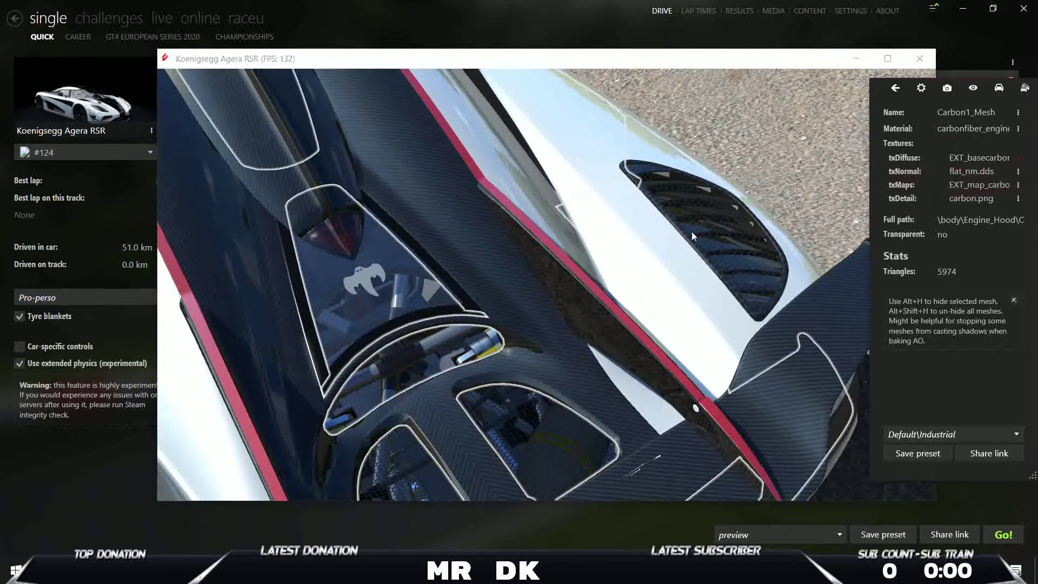
left_click(1019, 158)
left_click(550, 466)
Step: Back in Blender, add a new deflector material named carbonfiber_enginehood
key("alt+Tab")
left_click(782, 209)
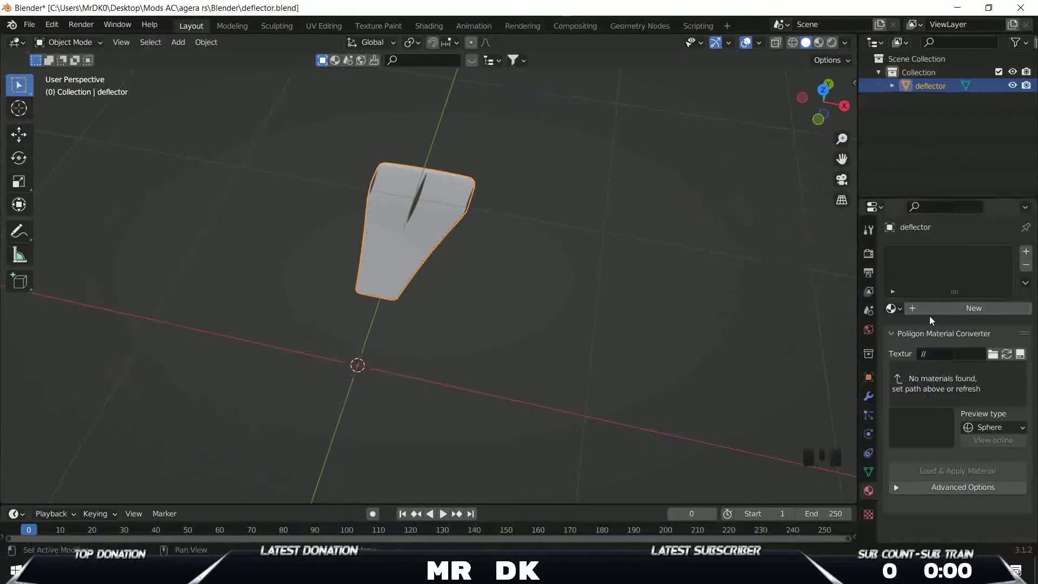
left_click(946, 308)
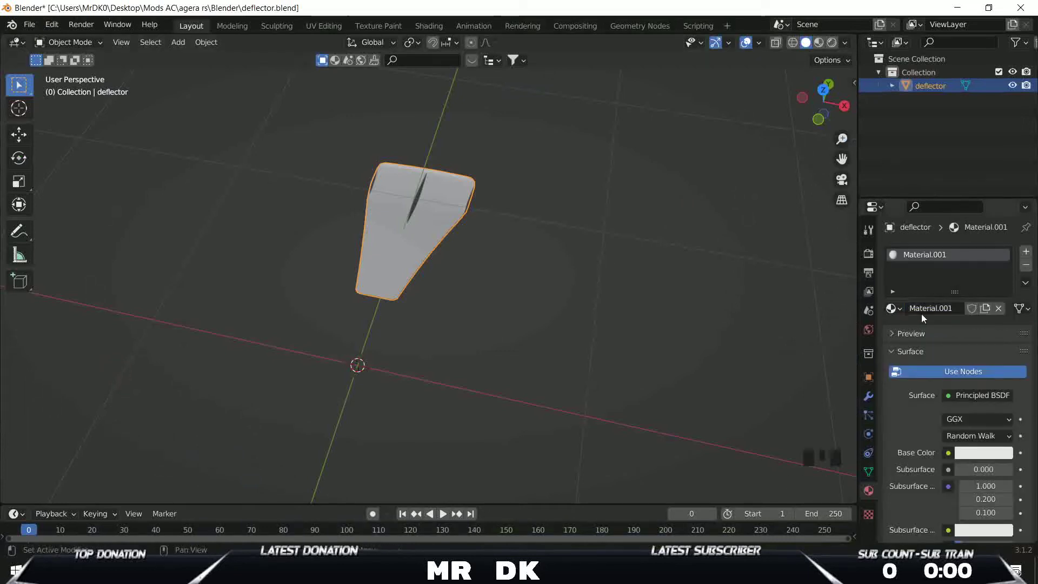
left_click(920, 310)
type("carbonfiber_enginehood")
left_click(733, 282)
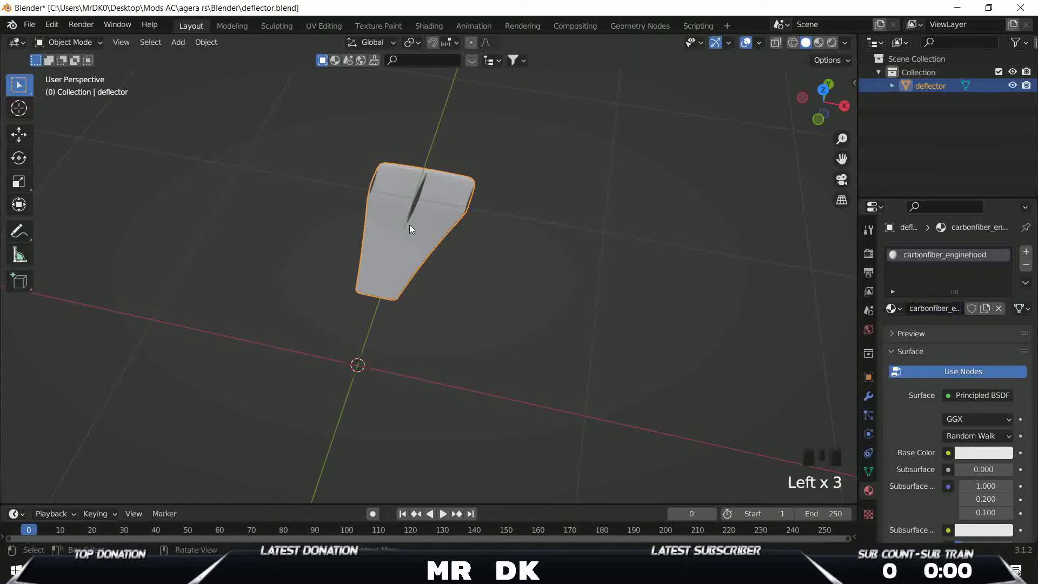
Step: Check the material's geometry in Edit Mode, then save deflector.blend
key("Tab")
left_click(608, 262)
double_click(952, 328)
left_click(602, 280)
key("Tab")
key("ctrl+s")
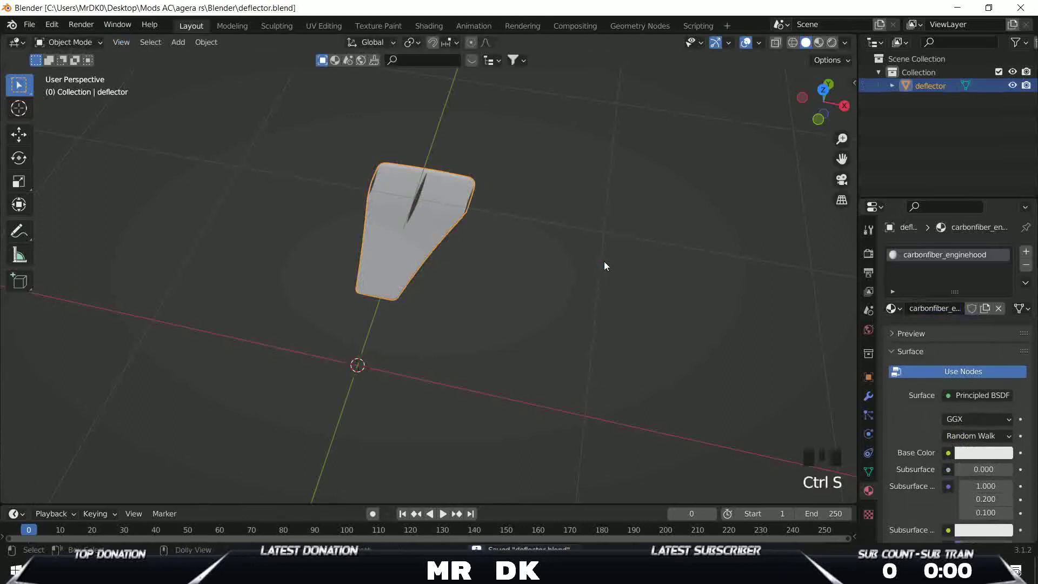
Step: Export deflector.fbx into the RSR folder using the 'ac' FBX export preset
key("ctrl+shift+f")
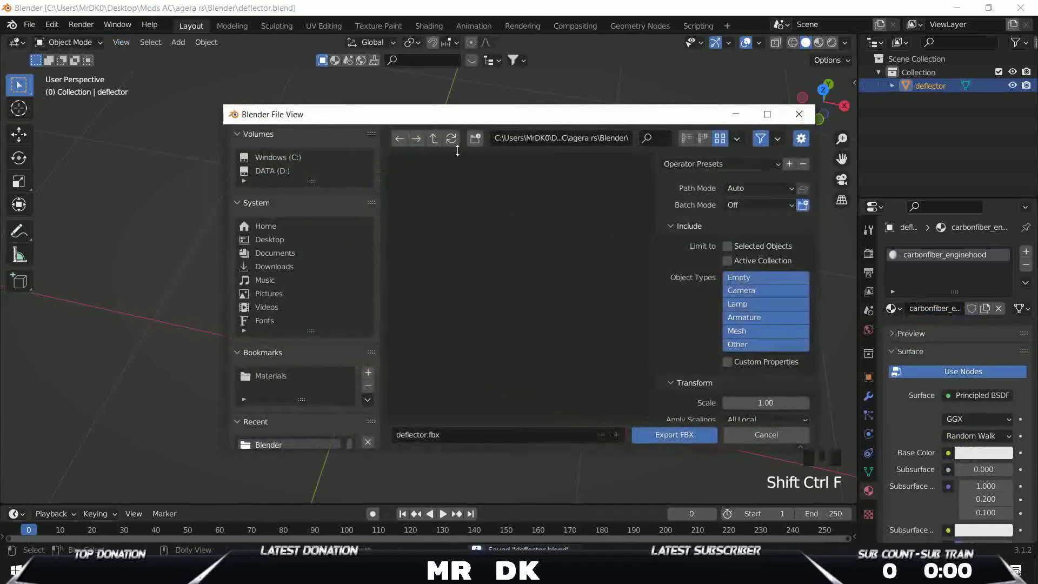
scroll(479, 280, "down", 4)
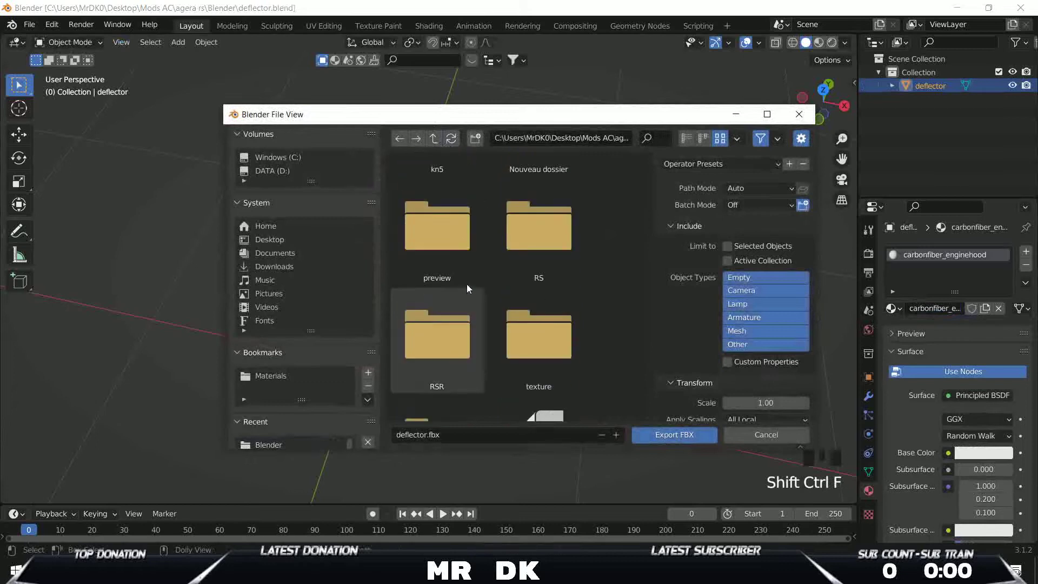
double_click(453, 319)
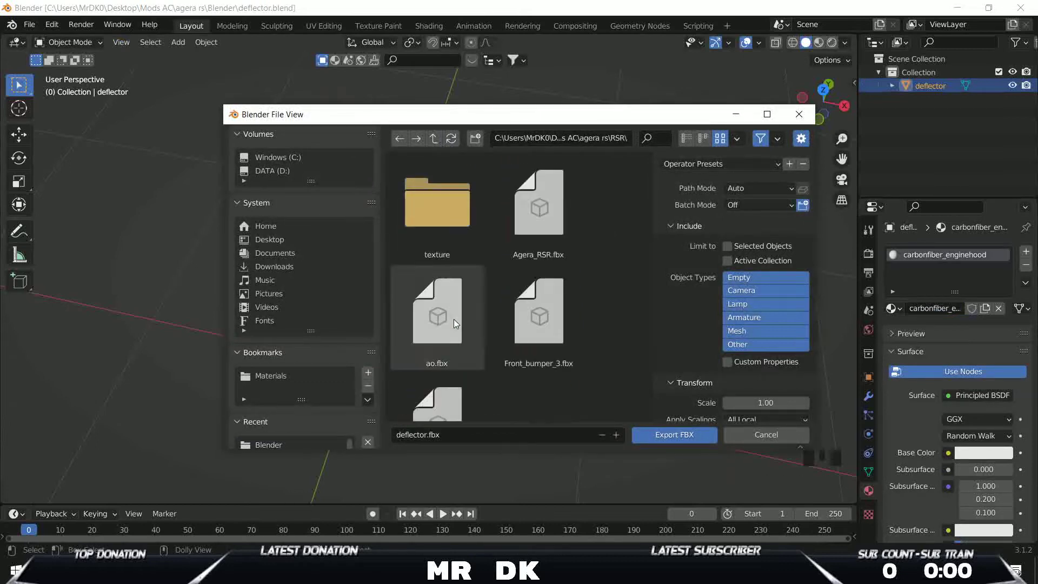
left_click(716, 164)
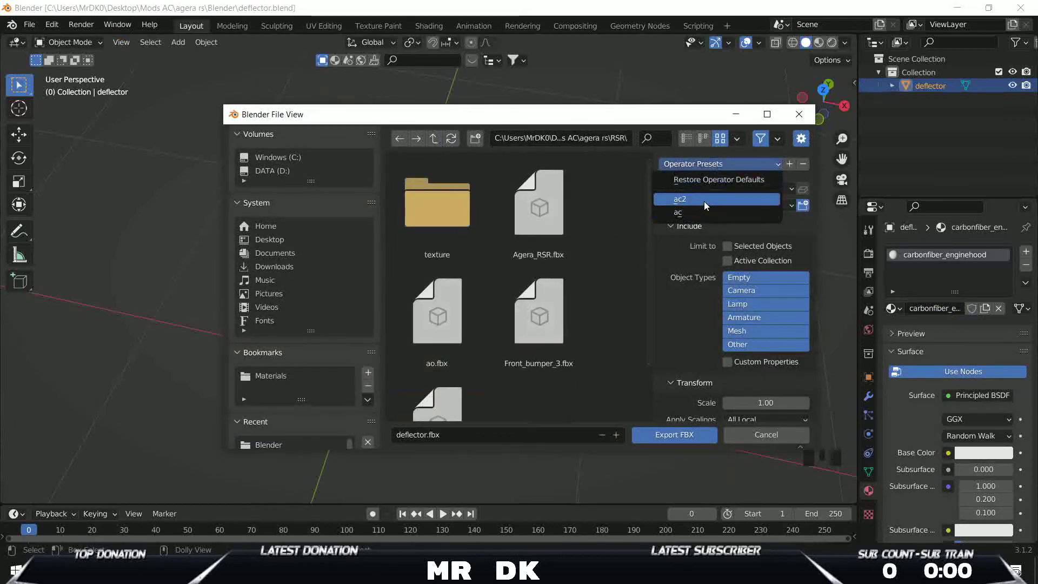
left_click(705, 211)
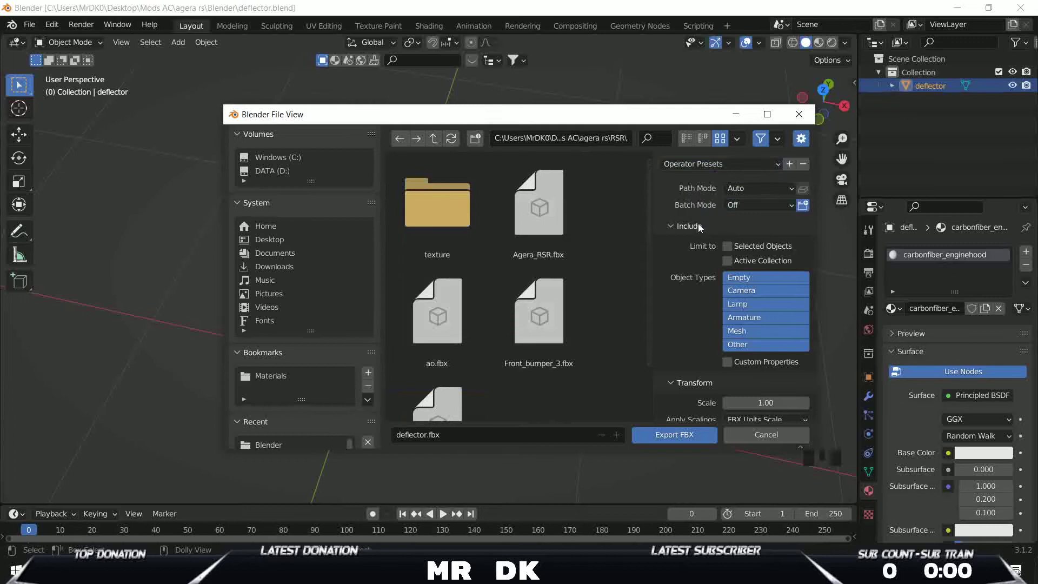
left_click(667, 436)
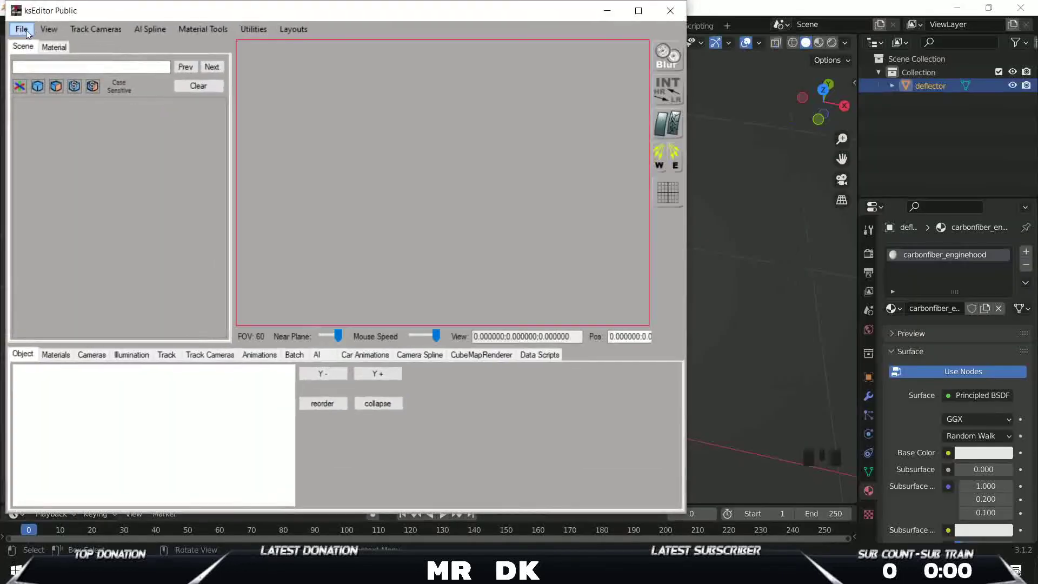
Step: Open deflector.fbx from the agera rs\RSR folder in ksEditor
left_click(22, 30)
left_click(50, 63)
left_click(197, 55)
double_click(187, 118)
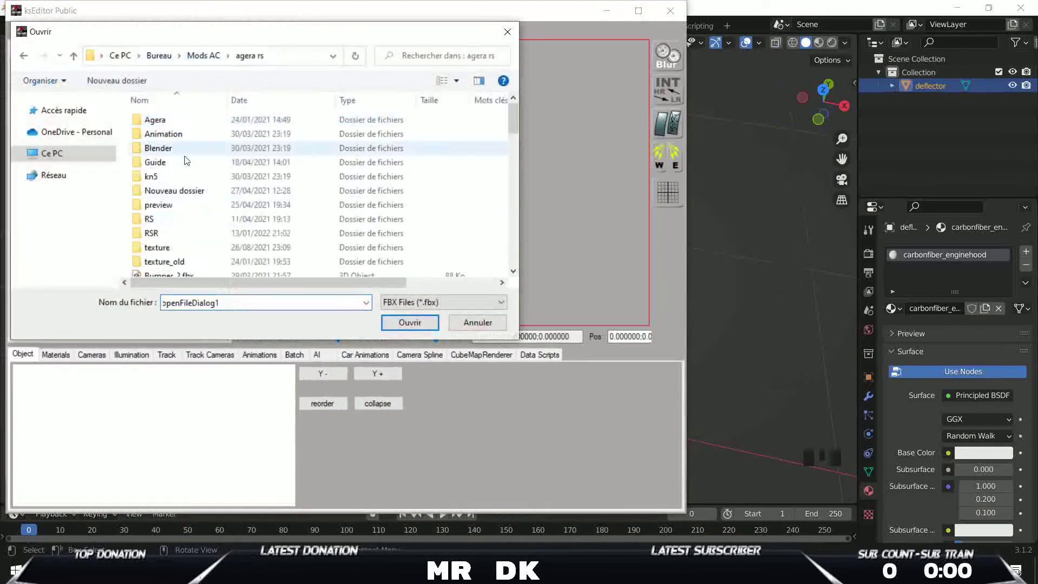
double_click(184, 219)
key("BackSpace")
double_click(182, 234)
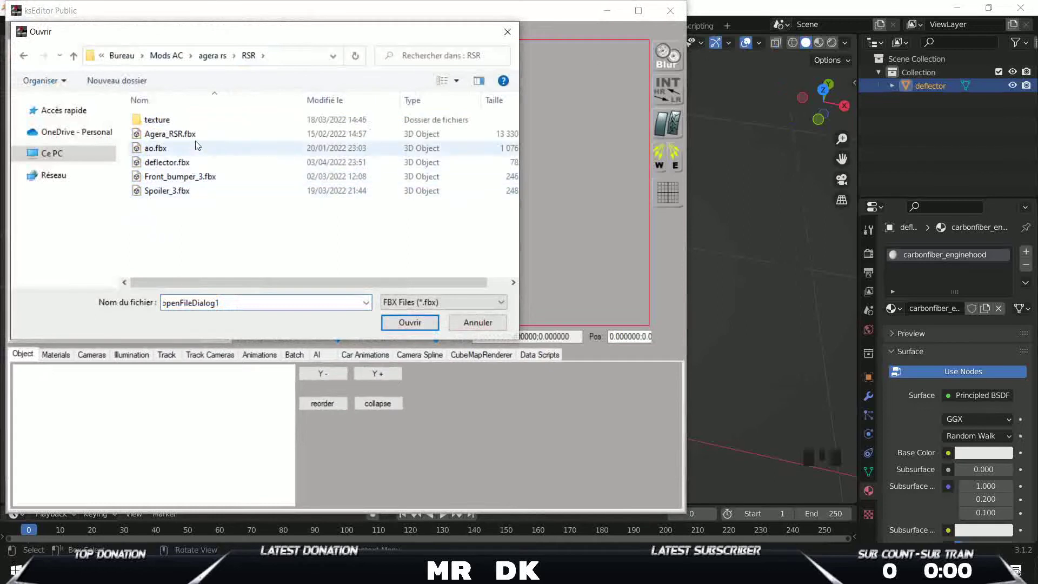
double_click(192, 164)
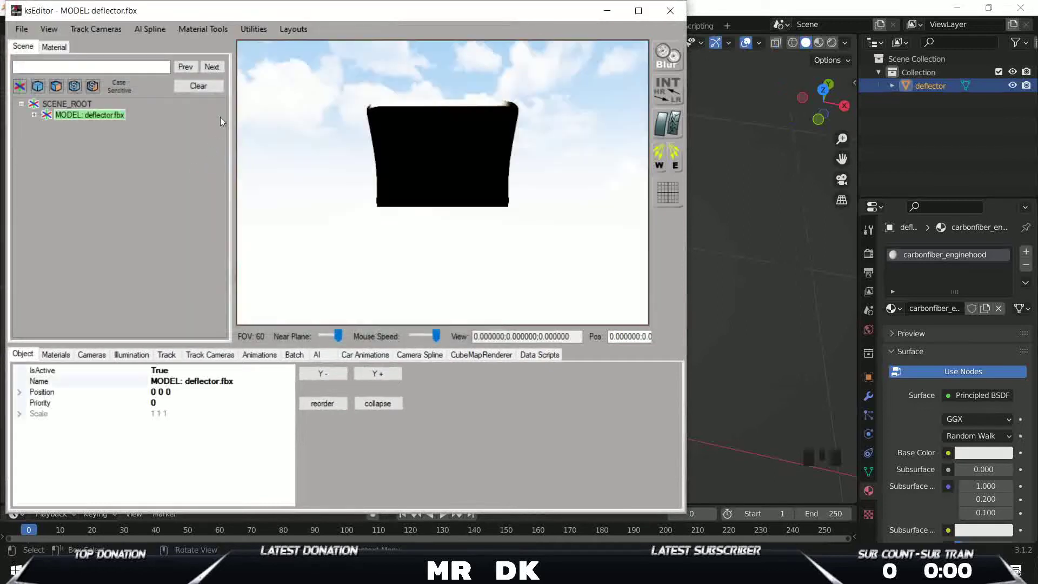
Step: Load the Agera RSR persistence settings file and orbit to inspect the deflector's texture
left_click(23, 31)
left_click(87, 114)
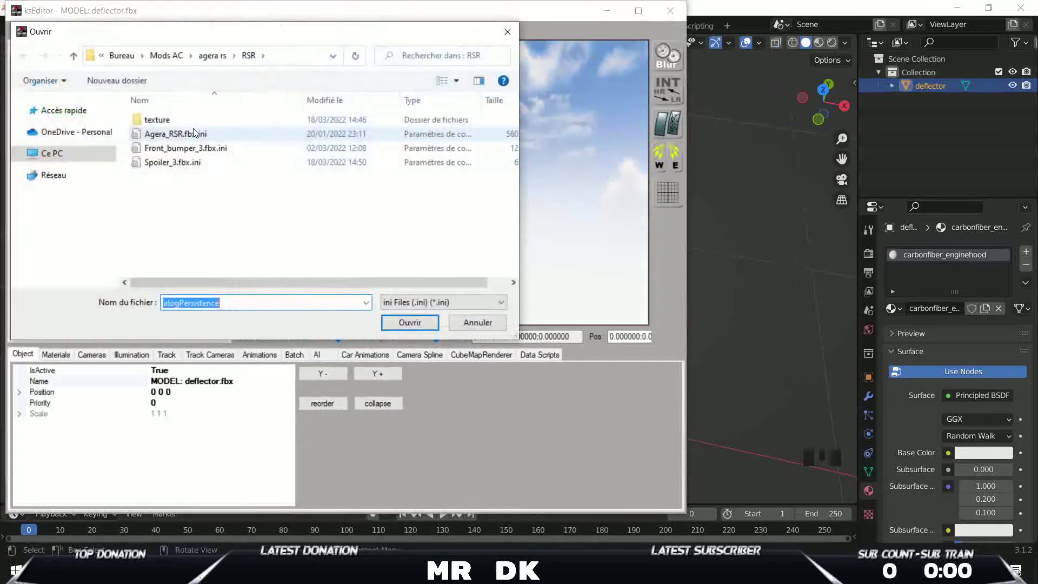
double_click(199, 135)
left_click_drag(510, 99, 460, 225)
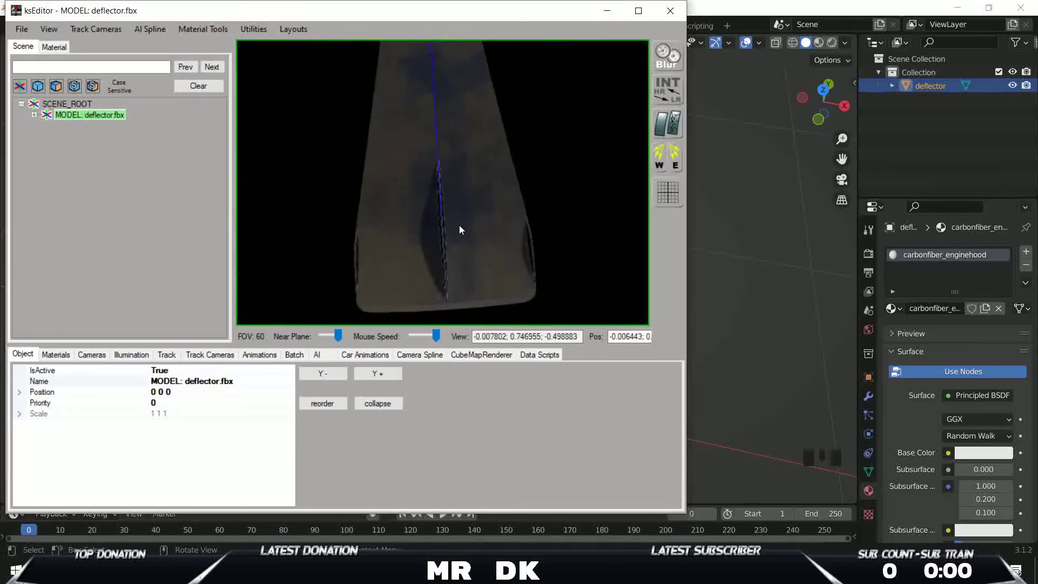
Step: Restart ksEditor from the File menu
left_click(22, 29)
left_click_drag(460, 160, 420, 173)
scroll(428, 135, "up", 9)
left_click(20, 30)
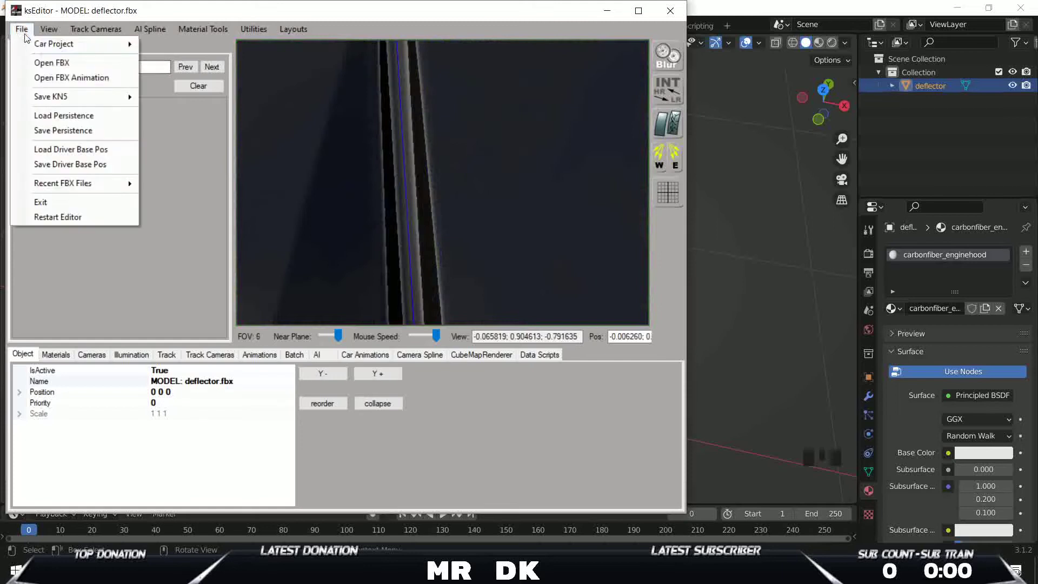
left_click(54, 213)
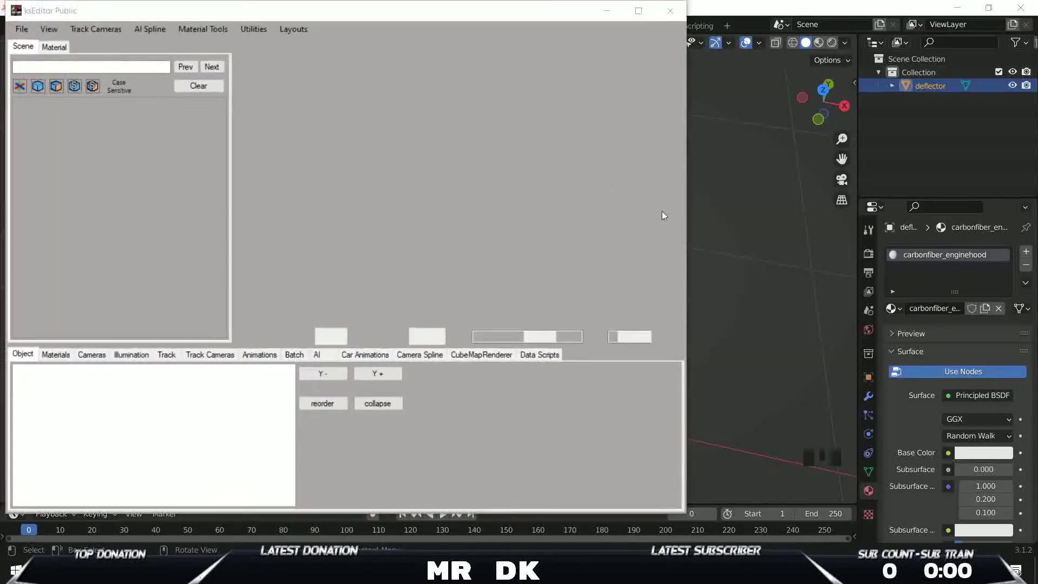
Step: Select the deflector in Blender and switch to the UV Editing workspace
left_click(661, 210)
left_click(423, 221)
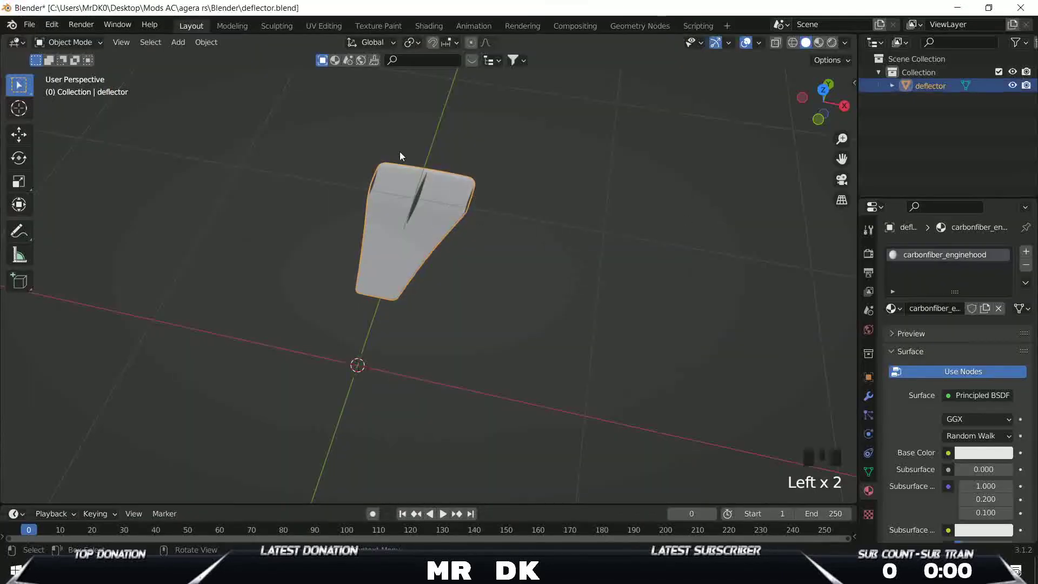
left_click(326, 26)
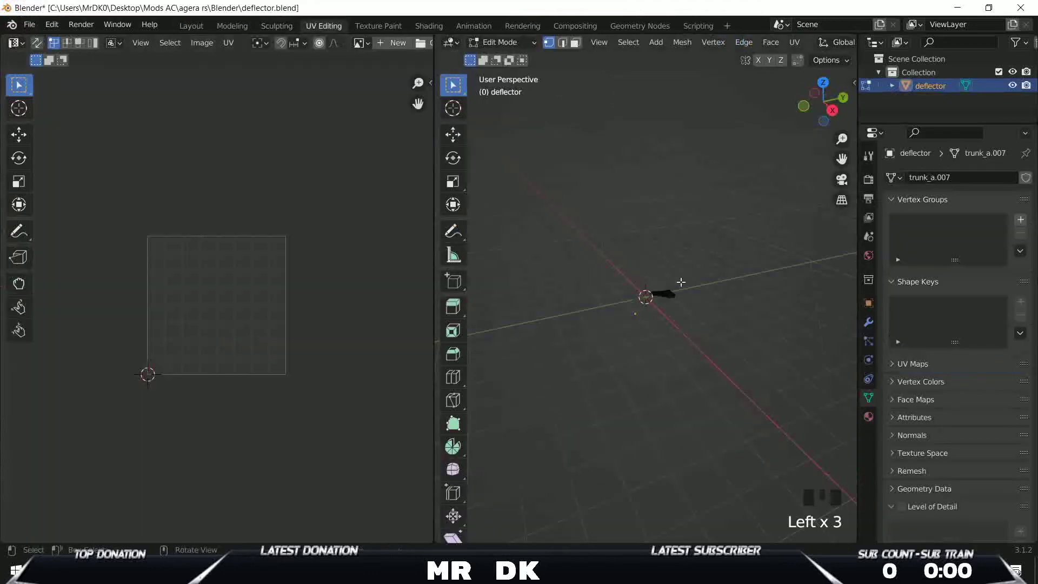
key("a")
middle_click_drag(694, 283, 714, 254)
scroll(162, 289, "down", 7)
scroll(161, 290, "down", 6)
scroll(162, 290, "up", 7)
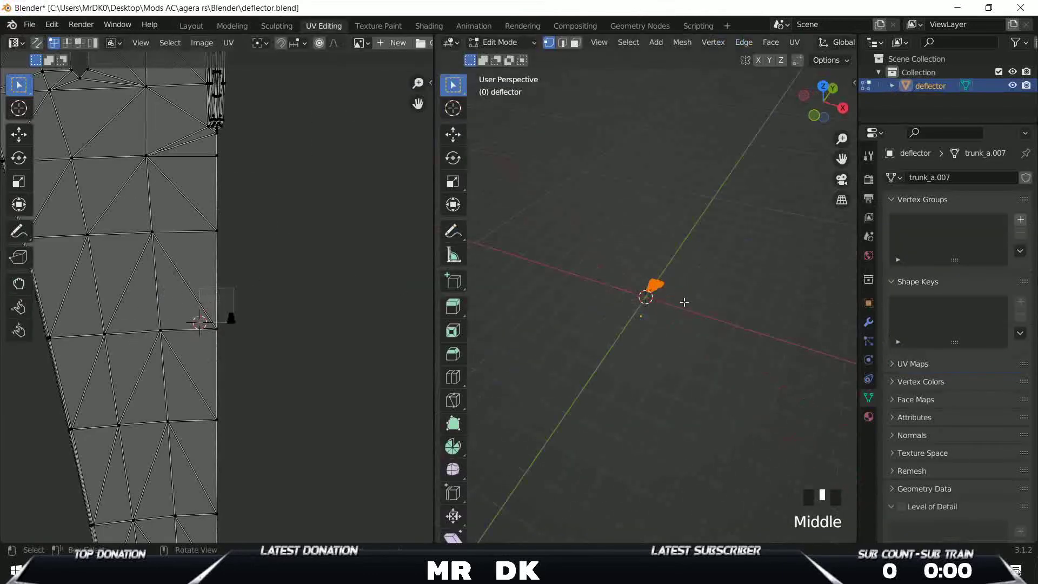
scroll(683, 301, "up", 6)
Step: From top view, select the whole deflector mesh and bring up UV unwrapping
left_click(789, 148)
left_click(823, 86)
scroll(721, 234, "up", 4)
key("a")
middle_click_drag(717, 183, 723, 274, "shift")
key("u")
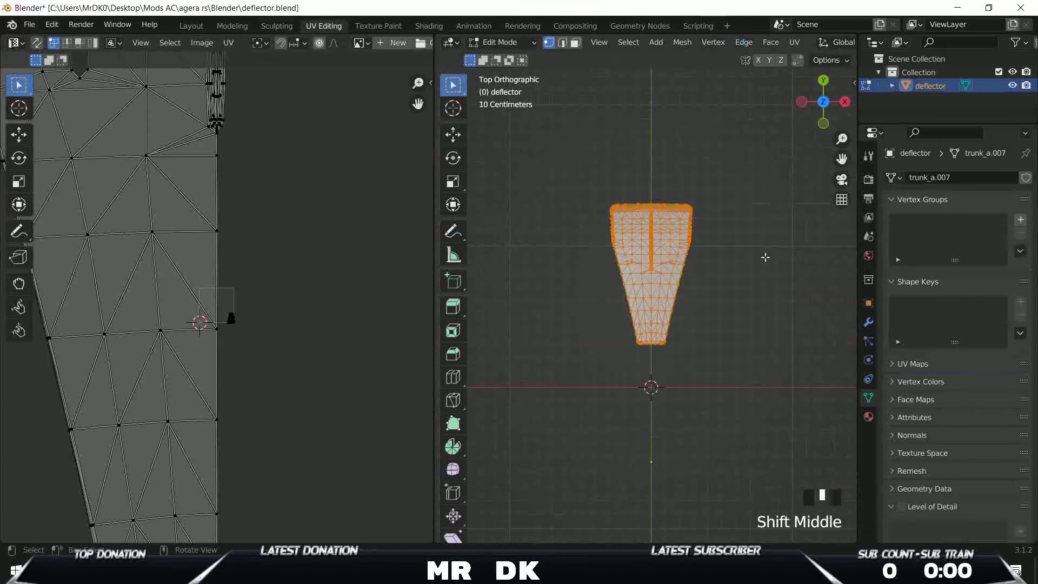
left_click(743, 279)
scroll(719, 317, "up", 8)
middle_click_drag(703, 303, 655, 291)
Step: Select the connected left half of the mesh with L and delete it
key("l")
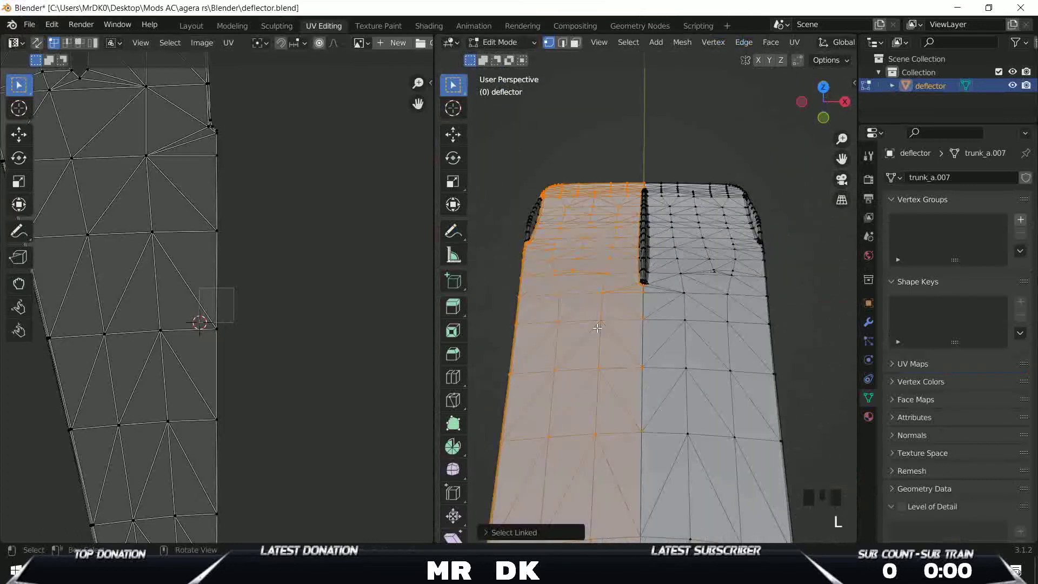
scroll(559, 159, "down", 2)
left_click(560, 146)
key("l")
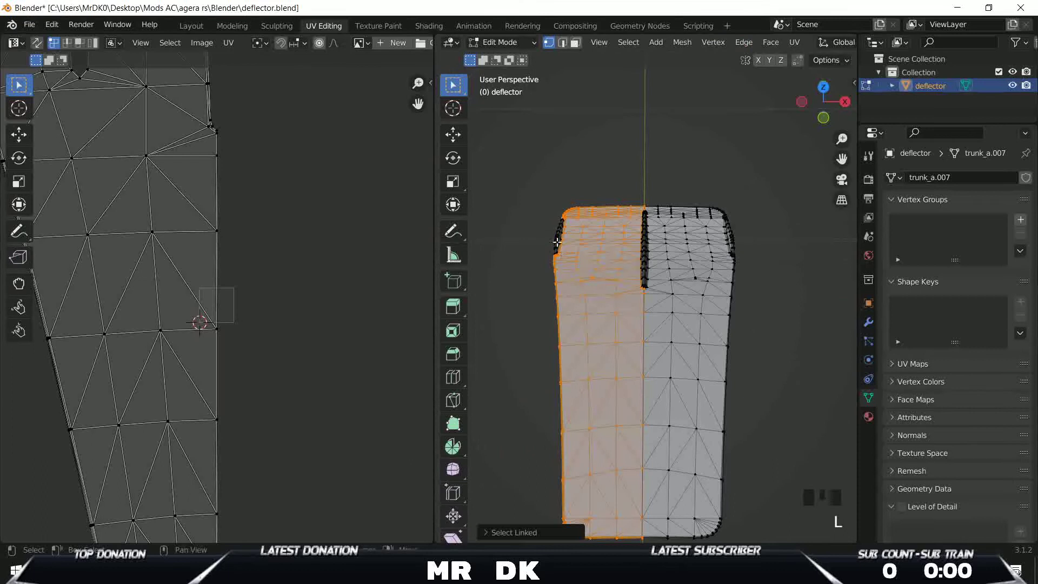
left_click(579, 158)
scroll(574, 216, "up", 4)
key("l")
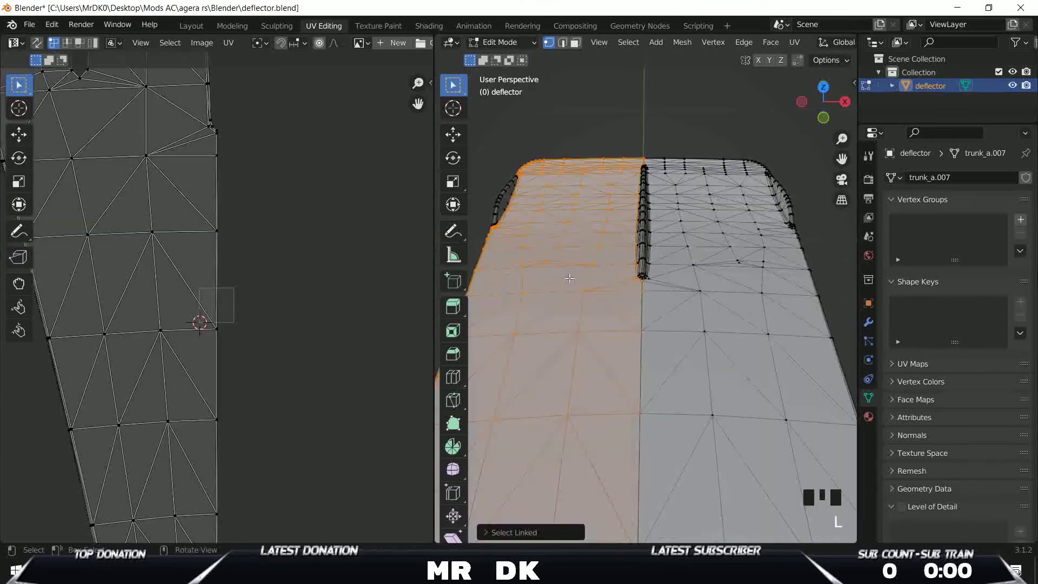
key("x")
left_click(568, 276)
Step: Delete the remaining left-side part, edge strip and left piece
key("l")
key("l")
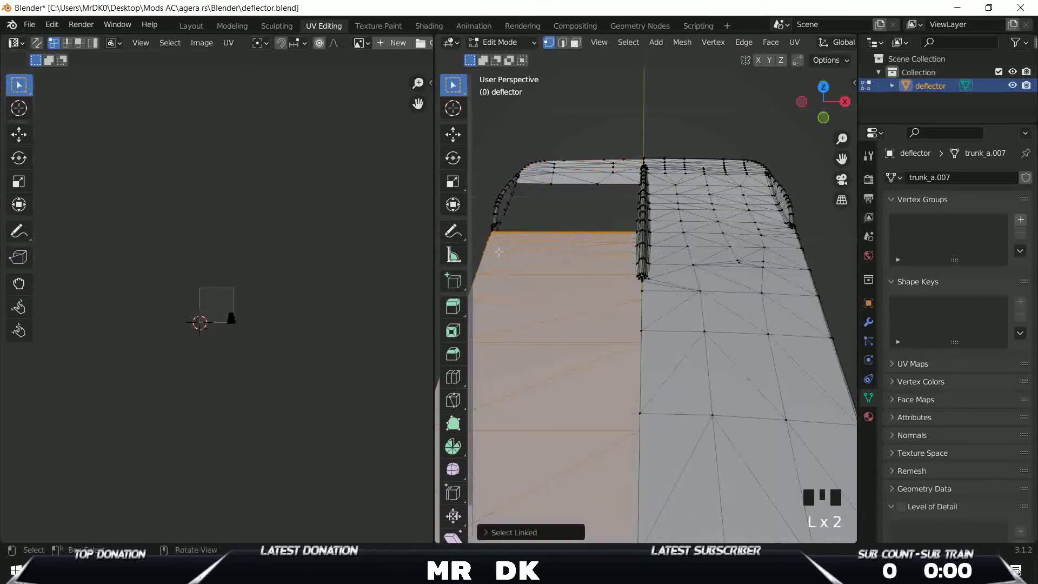
key("x")
left_click(500, 238)
key("l")
key("x")
left_click(513, 201)
key("l")
key("x")
left_click(533, 186)
Step: Delete the connected right-hand side piece of the deflector
middle_click_drag(562, 217, 696, 272)
middle_click_drag(622, 397, 678, 278, "shift")
key("l")
key("x")
left_click(686, 319)
Step: Select all remaining geometry and unwrap it into a new UV layout
scroll(688, 324, "down", 5)
key("a")
key("u")
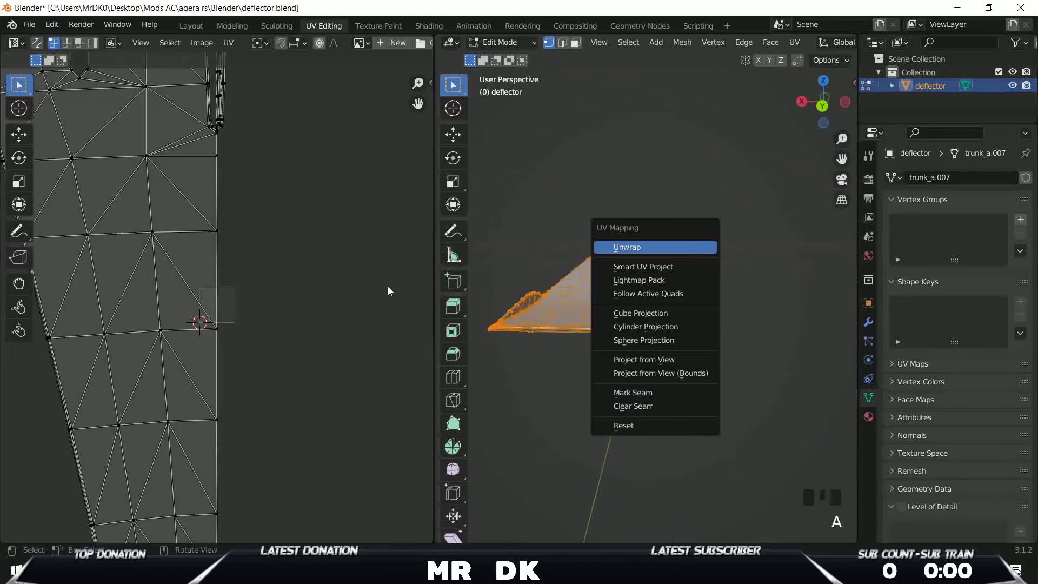
scroll(208, 320, "up", 10)
middle_click_drag(692, 270, 696, 293)
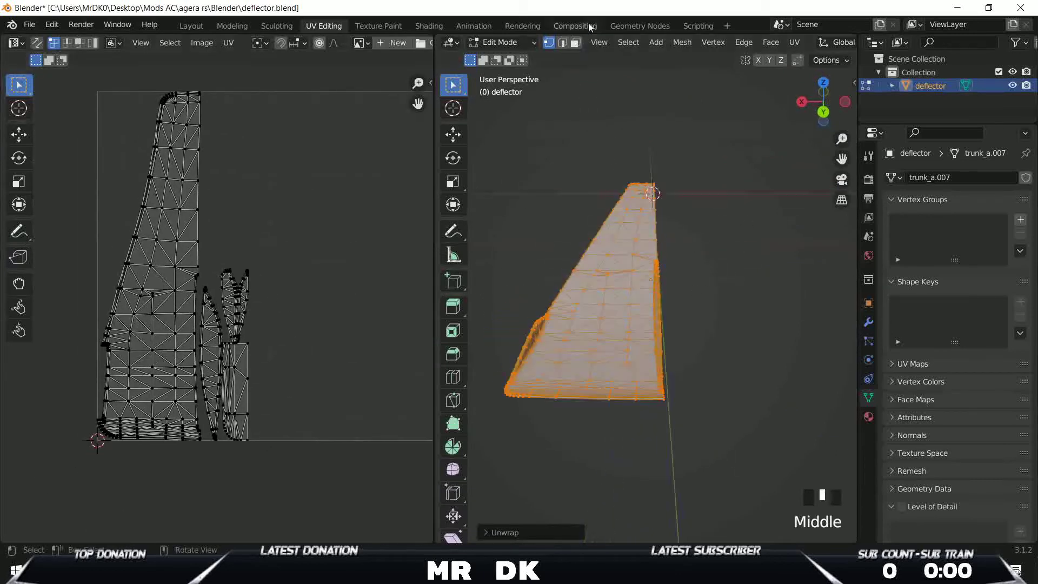
Step: Select all of the deflector mesh and symmetrize it from +X to -X
left_click(628, 42)
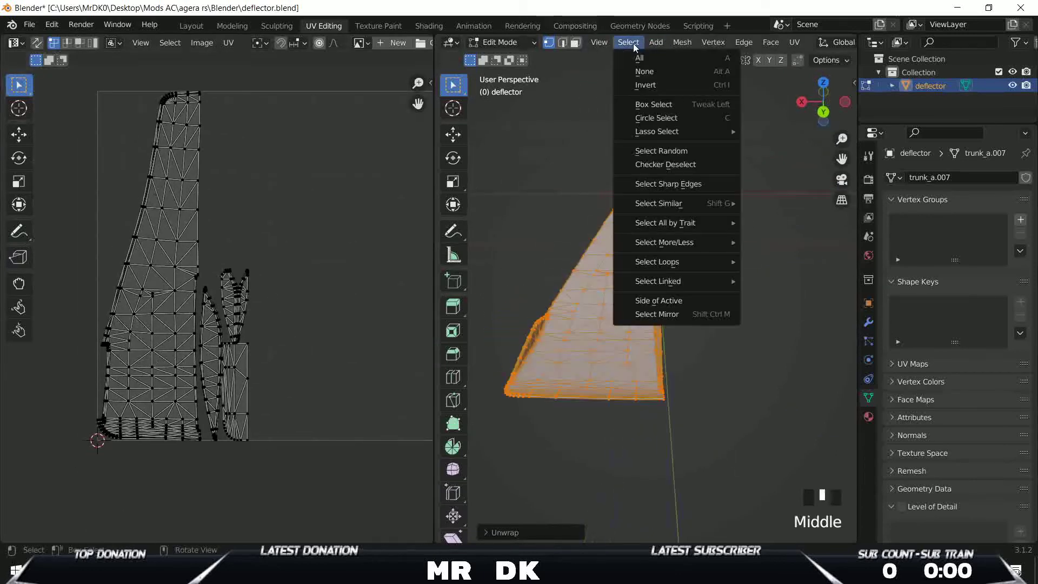
left_click(684, 61)
left_click(680, 43)
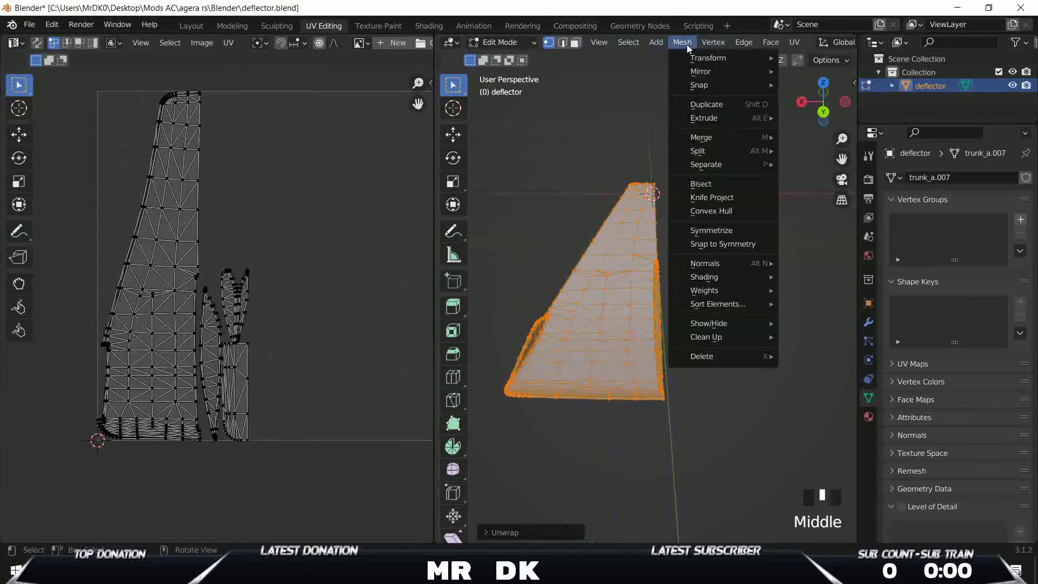
left_click(719, 231)
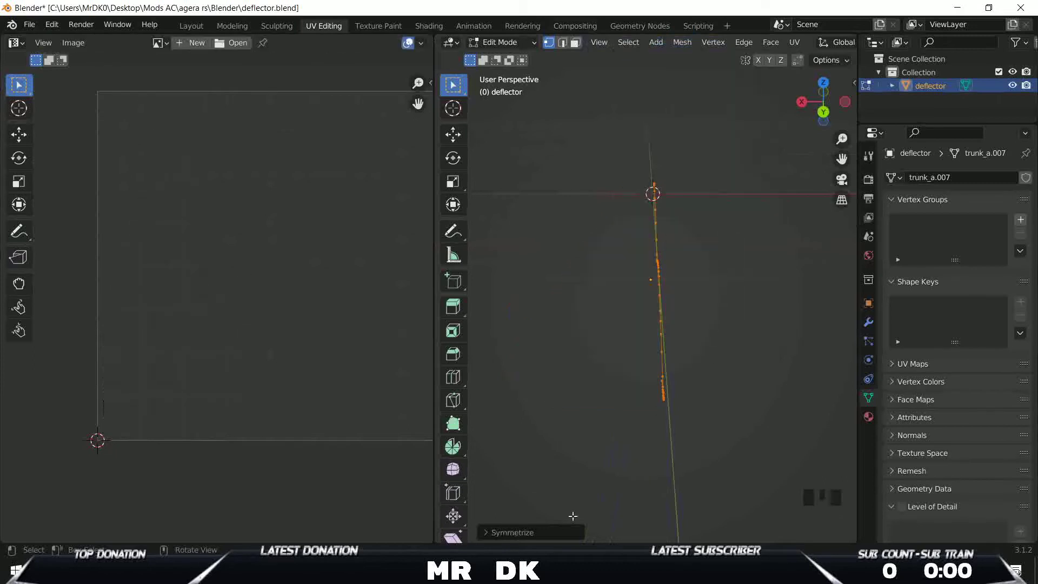
left_click(524, 537)
left_click(597, 515)
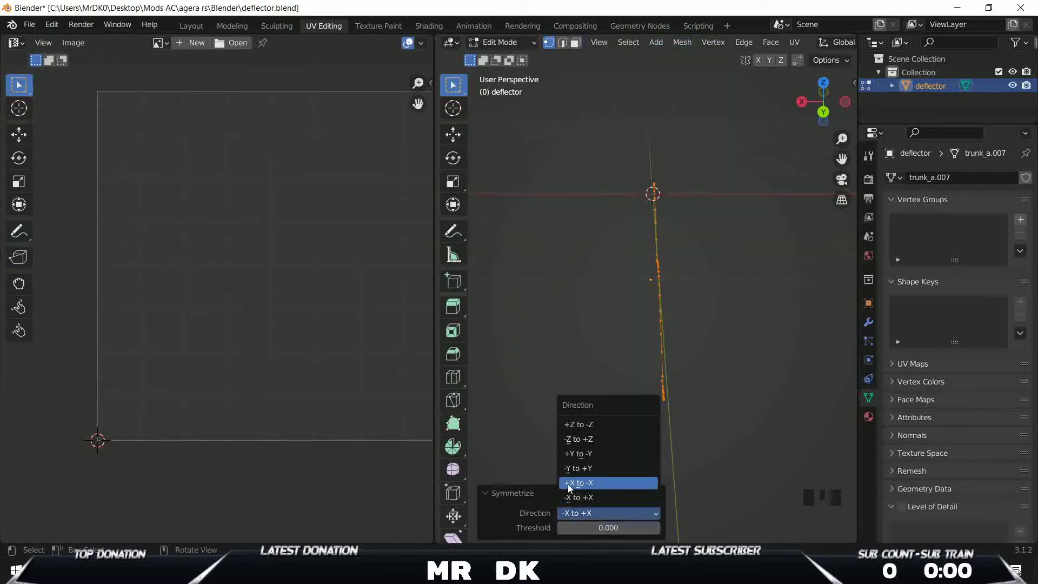
left_click(590, 488)
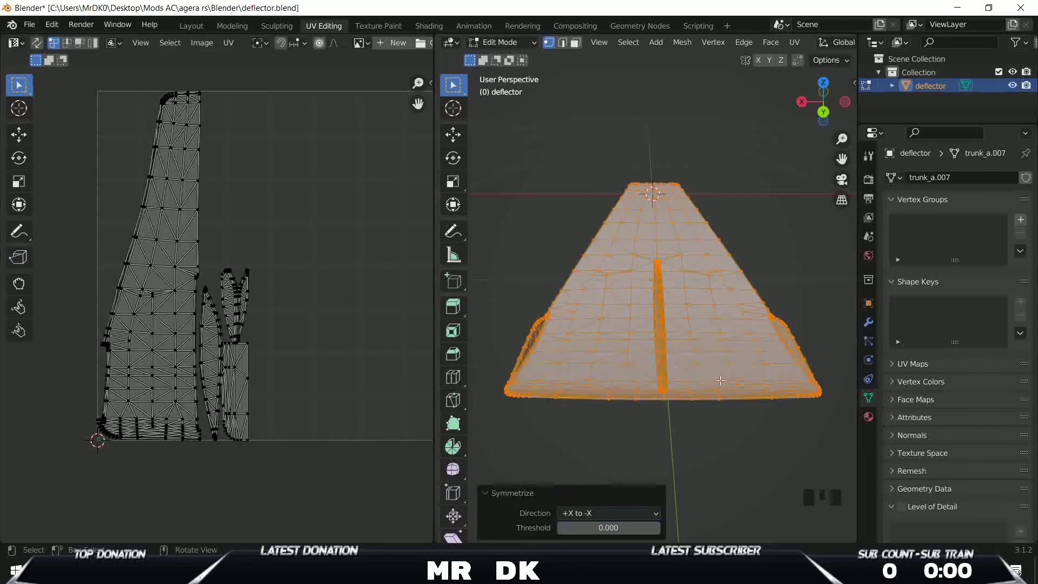
Step: Clear the selection and pick the vertex on the centre seam from a top orthographic view
left_click(716, 460)
middle_click_drag(717, 459, 727, 206, "shift")
left_click(823, 83)
double_click(649, 323)
middle_click_drag(682, 358, 679, 286)
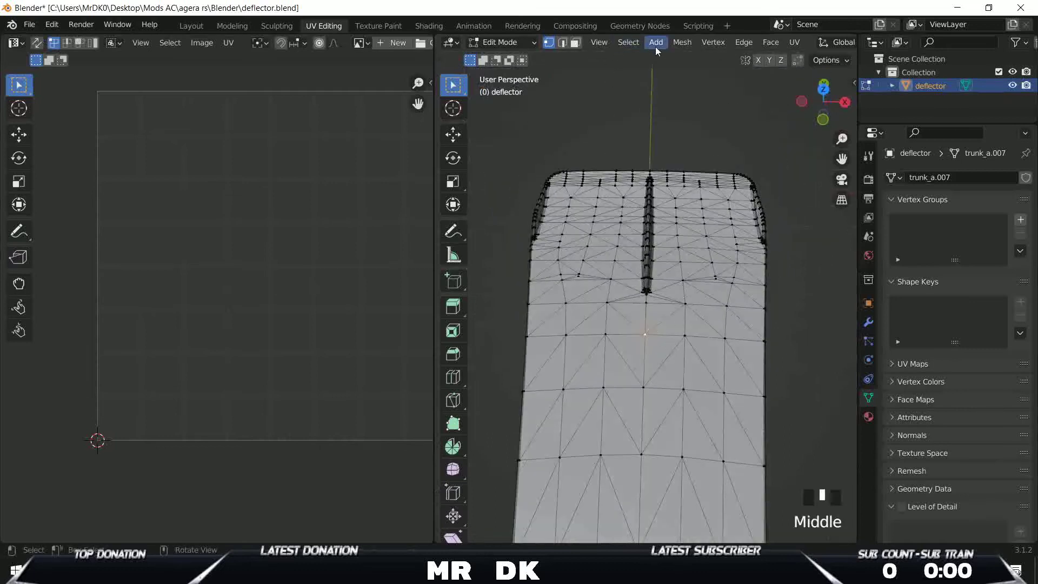
Step: Select the half on the active vertex's side and split it from the rest of the mesh
left_click(628, 42)
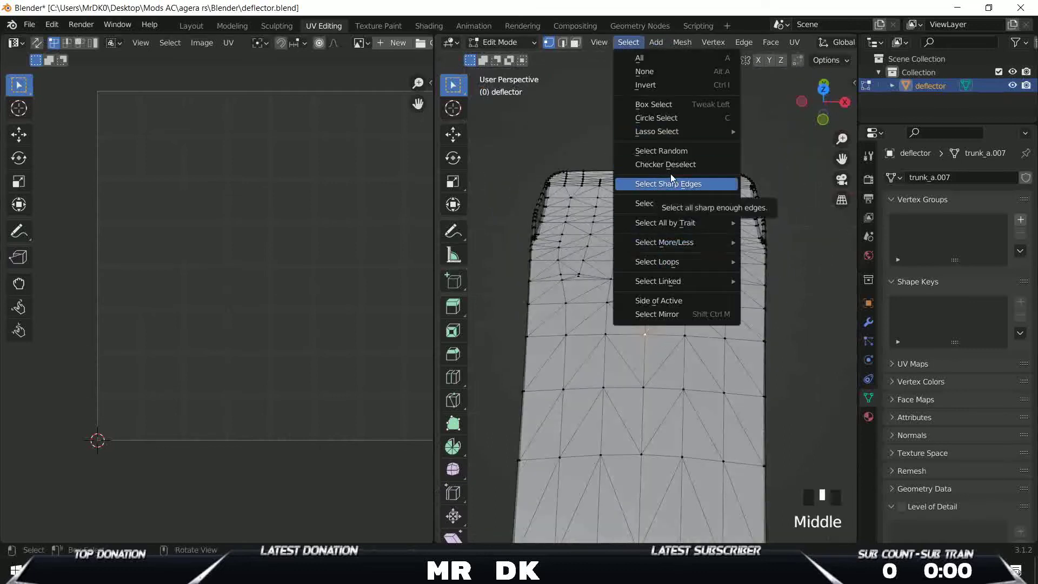
mouse_move(675, 42)
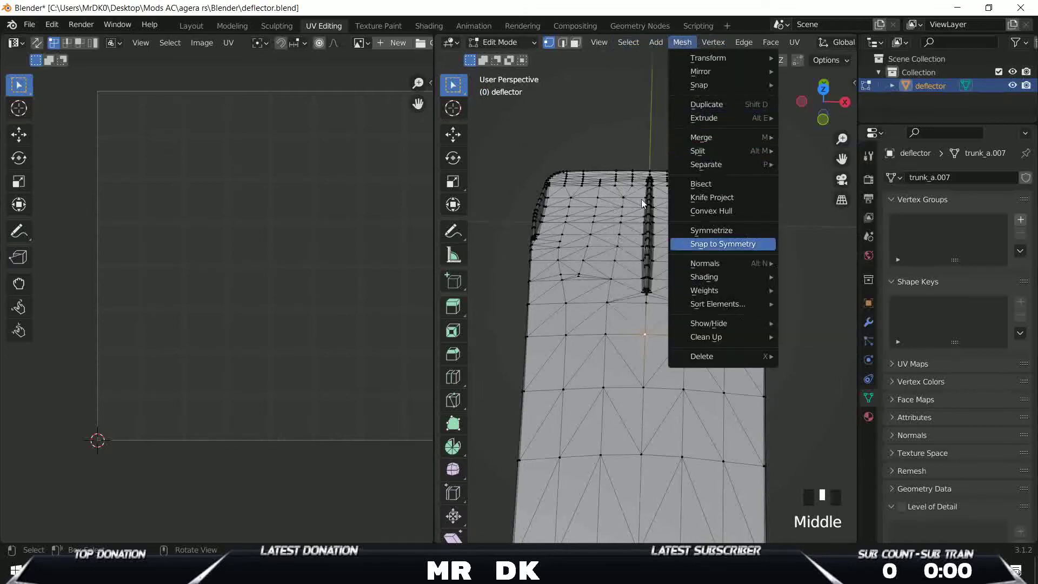
left_click(631, 43)
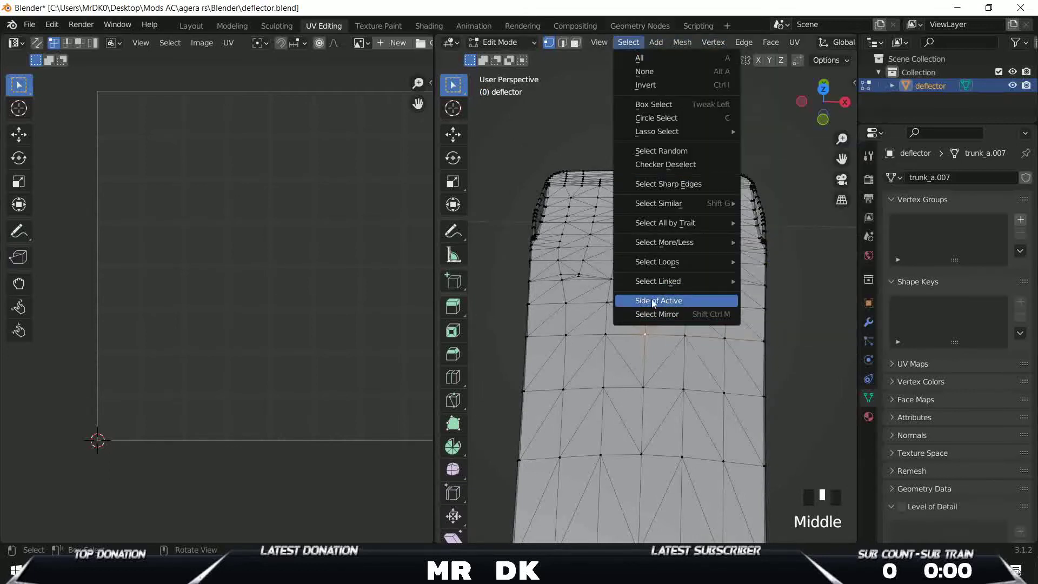
left_click(665, 301)
left_click(656, 44)
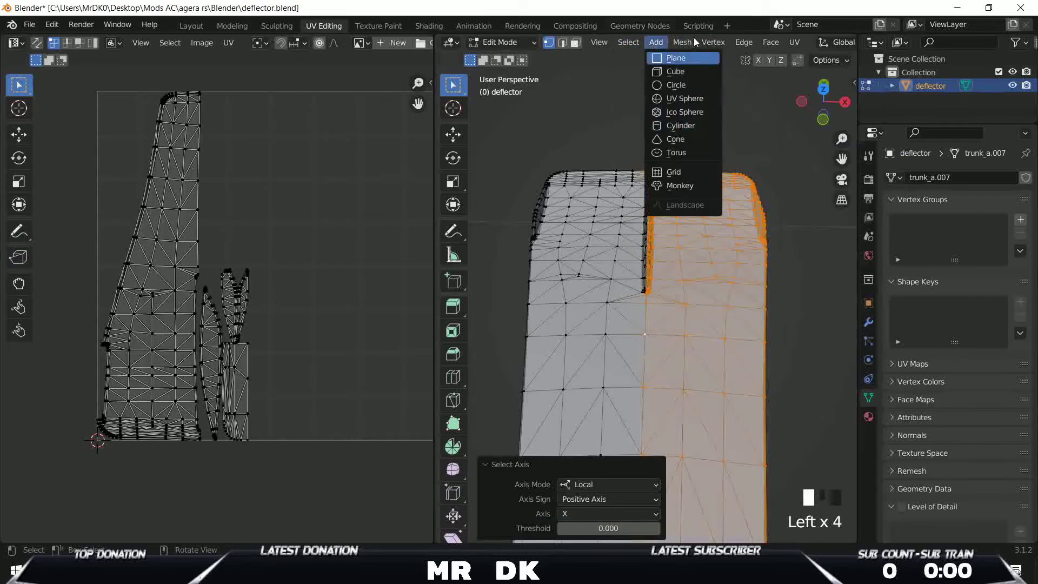
mouse_move(682, 43)
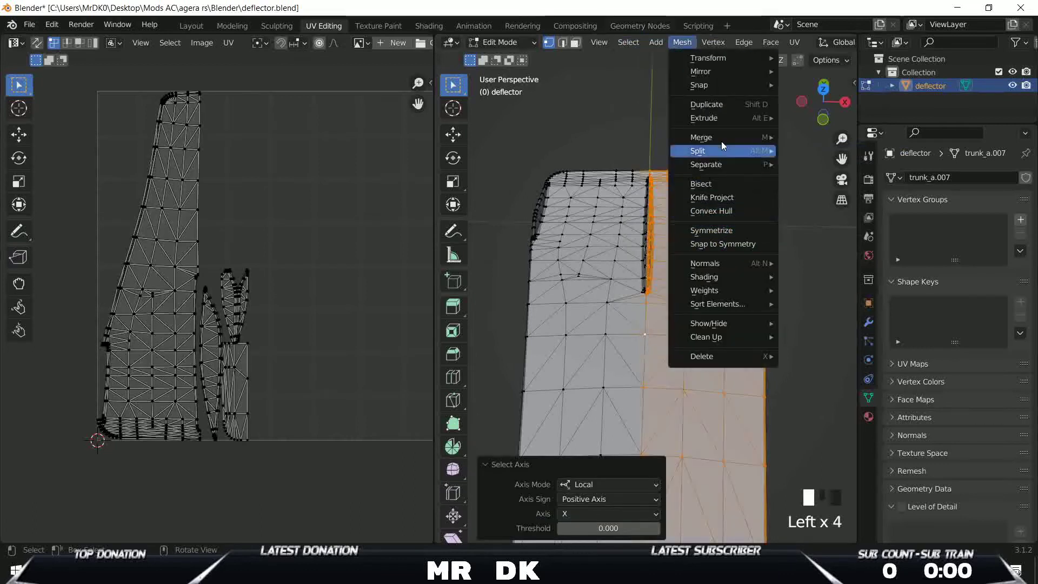
mouse_move(728, 152)
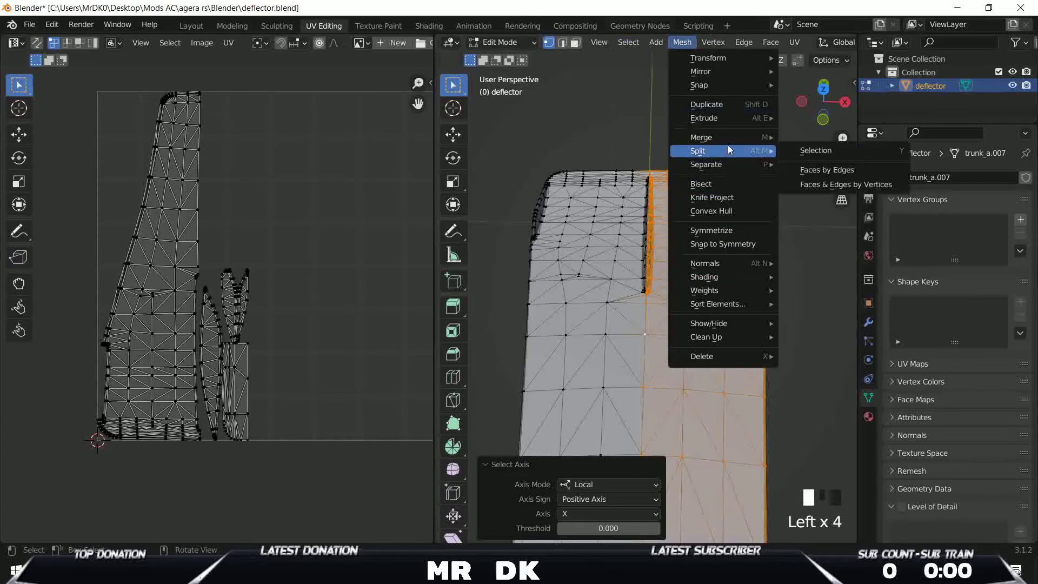
left_click(816, 151)
left_click(695, 162)
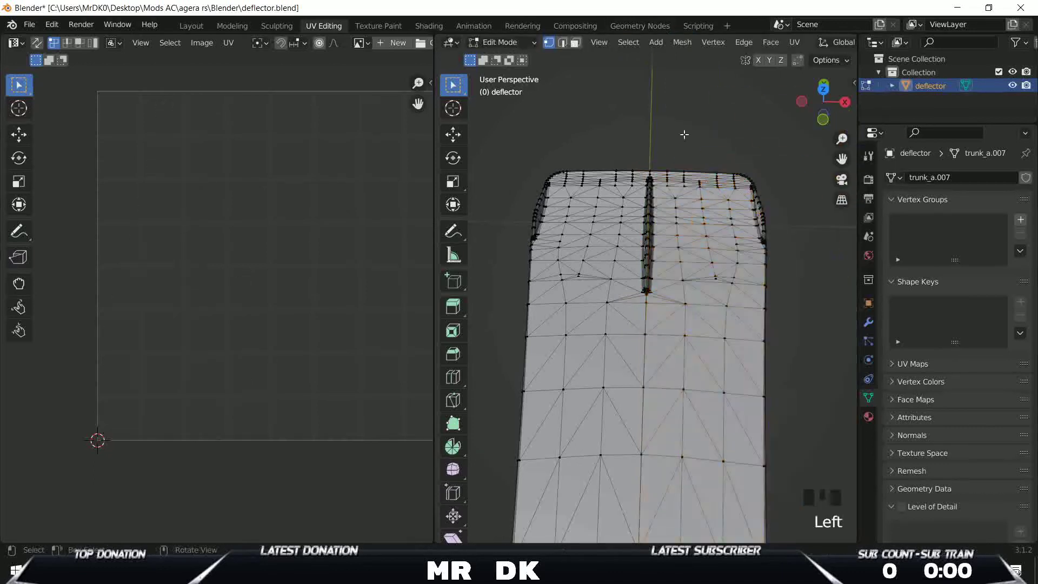
Step: Return to Object Mode, select the deflector and export it as deflector.fbx
scroll(702, 327, "down", 5)
key("Tab")
left_click(732, 372)
scroll(679, 357, "up", 5)
middle_click_drag(679, 356, 767, 341)
scroll(766, 341, "down", 9)
key("a")
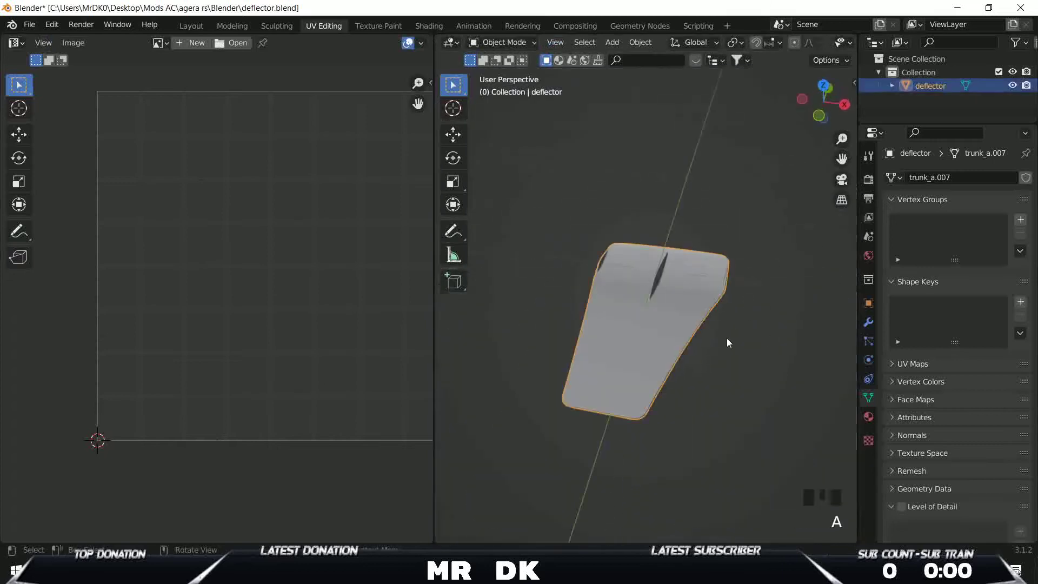
key("shift+ctrl+f")
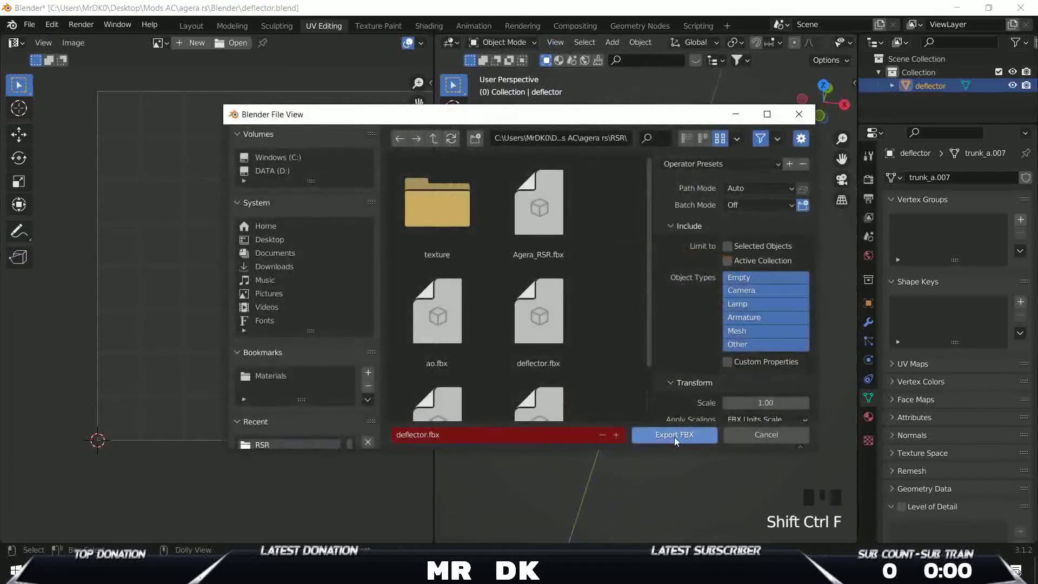
left_click(673, 435)
Step: Save deflector.blend, then open deflector.fbx in ksEditor
key("ctrl+s")
key("alt+Tab")
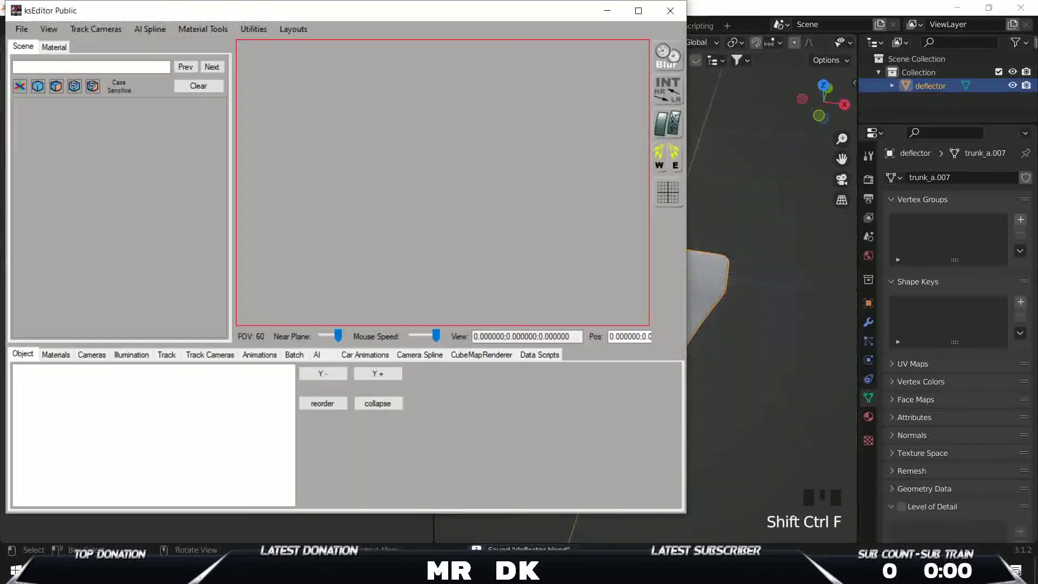
left_click(22, 30)
left_click(57, 60)
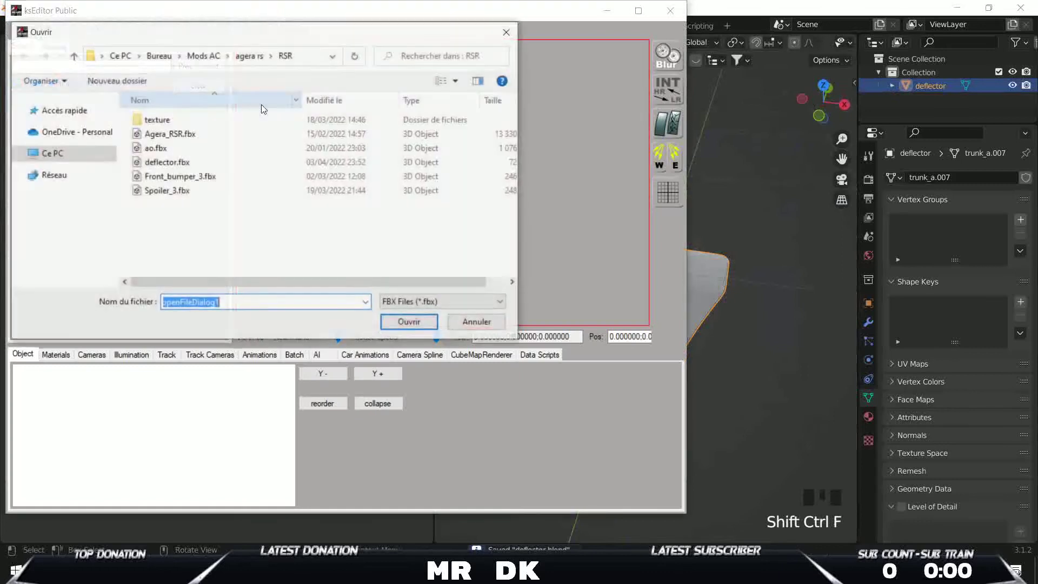
double_click(209, 162)
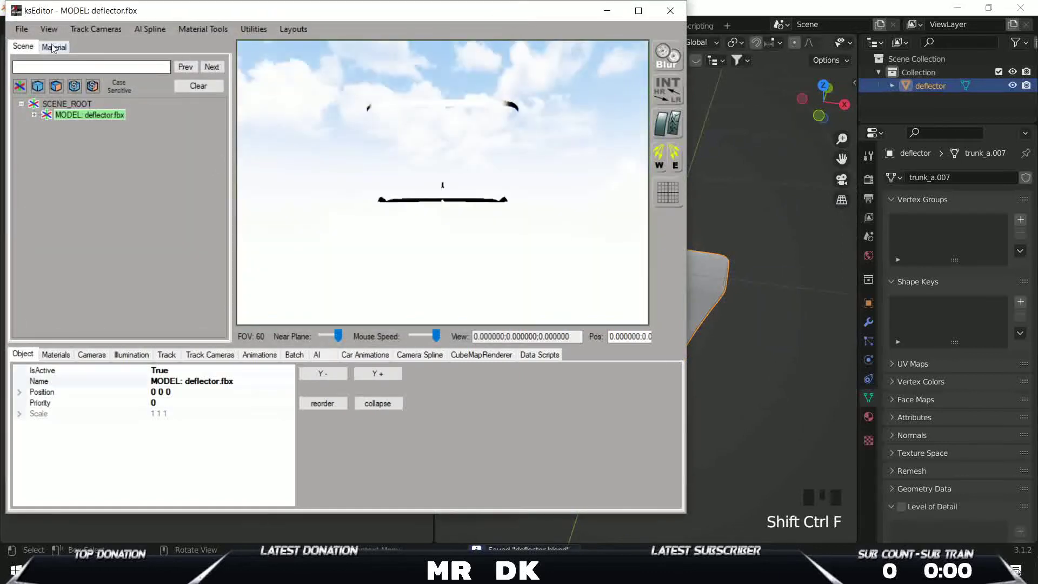
Step: Load the Agera_RSR.fbx.ini persistence settings and save the persistence
left_click(22, 29)
left_click(74, 116)
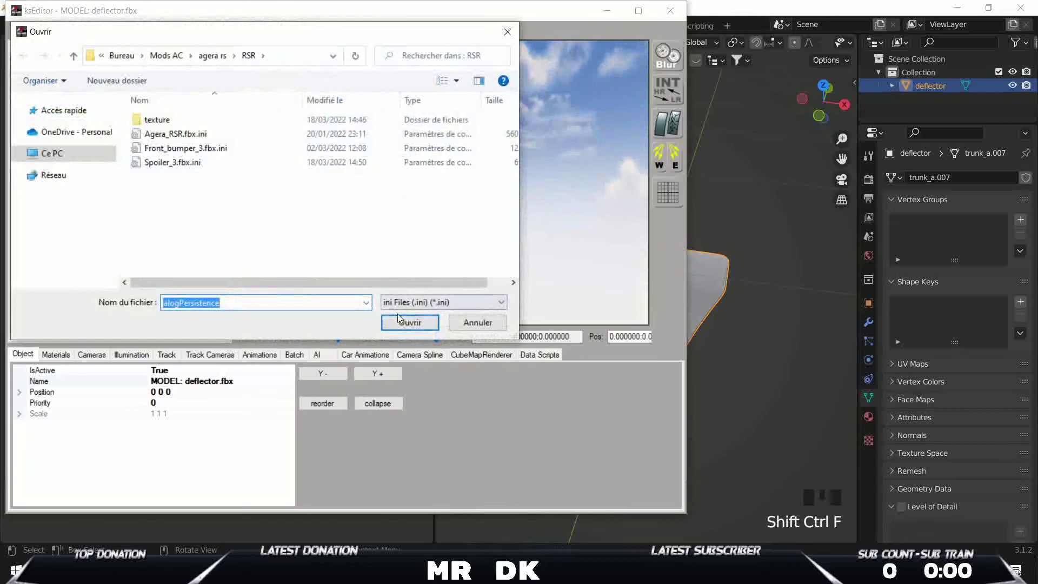
left_click(400, 316)
left_click(600, 290)
left_click(176, 134)
left_click(437, 325)
left_click(21, 29)
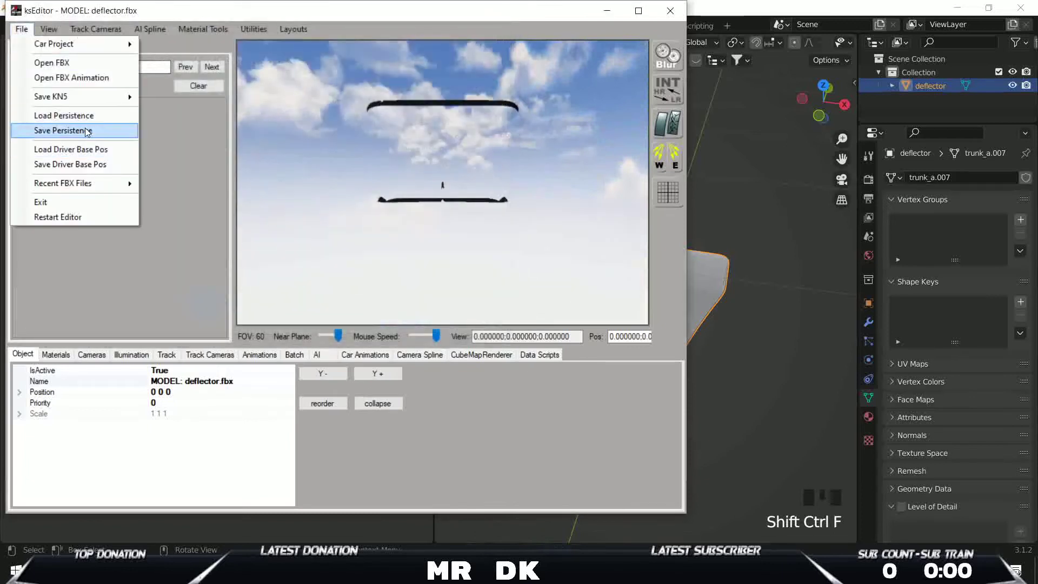
left_click(87, 131)
left_click(531, 325)
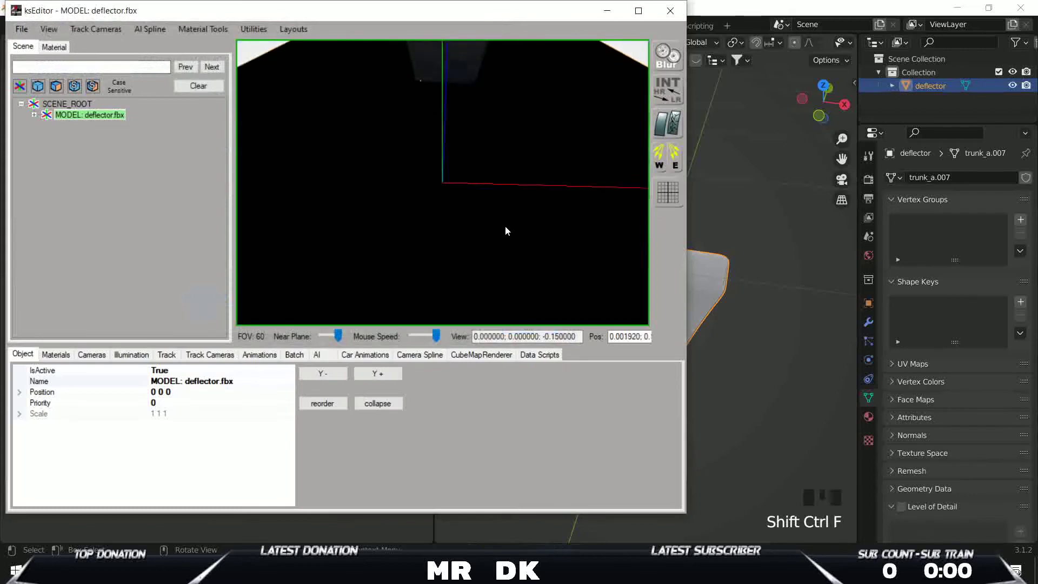
Step: Pick the deflector mesh and set its carbonfiber_enginehood detailUVMultiplier to 100
left_click_drag(505, 225, 394, 164)
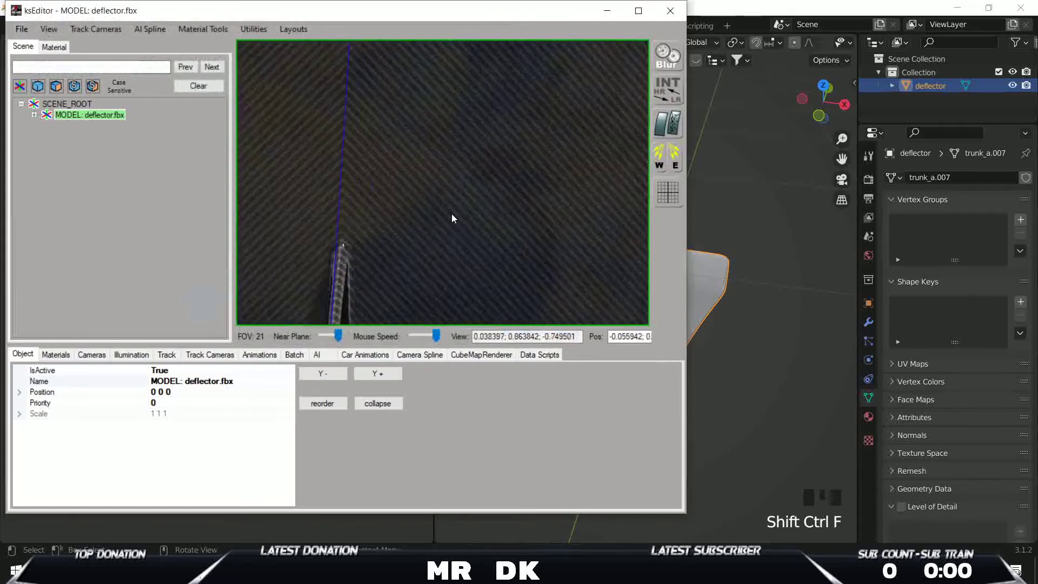
left_click_drag(459, 216, 384, 181)
scroll(385, 180, "up", 3)
double_click(385, 180)
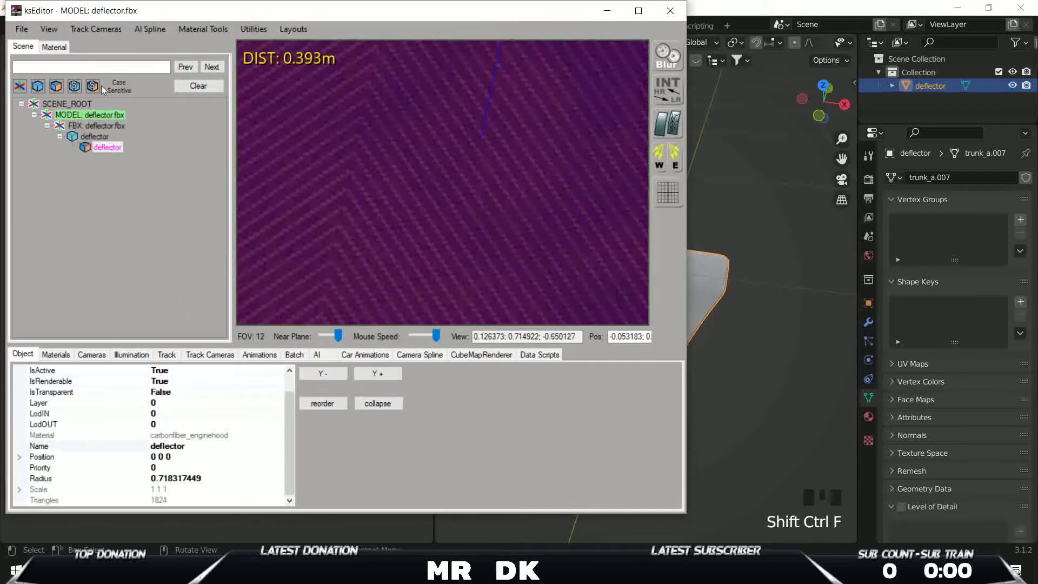
left_click(61, 47)
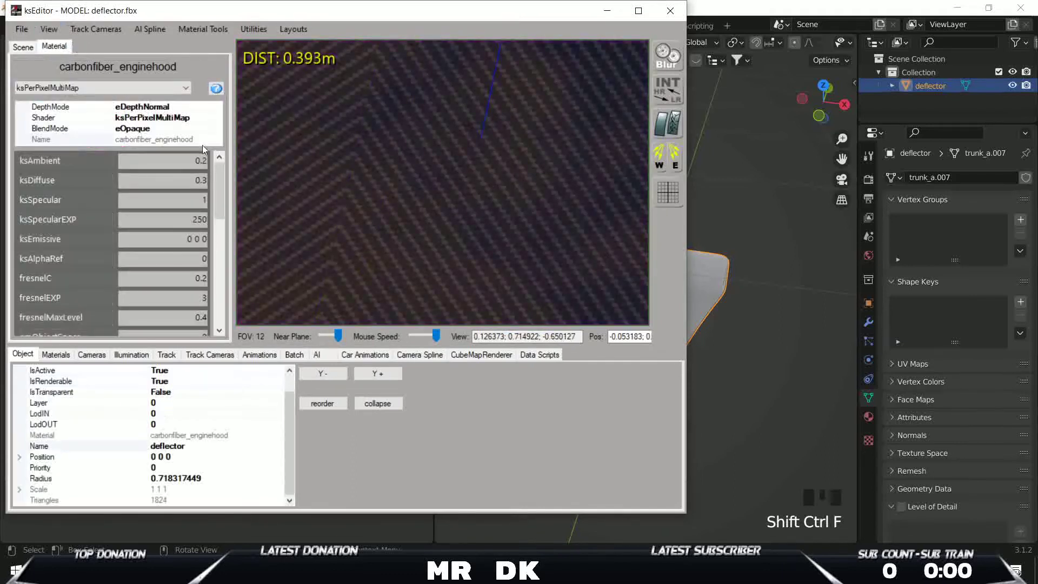
left_click_drag(217, 198, 206, 225)
type("150")
scroll(440, 213, "down", 13)
scroll(440, 213, "up", 6)
type("100")
scroll(437, 238, "down", 13)
scroll(439, 236, "up", 3)
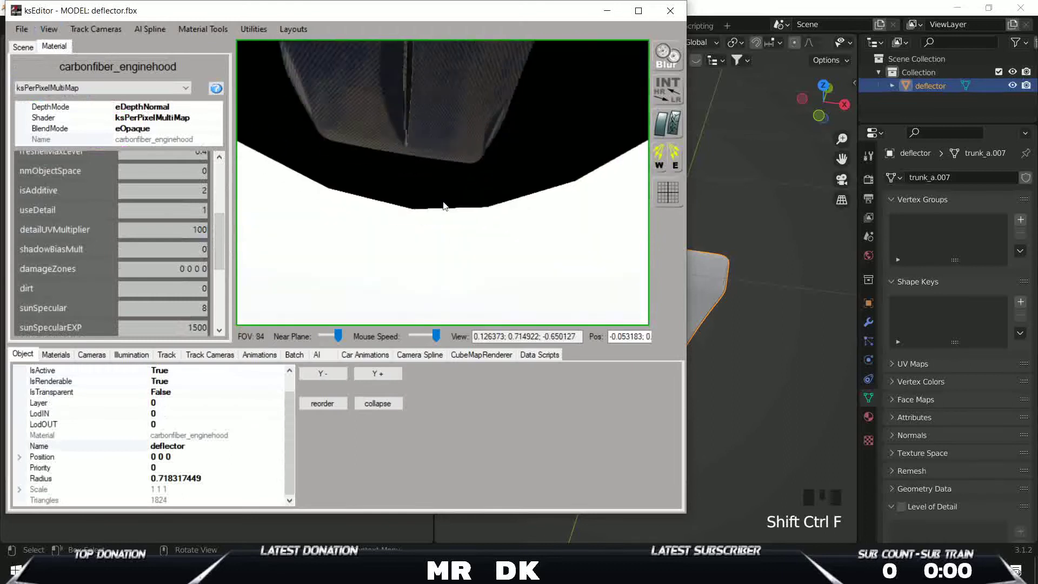
Step: Save the updated persistence settings and inspect the carbon-fibre deflector
left_click(21, 28)
left_click(84, 129)
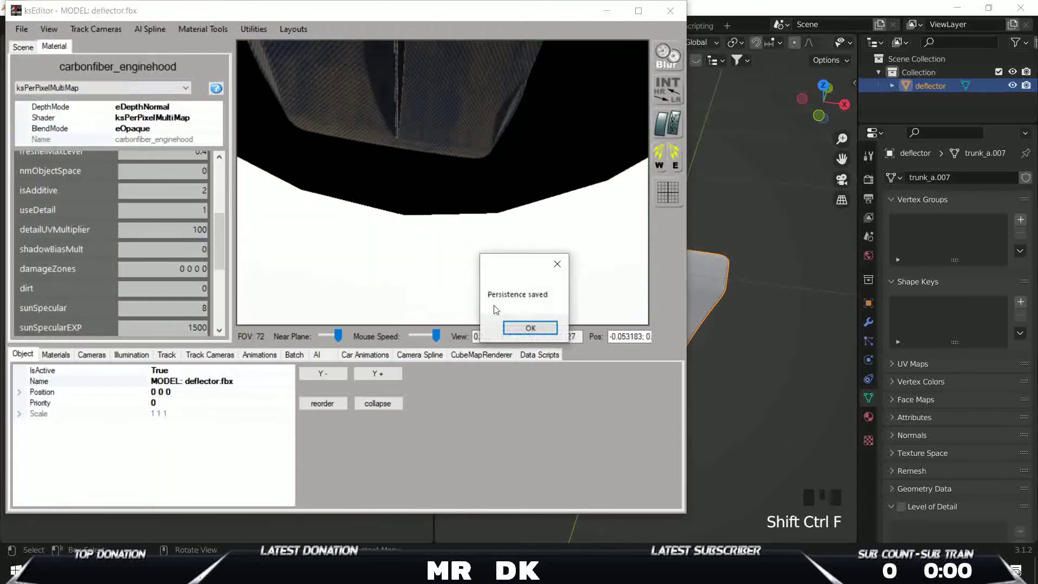
left_click(524, 326)
left_click_drag(371, 141, 479, 225)
Step: Save the model as a car KN5 named deflector.kn5 in the kn5 folder
left_click(22, 29)
mouse_move(100, 99)
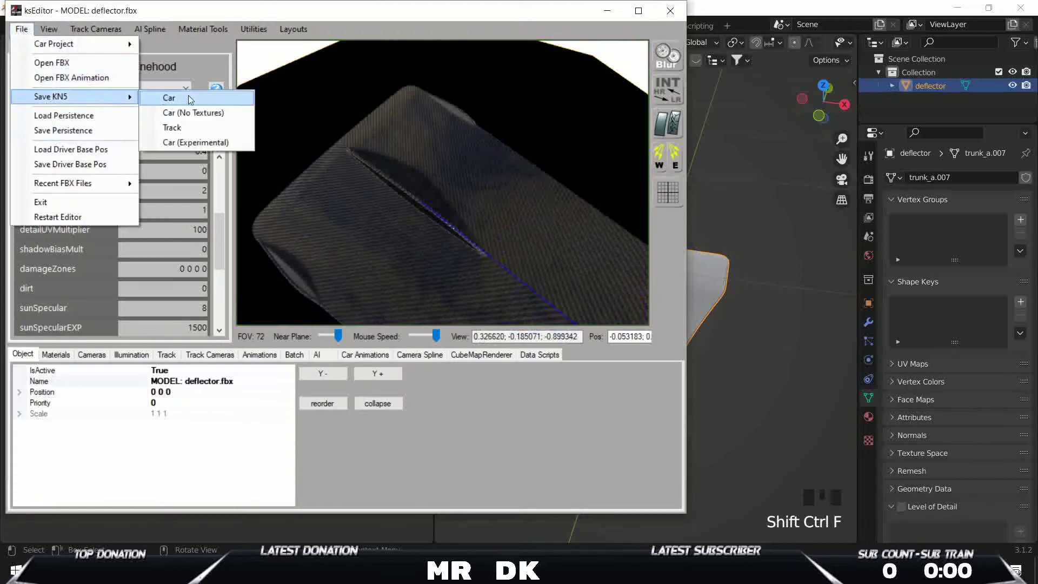
left_click(168, 98)
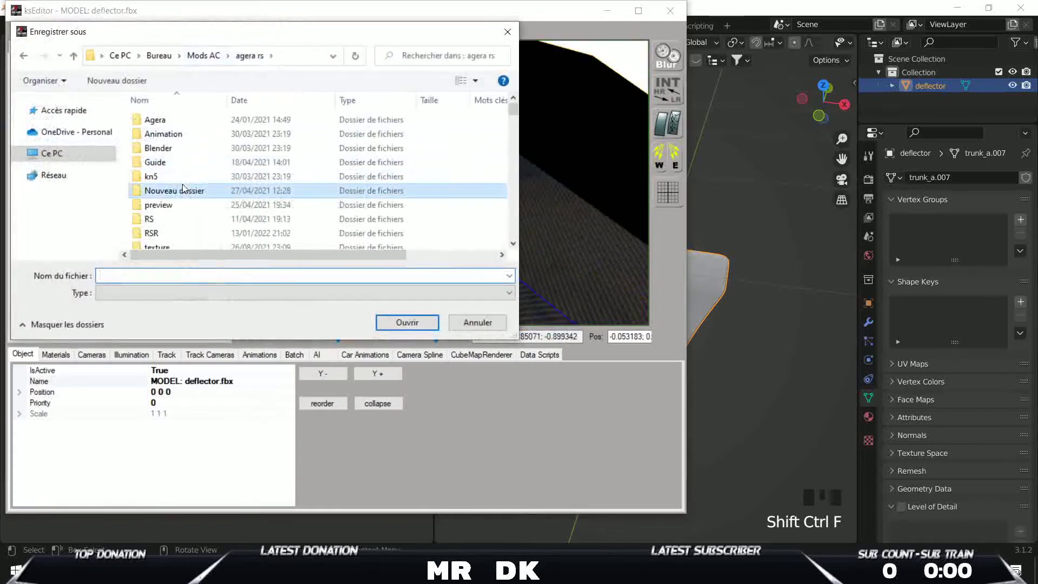
double_click(182, 178)
left_click(184, 178)
left_click(144, 276)
left_click(145, 275)
key("shift+Home")
type("De")
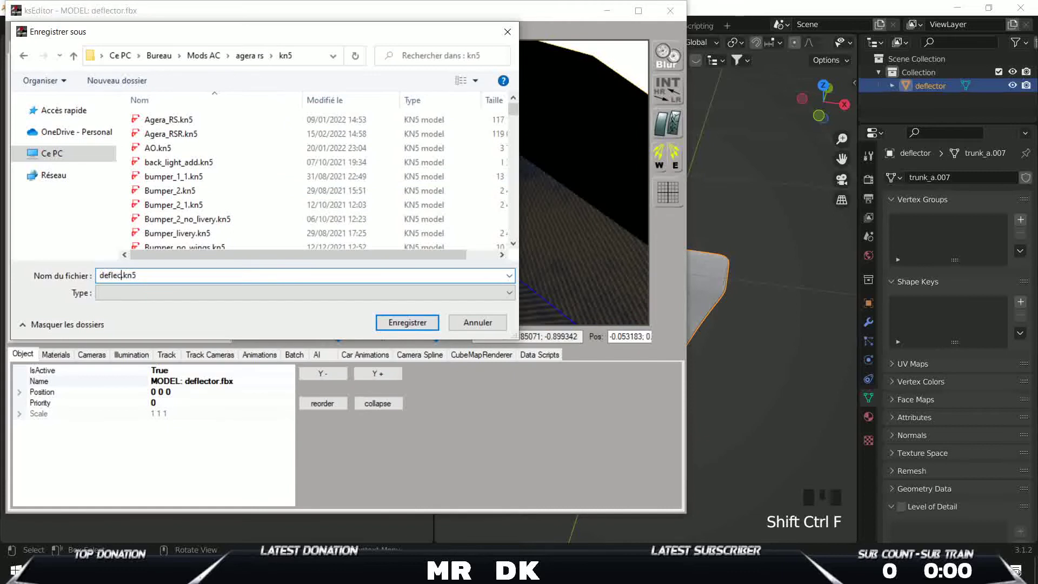
key("Return")
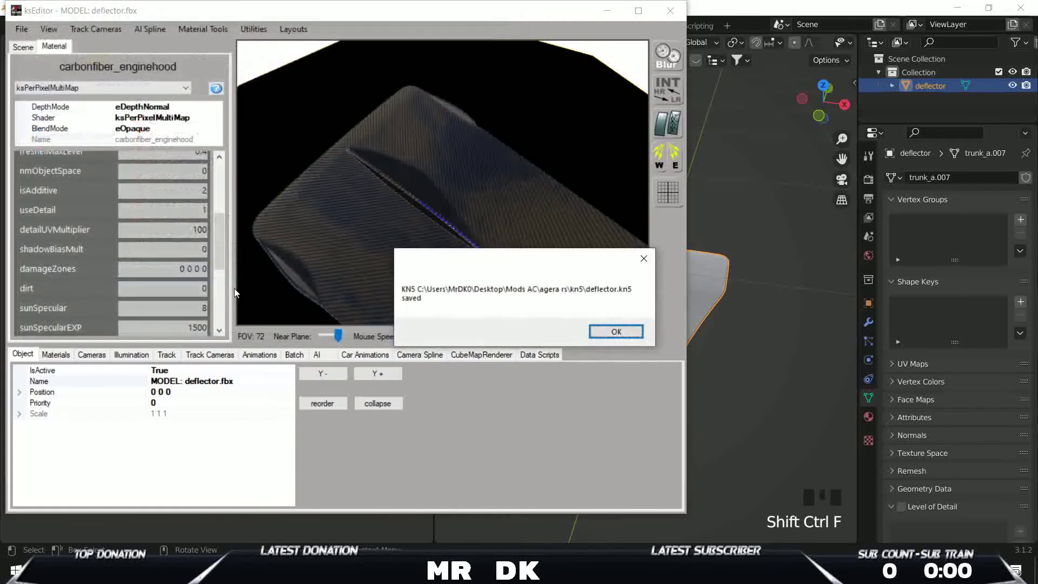
Step: Acknowledge the save confirmation and exit ksEditor
left_click(616, 332)
left_click(23, 30)
left_click(25, 30)
left_click(25, 31)
Step: Close the Agera RSR showroom viewer and right-click the car preview in Content Manager's Quick drive
left_click(95, 200)
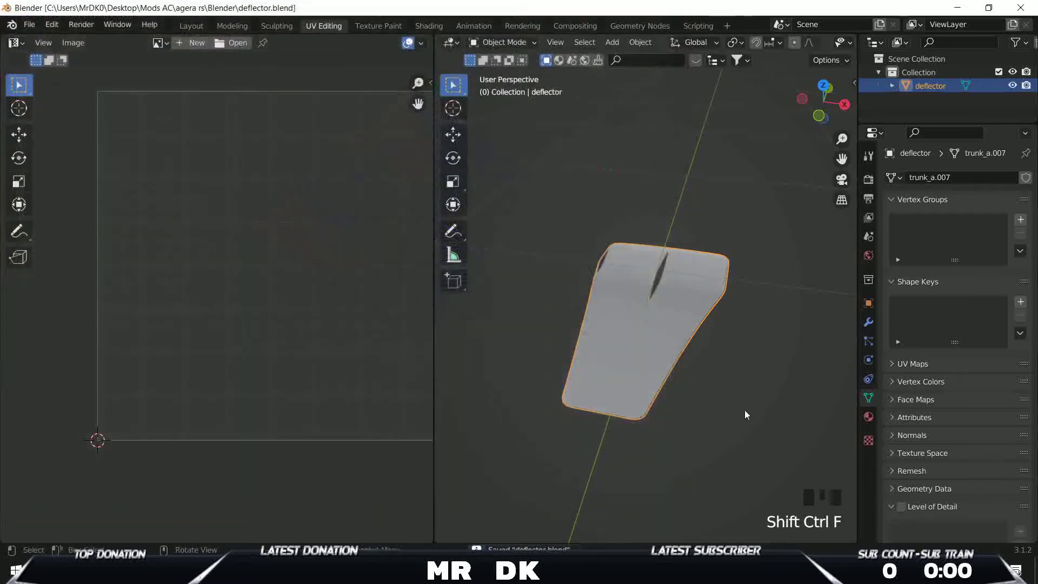
mouse_move(595, 570)
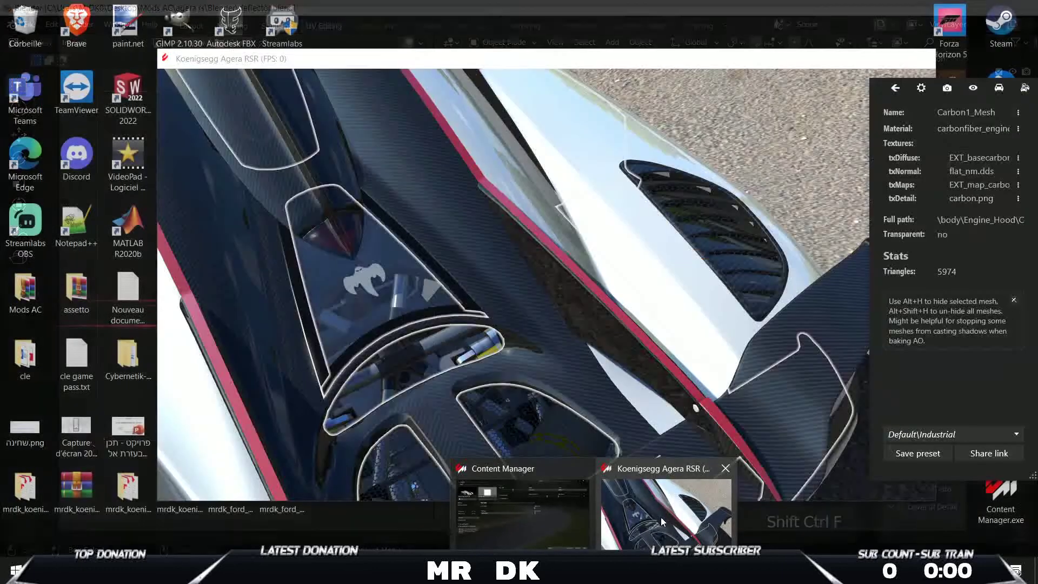
left_click(659, 517)
left_click(919, 58)
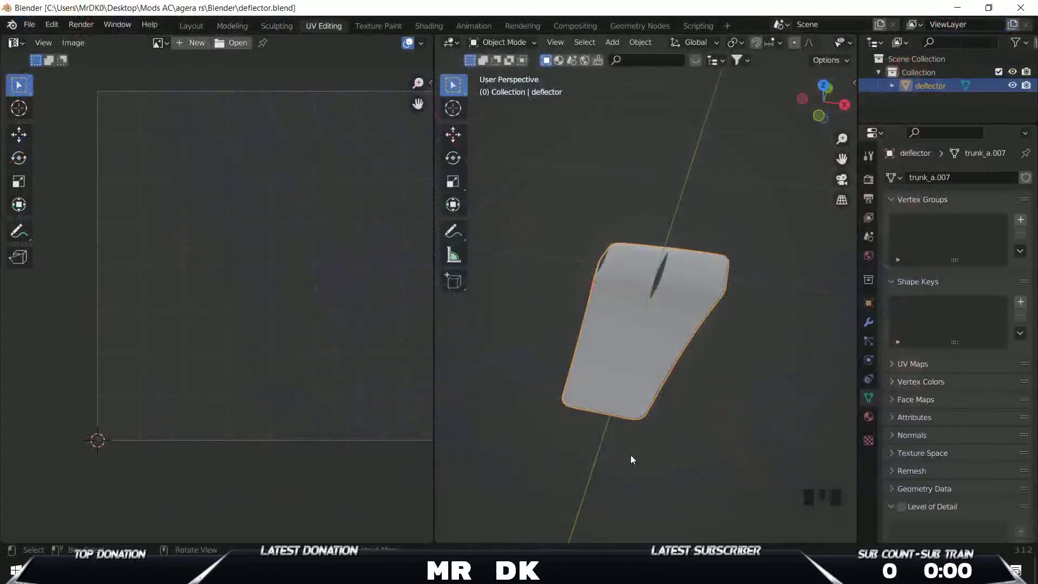
left_click(593, 570)
right_click(141, 103)
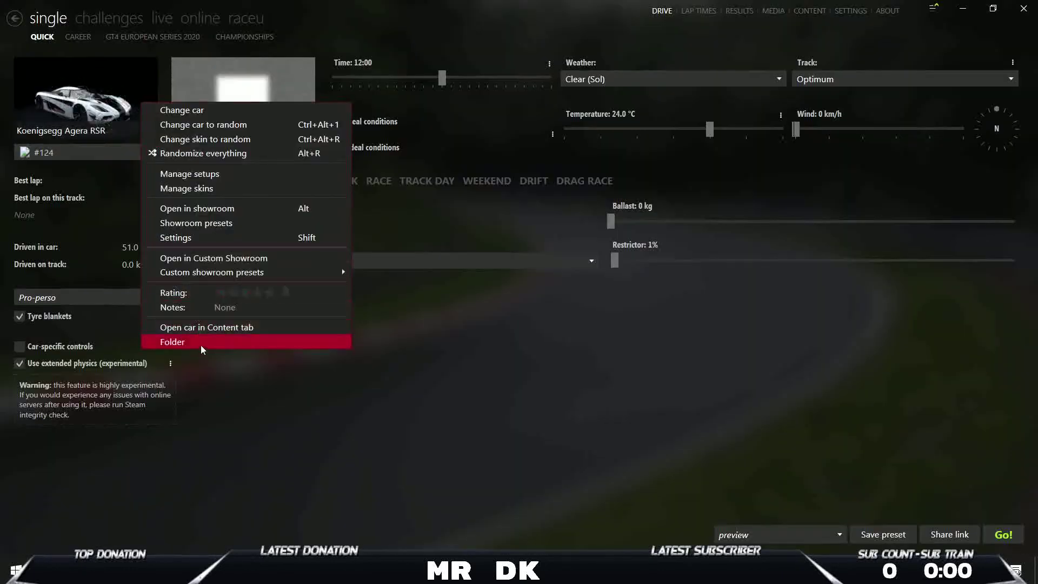
Step: Open the Agera RSR's folder on disk and go into skins > #124
left_click(199, 341)
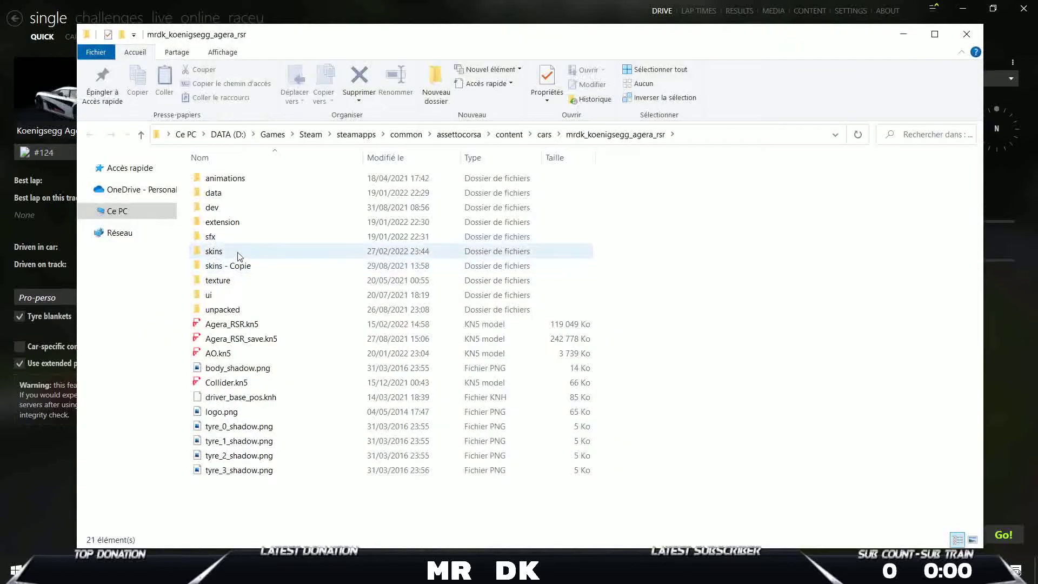
double_click(244, 251)
double_click(245, 207)
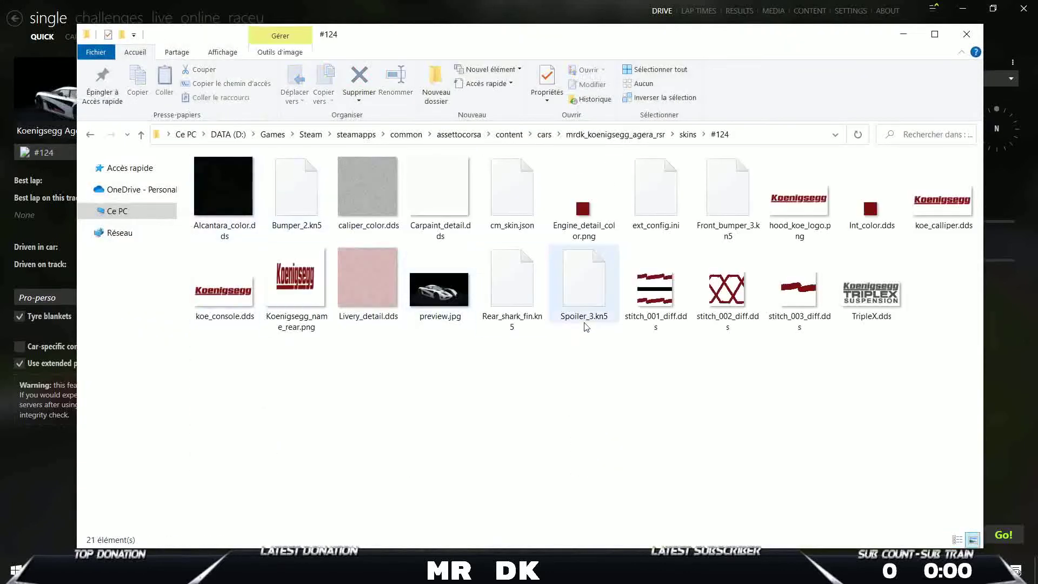
Step: Copy deflector.kn5 from the kn5 folder and paste it into the #124 skin folder
left_click(395, 571)
left_click(347, 502)
key("alt+Left")
double_click(259, 220)
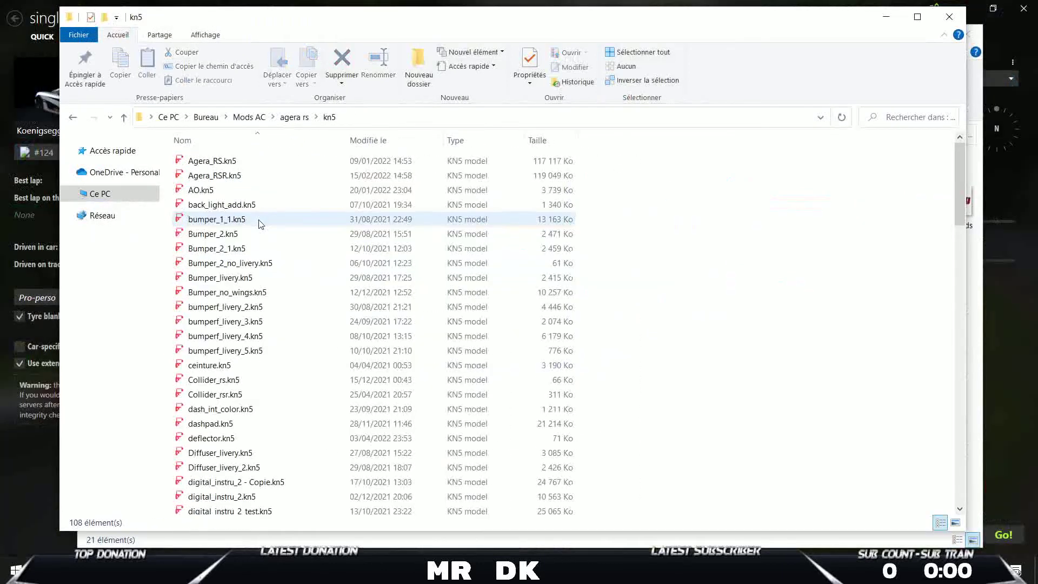
left_click(271, 437)
key("ctrl+c")
key("alt+Tab")
key("ctrl+v")
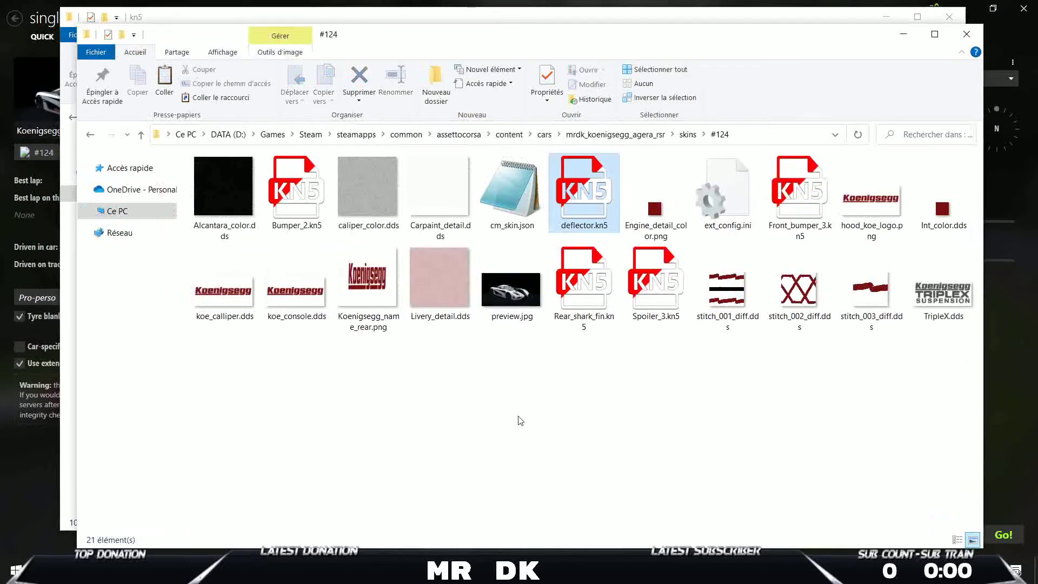
key("Left")
Step: Open ext_config.ini and paste a duplicate of the Rear_shark_fin model-replacement block below it
key("Right")
key("Right")
key("Return")
scroll(181, 214, "down", 3)
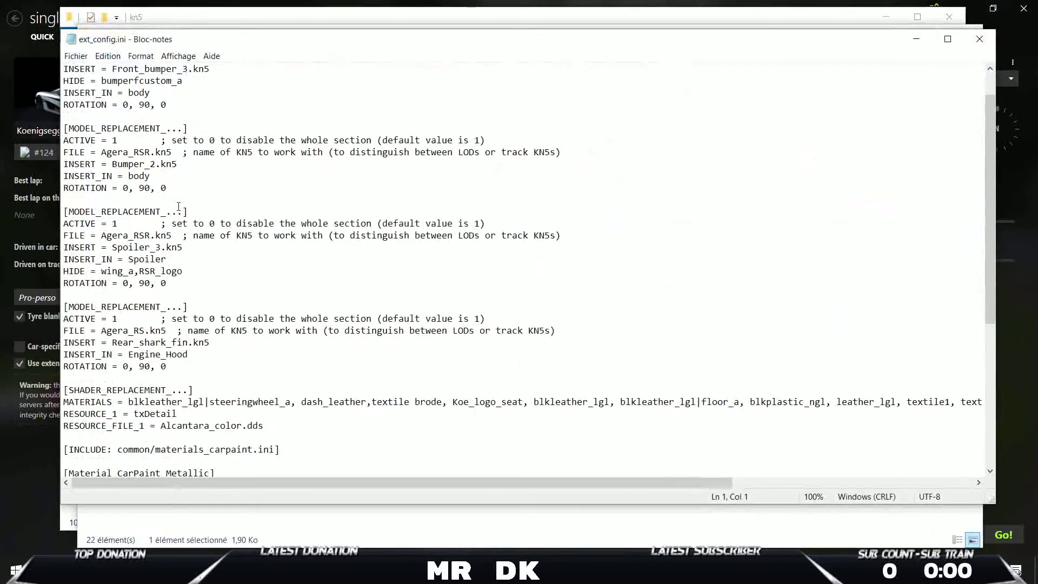
key("shift+Up")
key("shift+Up")
key("shift+Up")
key("shift+Up")
key("shift+Up")
key("shift+Home")
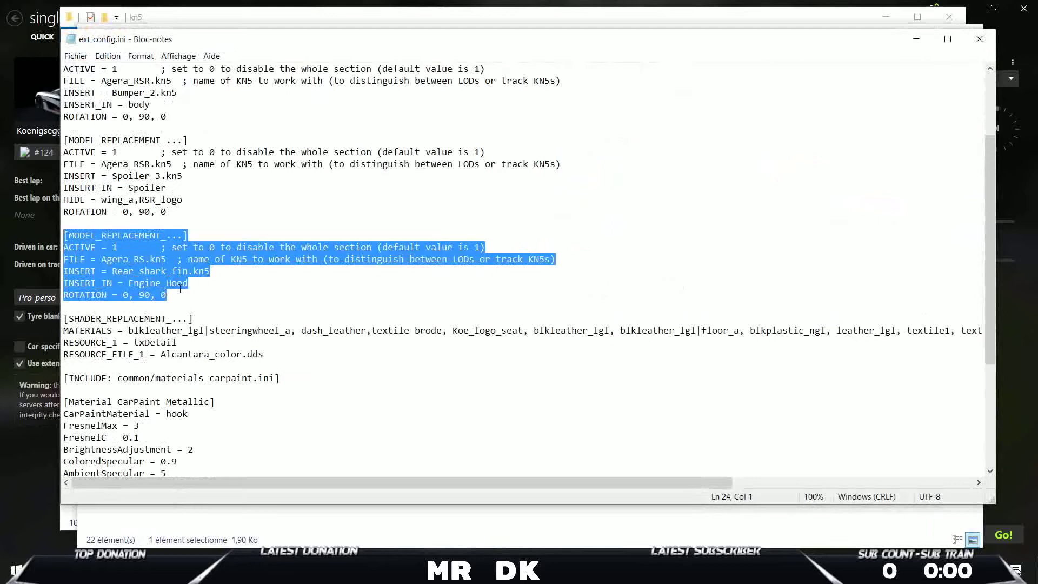
key("ctrl+c")
left_click(181, 294)
key("Return")
key("Return")
key("ctrl+v")
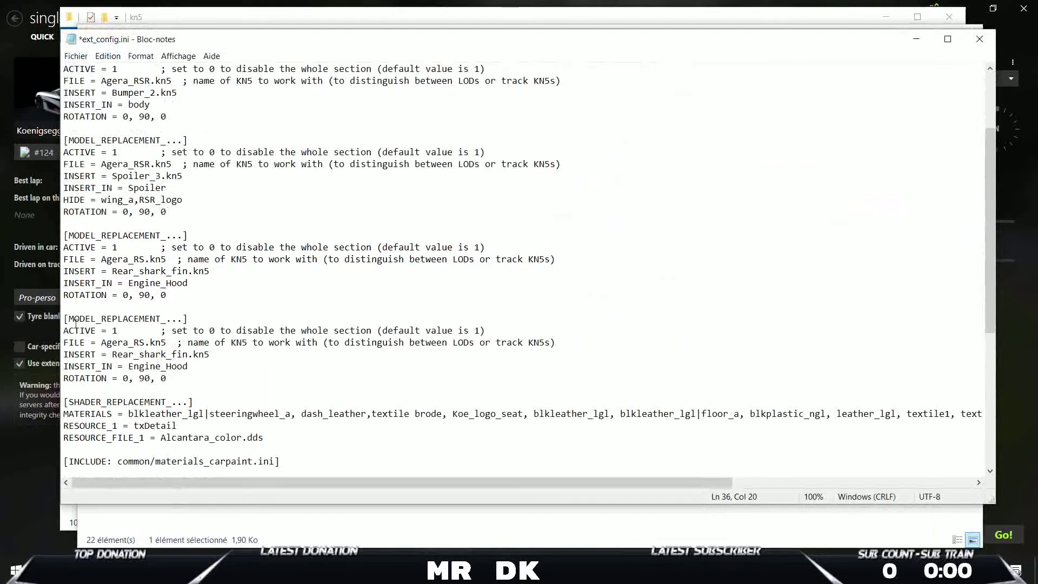
Step: Change the duplicate block's FILE value from Agera_RS.kn5 to Agera_RSR.kn5
left_click_drag(66, 319, 214, 384)
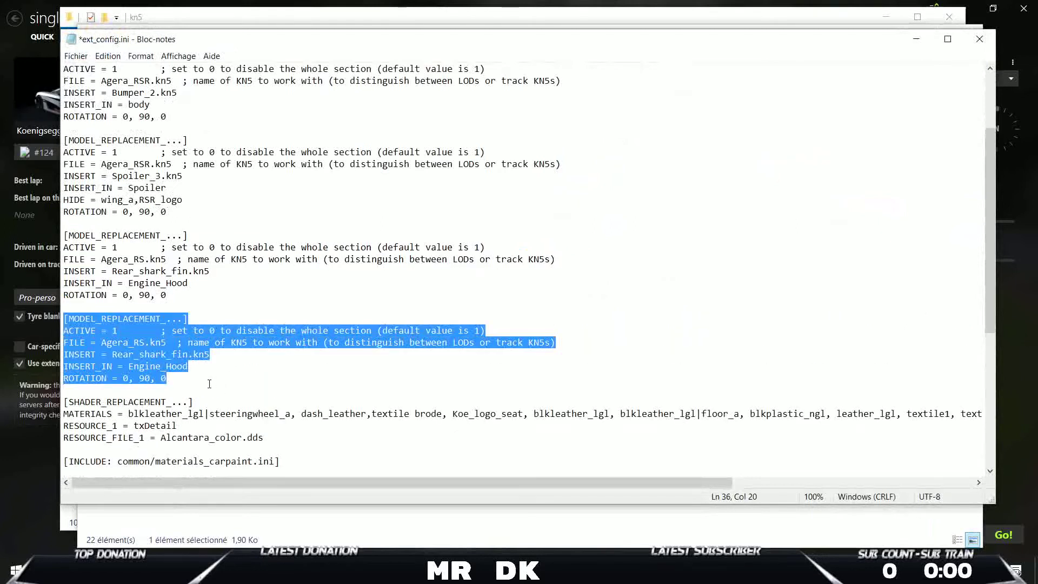
left_click(204, 382)
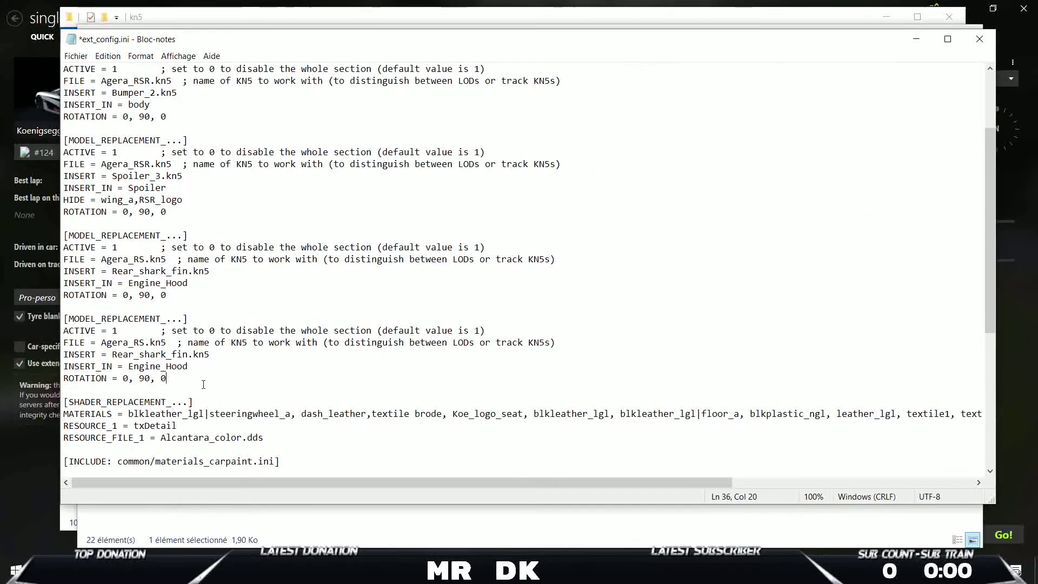
scroll(195, 395, "up", 3)
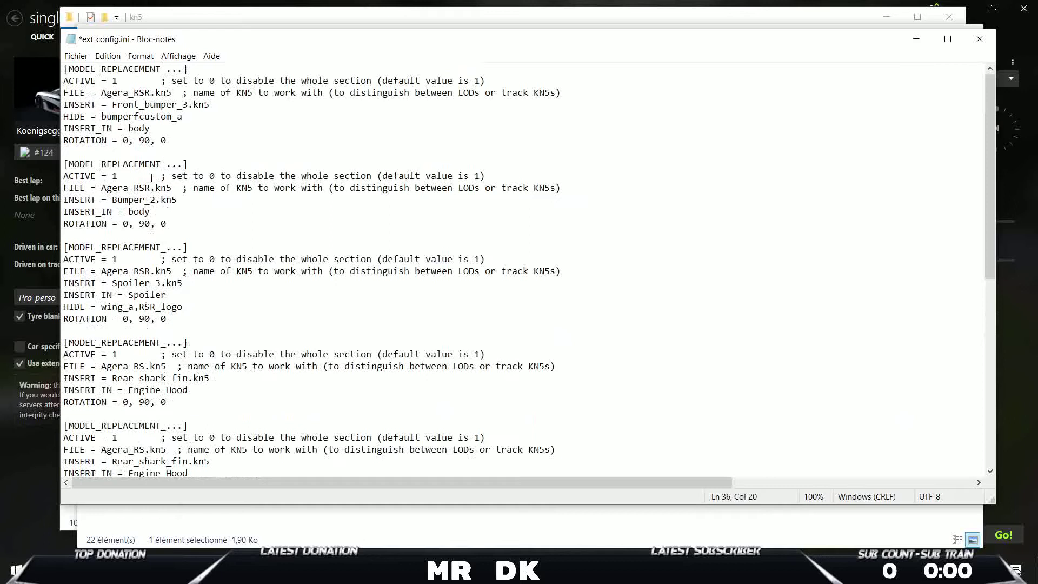
scroll(157, 197, "down", 3)
left_click_drag(171, 378, 65, 322)
left_click(174, 379)
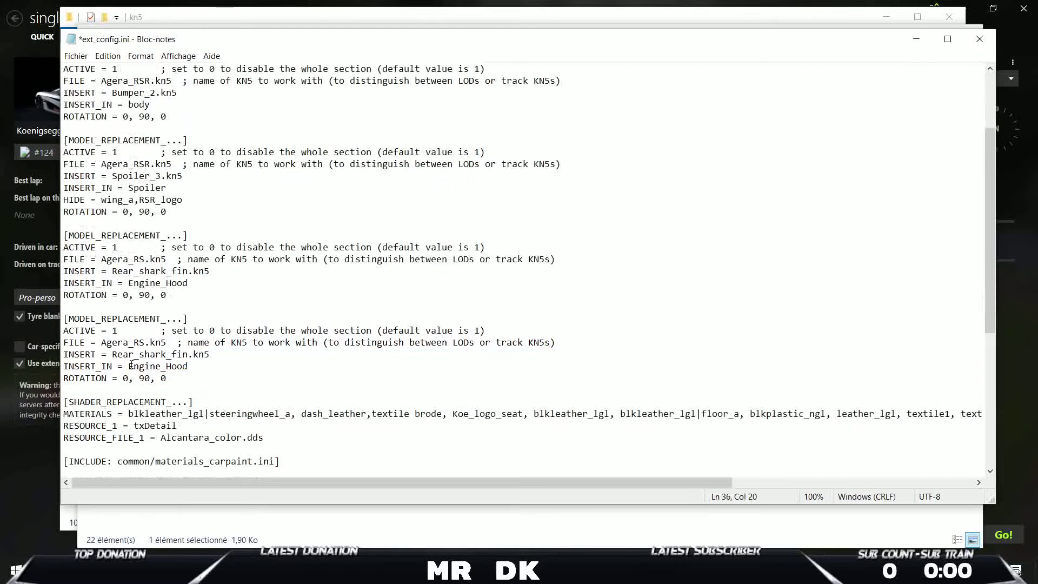
left_click_drag(113, 354, 193, 355)
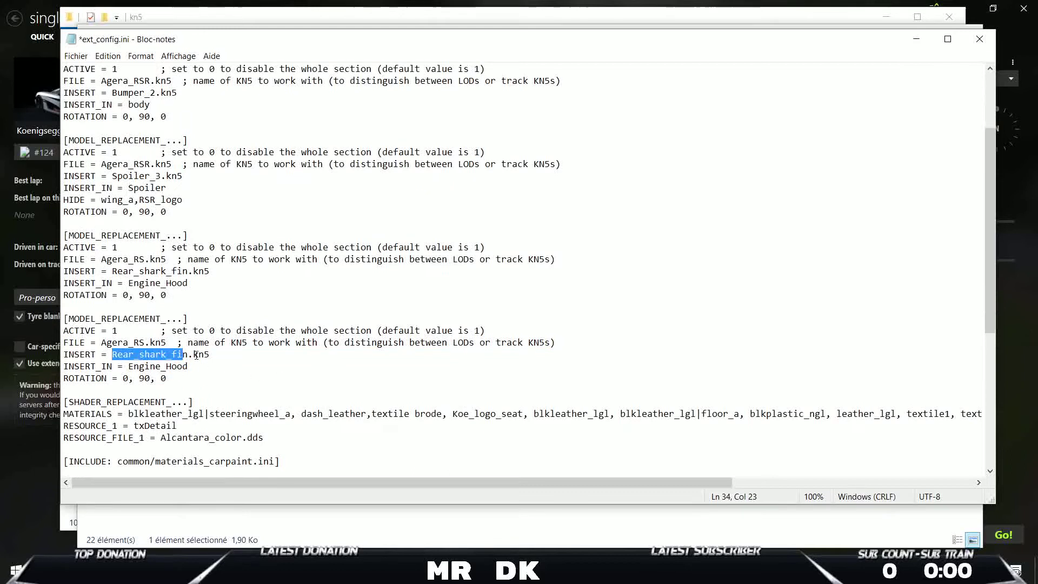
scroll(149, 325, "up", 1)
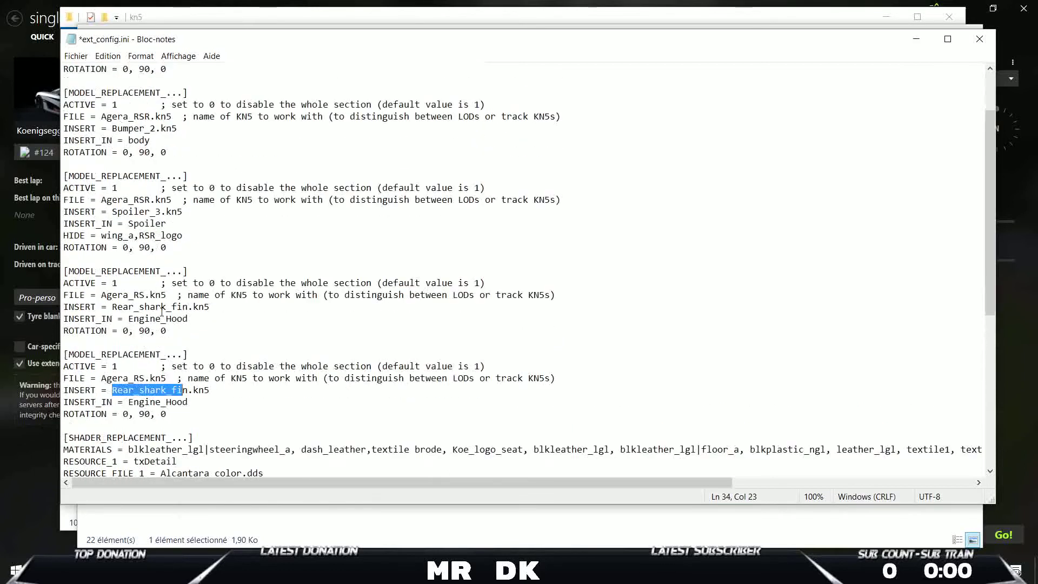
left_click(146, 293)
type("E")
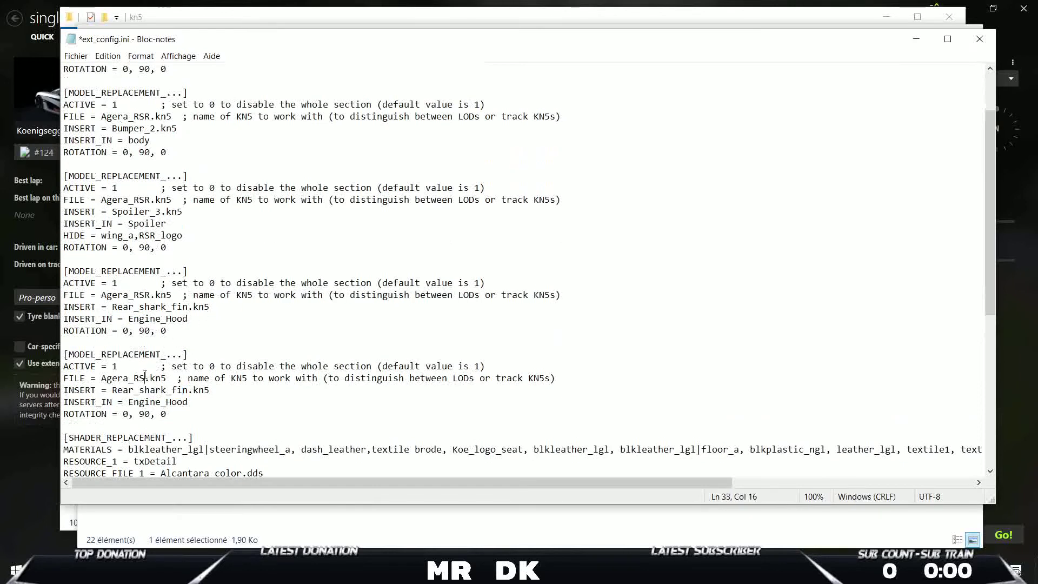
type("R")
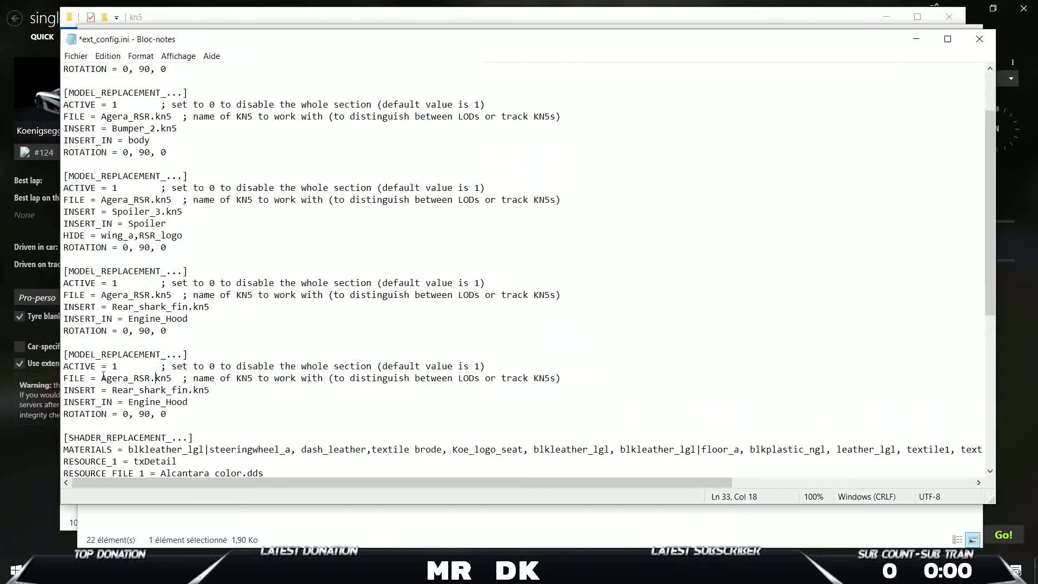
Step: Check the main car model's file name, then change the copy's INSERT from Rear_shark_fin to deflector.kn5
key("alt+Tab")
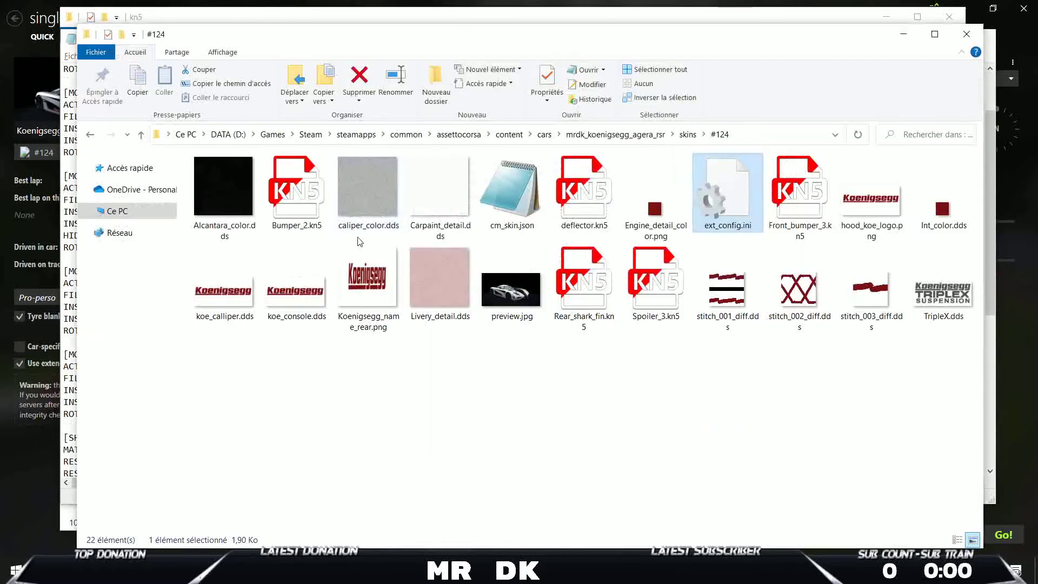
key("alt+Up")
key("alt+Up")
left_click(242, 325)
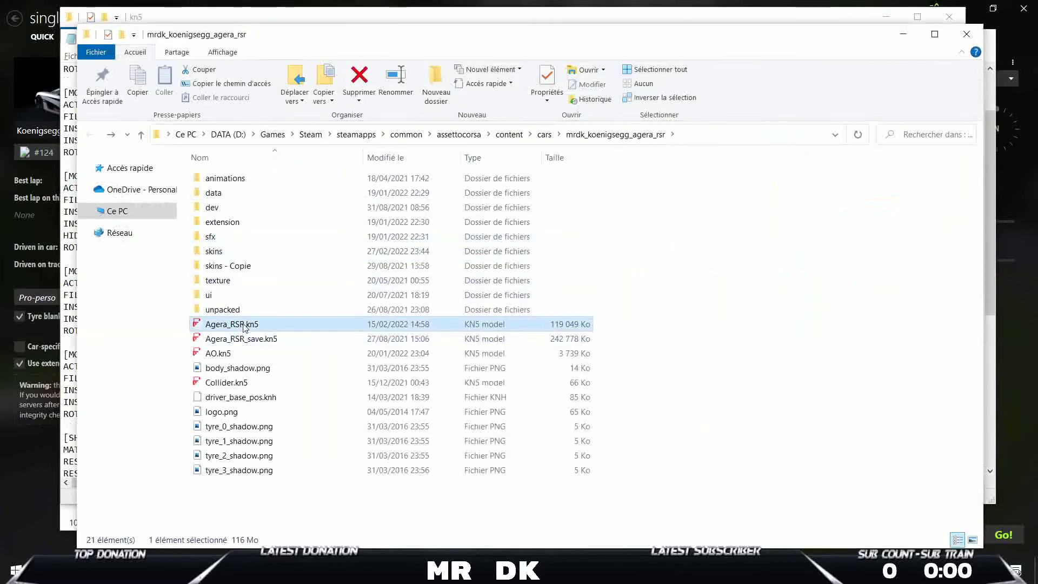
key("alt+Tab")
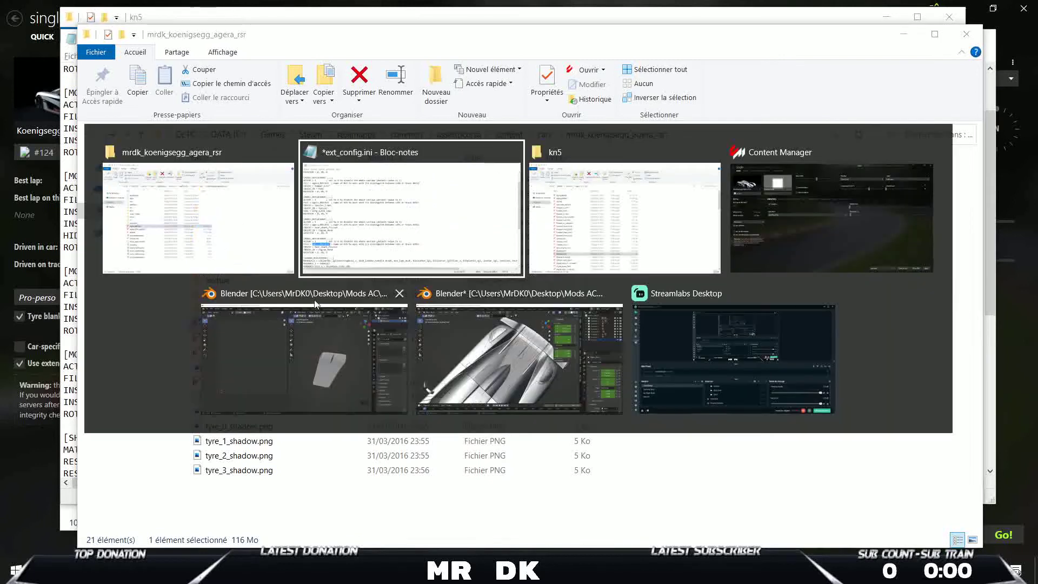
left_click(214, 389)
left_click_drag(115, 389, 182, 390)
type("deflector.kn5")
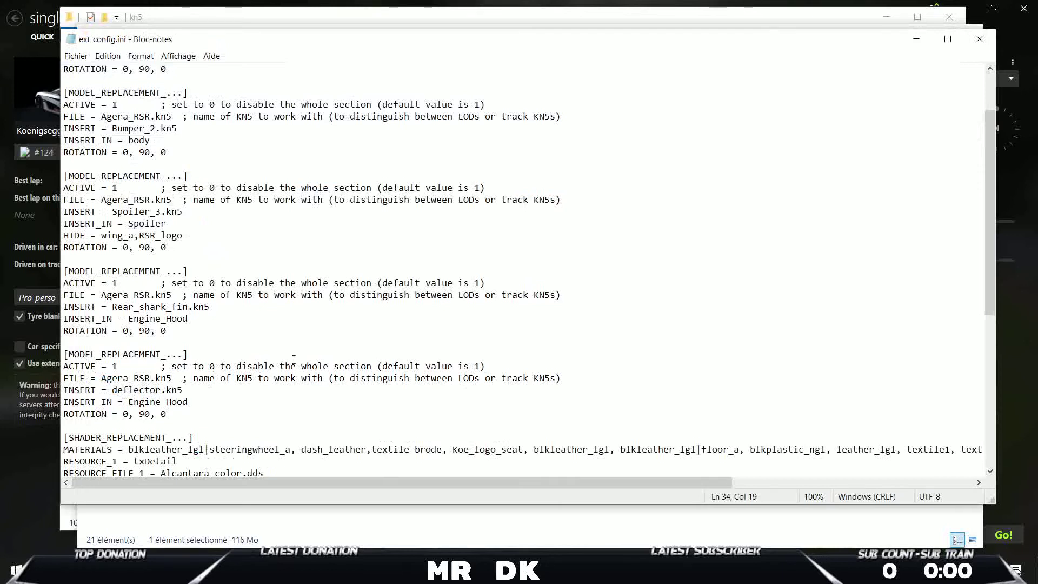
Step: Open skins > #124 and locate deflector.kn5 and Bumper_2.kn5
key("alt+Tab")
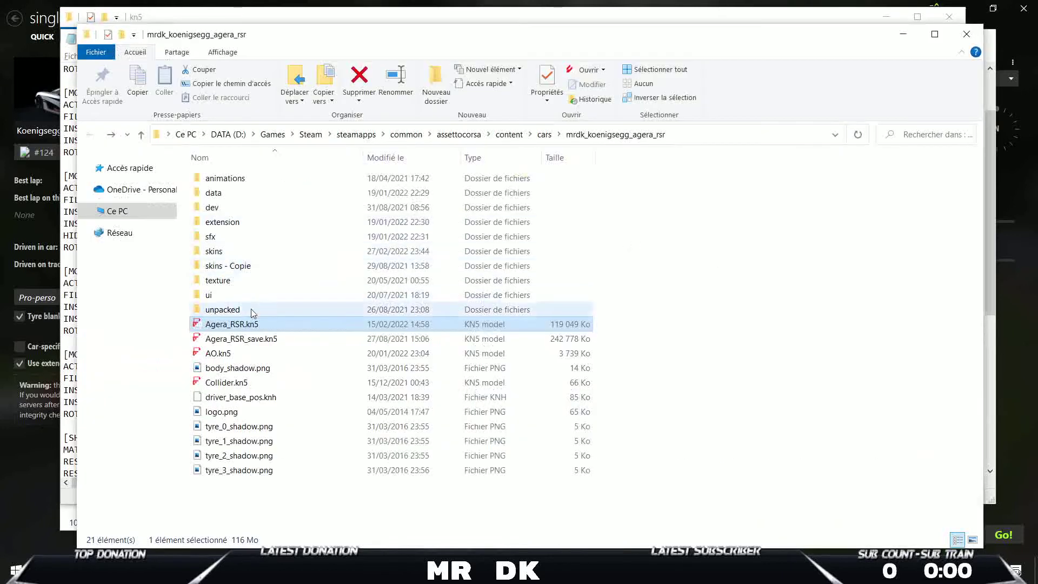
double_click(243, 252)
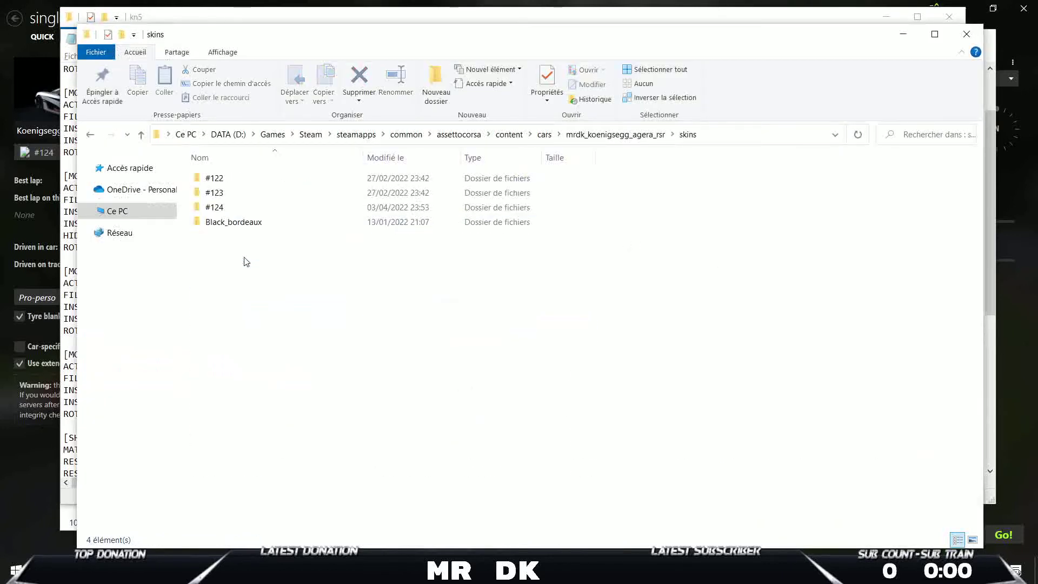
double_click(249, 207)
left_click(573, 221)
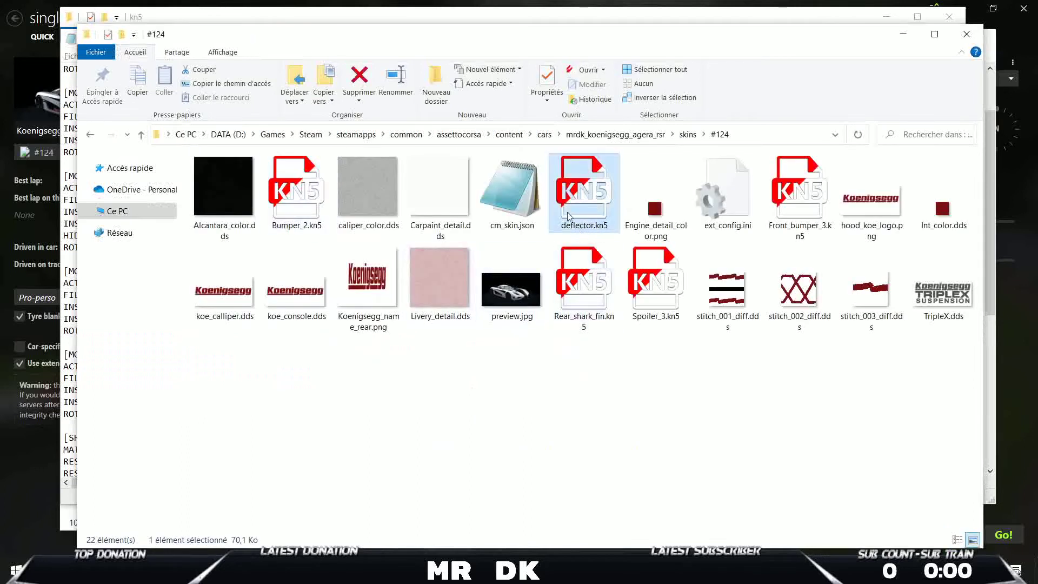
left_click(301, 226)
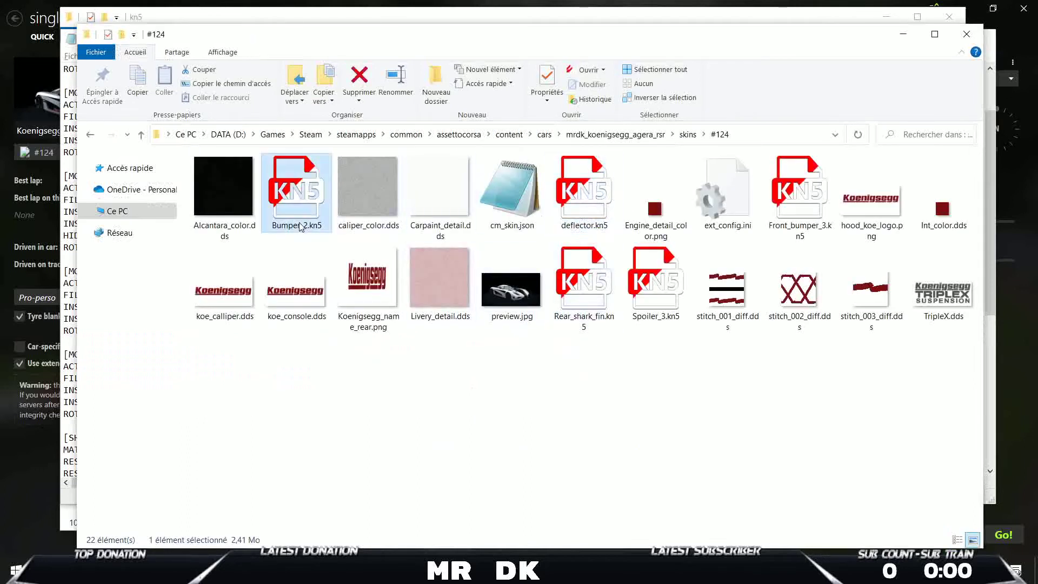
Step: Review the Bumper_2.kn5 entry and the INSERT_IN lines in ext_config.ini
key("alt+Tab")
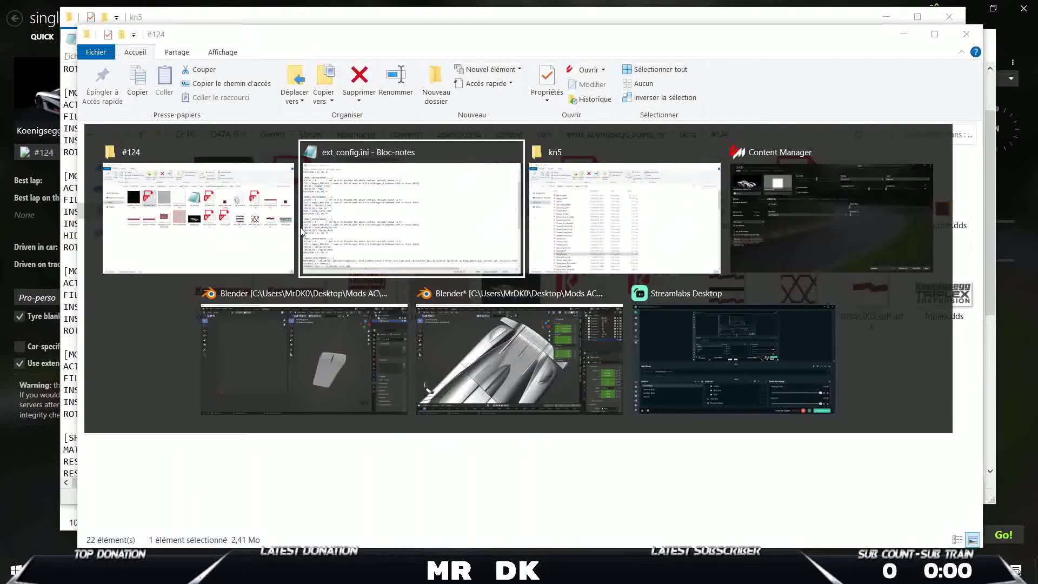
left_click_drag(112, 128, 178, 129)
left_click(180, 128)
left_click_drag(63, 140, 151, 141)
left_click(152, 140)
left_click_drag(138, 320, 64, 320)
Step: Review the Engine_Hood INSERT_IN, HIDE and ROTATION lines of the shark fin and deflector entries
left_click(204, 322)
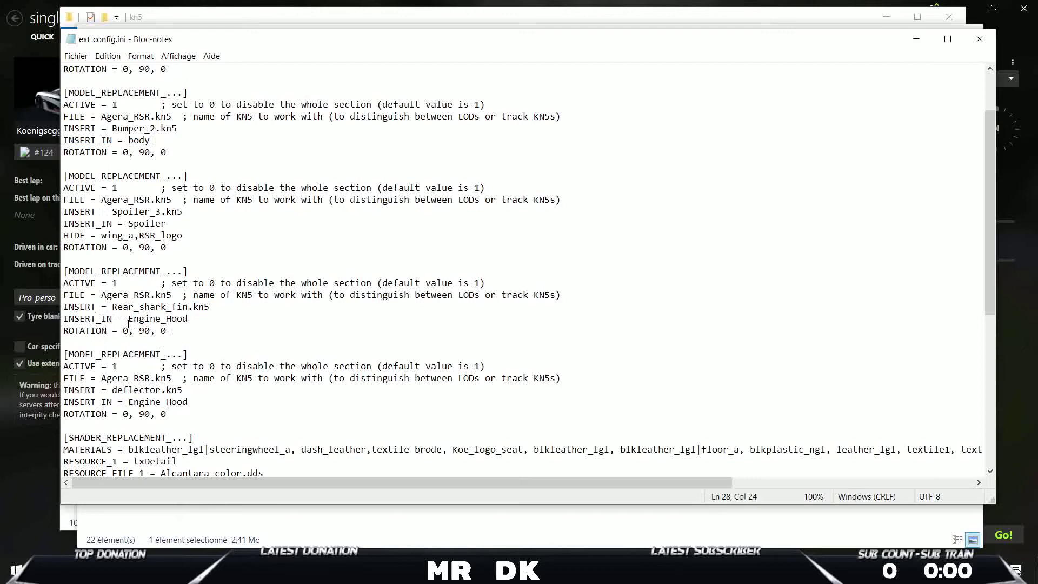
left_click_drag(128, 321, 190, 320)
left_click(214, 319)
left_click_drag(131, 403, 189, 403)
left_click(198, 402)
scroll(150, 264, "up", 2)
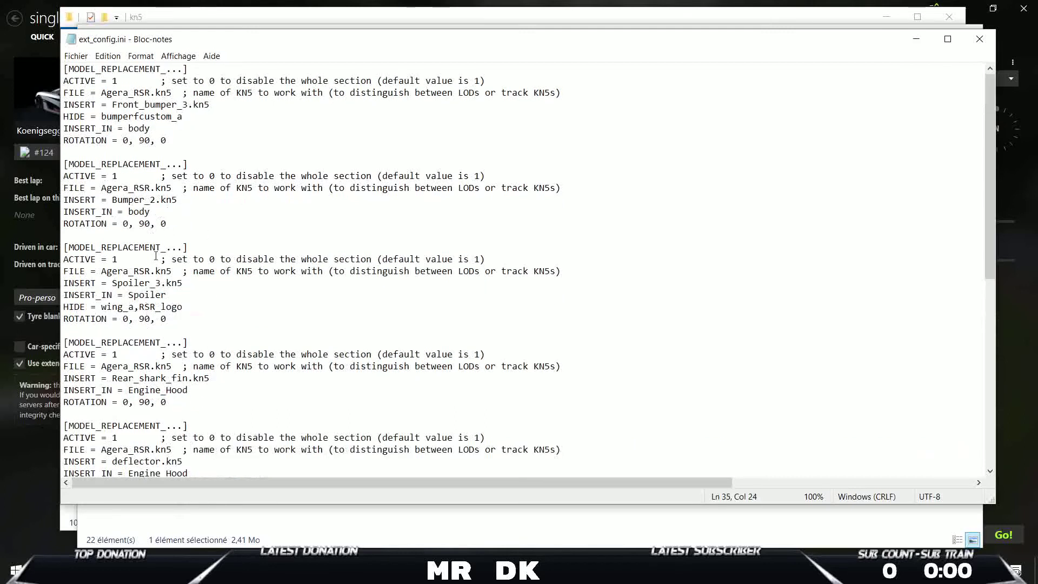
left_click_drag(109, 307, 191, 307)
left_click(192, 307)
scroll(190, 302, "down", 7)
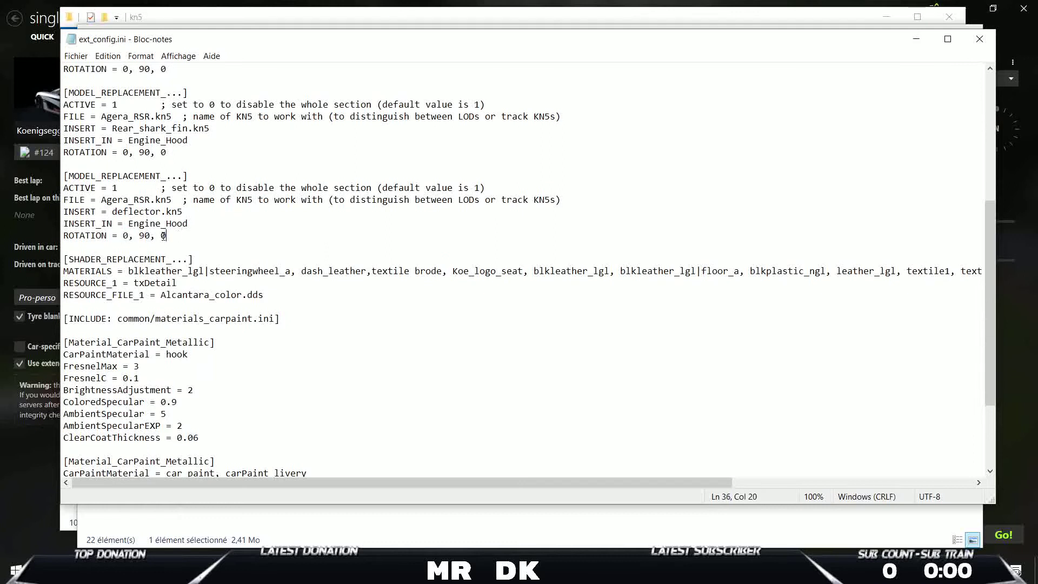
left_click_drag(164, 238, 100, 238)
left_click(141, 238)
Step: Launch the practice session with the Agera RSR #124 on Endless Floor from Content Manager
left_click(606, 572)
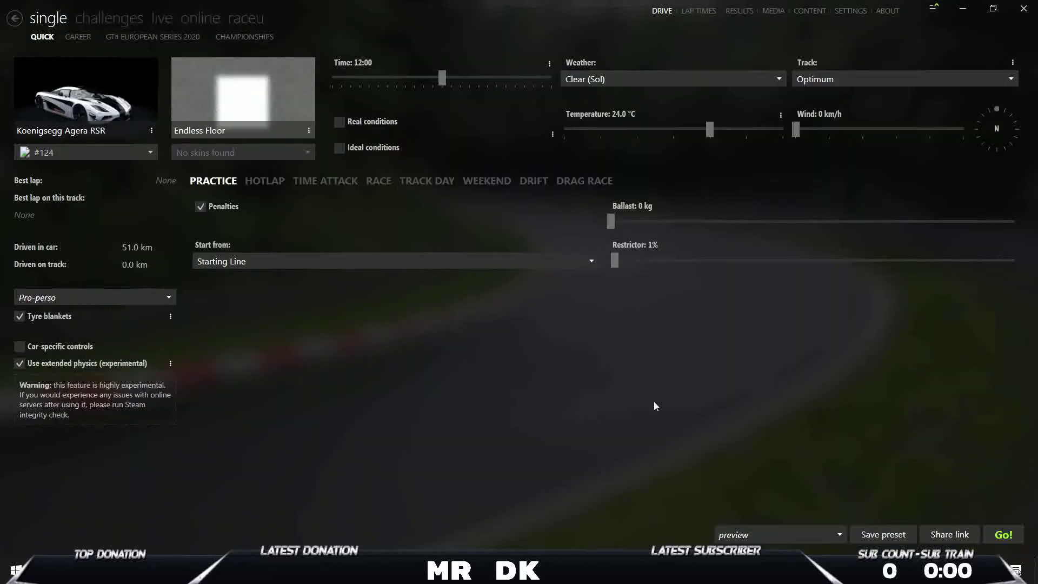
left_click(998, 535)
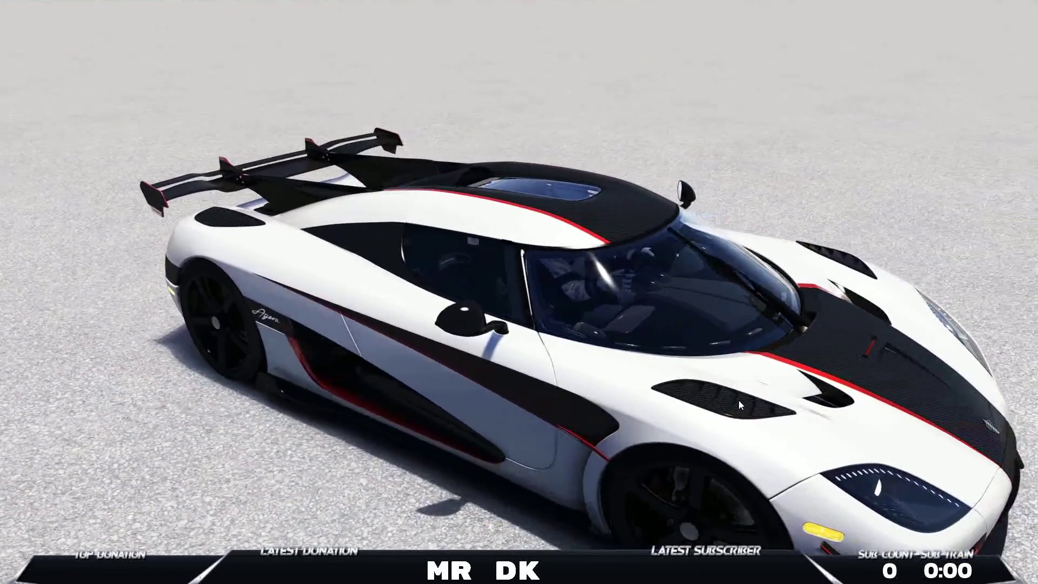
Step: Quit the driving session, close ext_config.ini in Notepad and dismiss the practice results
key("Escape")
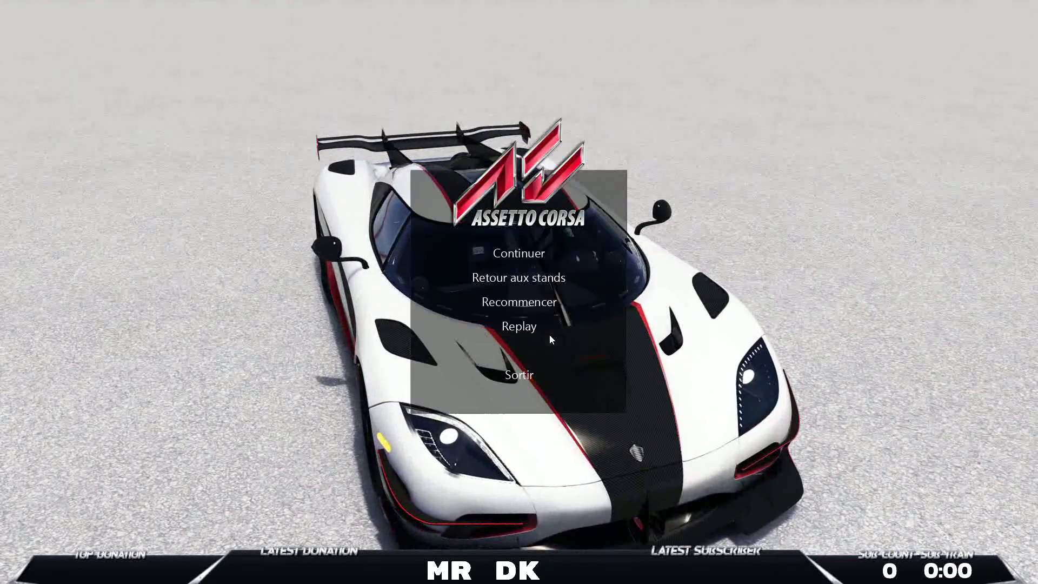
left_click(546, 374)
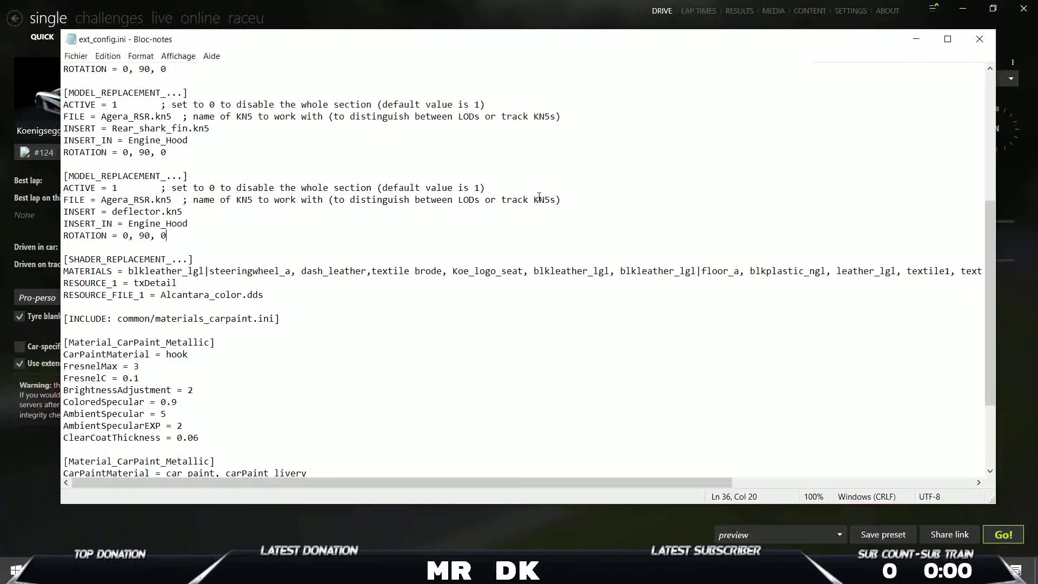
scroll(534, 208, "down", 2)
scroll(534, 209, "up", 8)
scroll(534, 208, "down", 5)
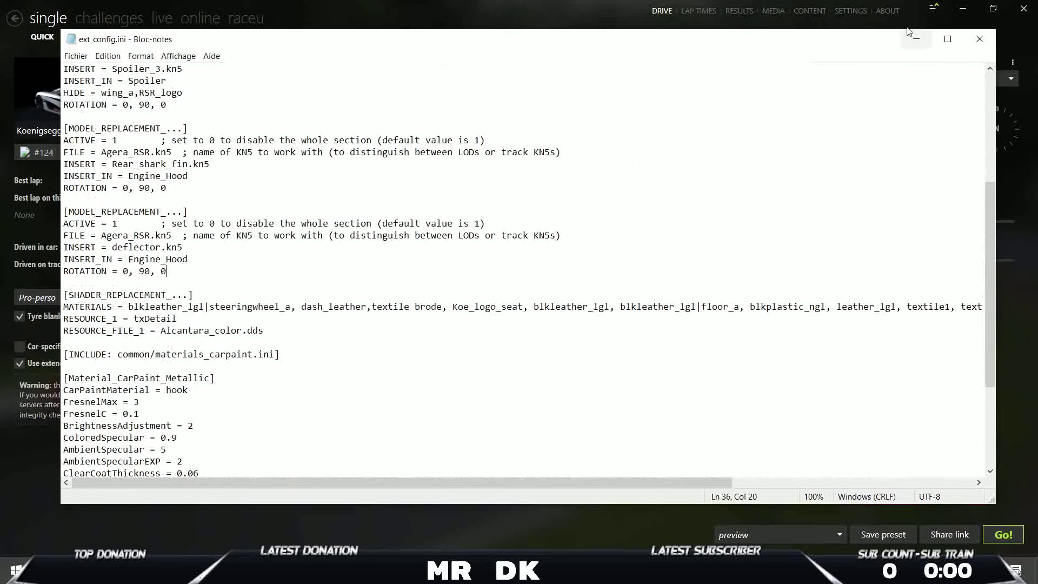
left_click(981, 39)
left_click(747, 426)
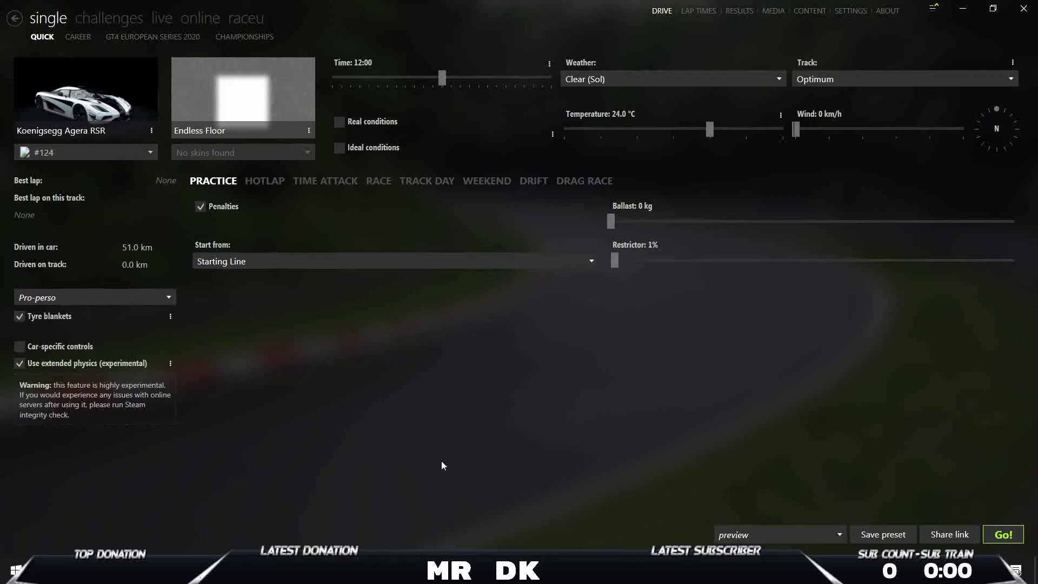
Step: From the #124 skin window, go up to mrdk_koenigsegg_agera_rsr and open its extension folder
mouse_move(393, 572)
left_click(430, 520)
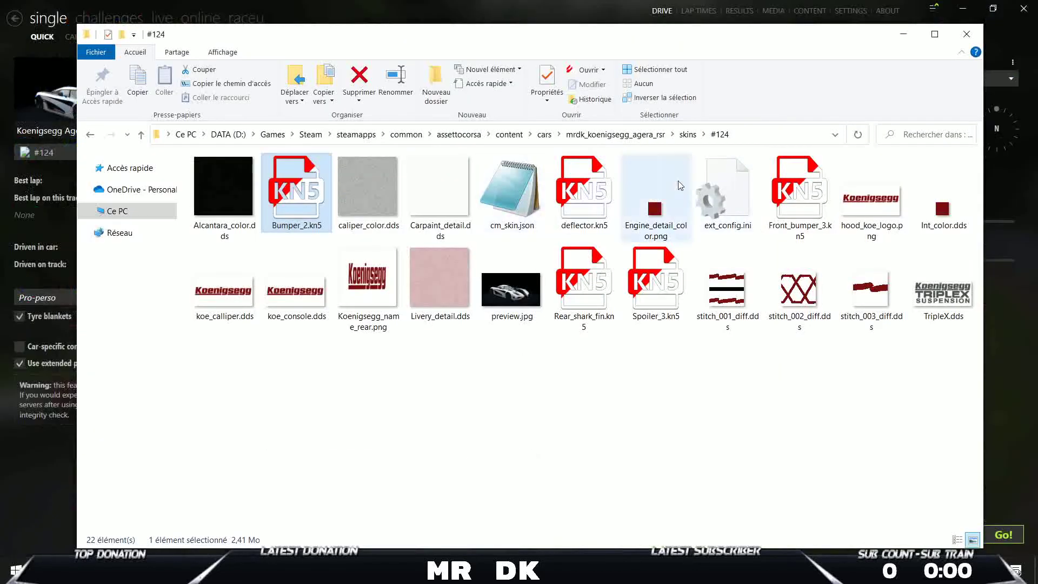
left_click(616, 134)
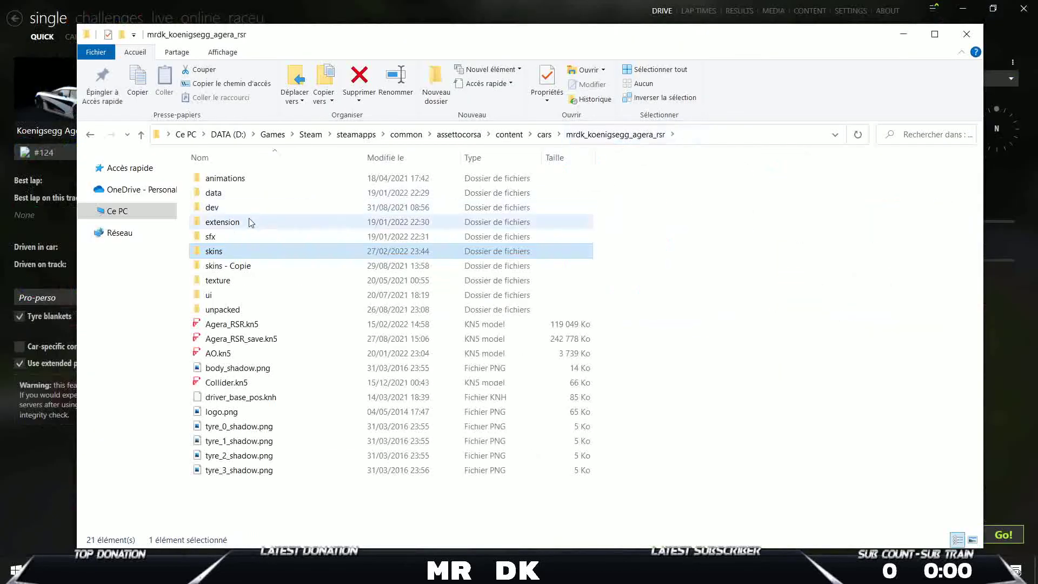
left_click(250, 222)
double_click(251, 222)
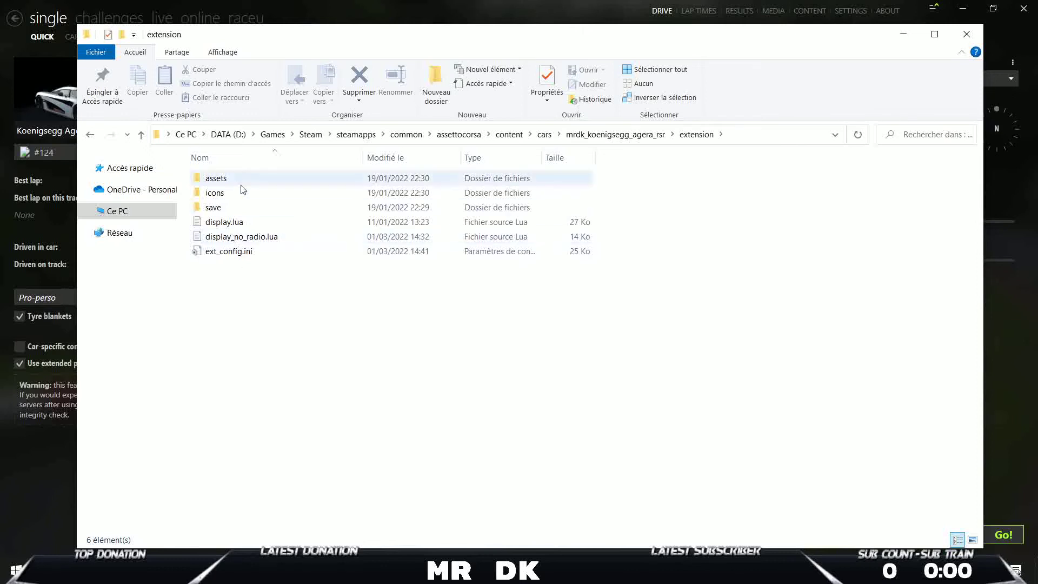
Step: Look through the ANIMATION entries in the car's ext_config.ini, close it and return to the car folder
double_click(238, 253)
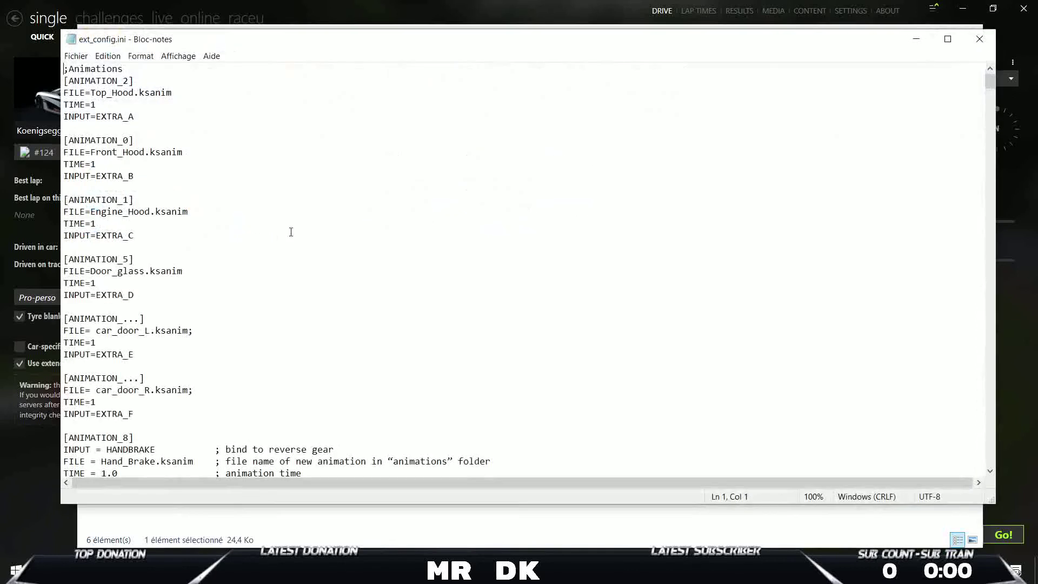
scroll(216, 189, "down", 14)
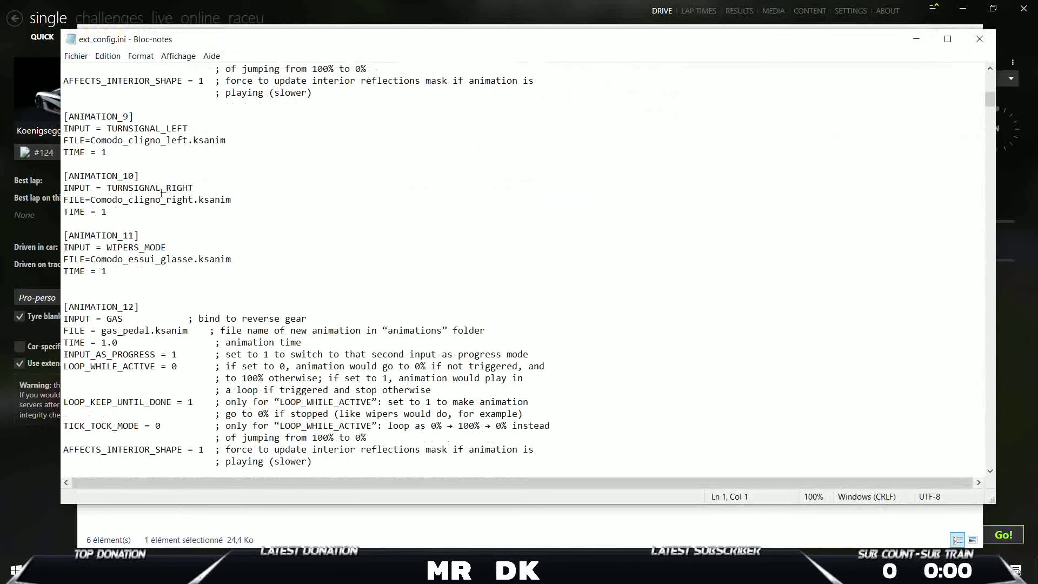
left_click(144, 276)
left_click(979, 38)
key("BackSpace")
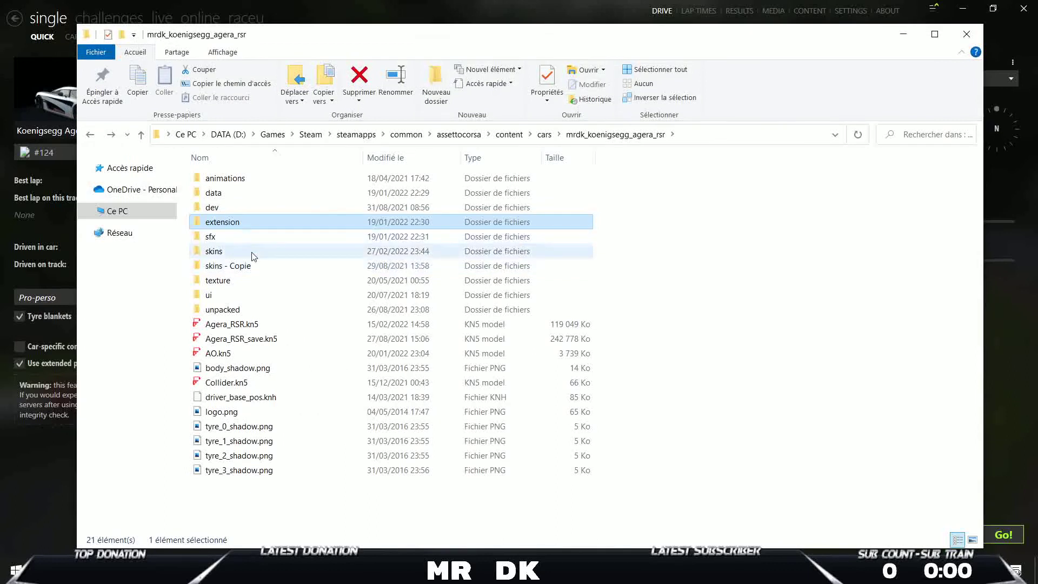
Step: Revisit the extension folder and return to the mrdk_koenigsegg_agera_rsr car folder
double_click(216, 223)
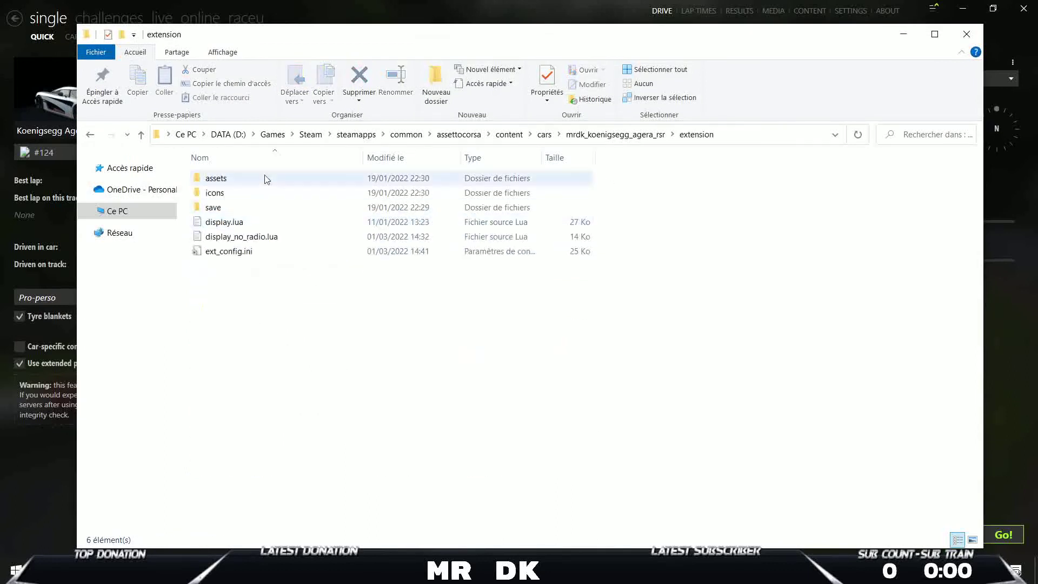
key("BackSpace")
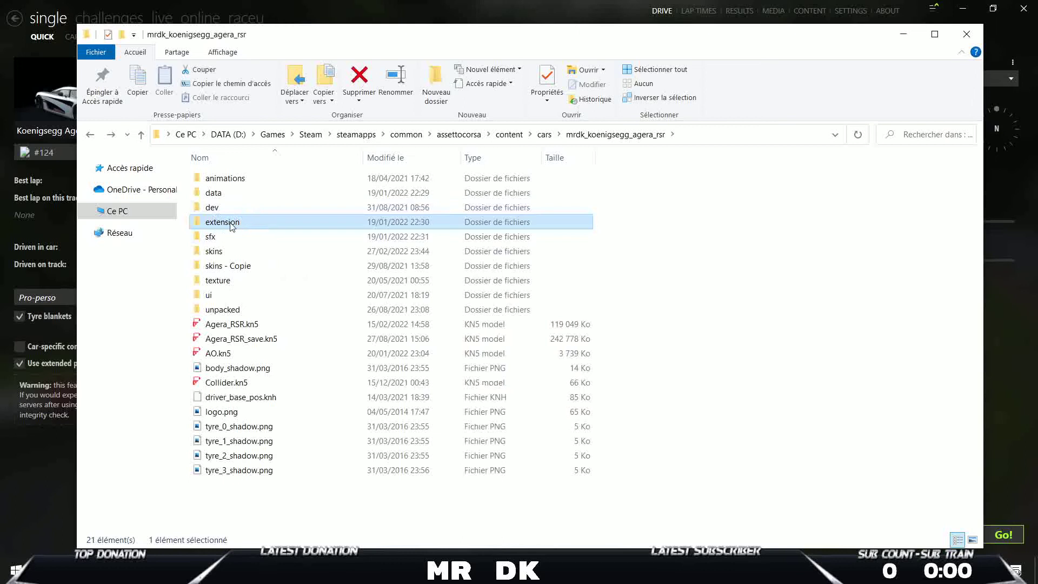
double_click(231, 223)
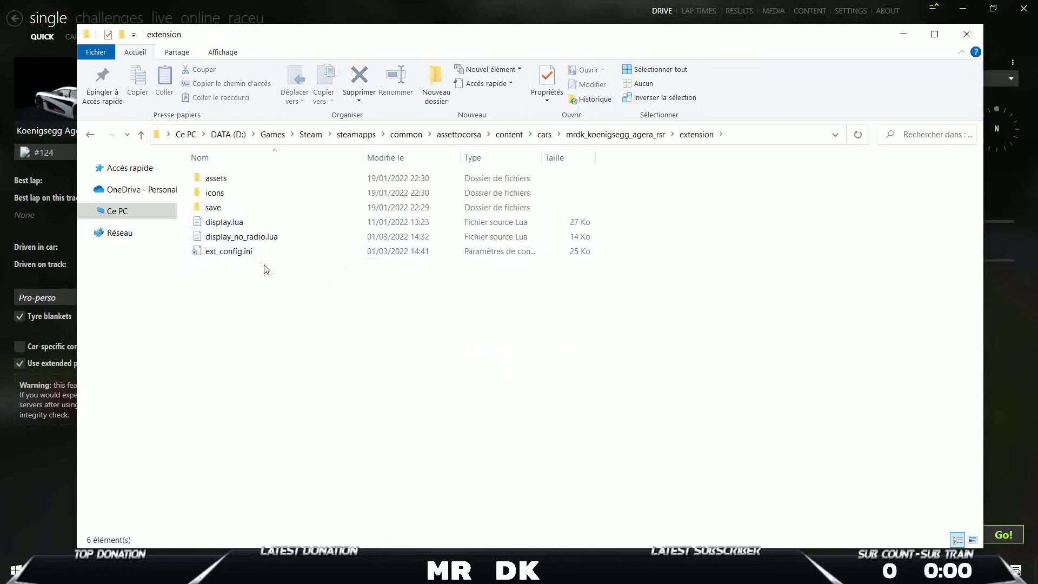
key("BackSpace")
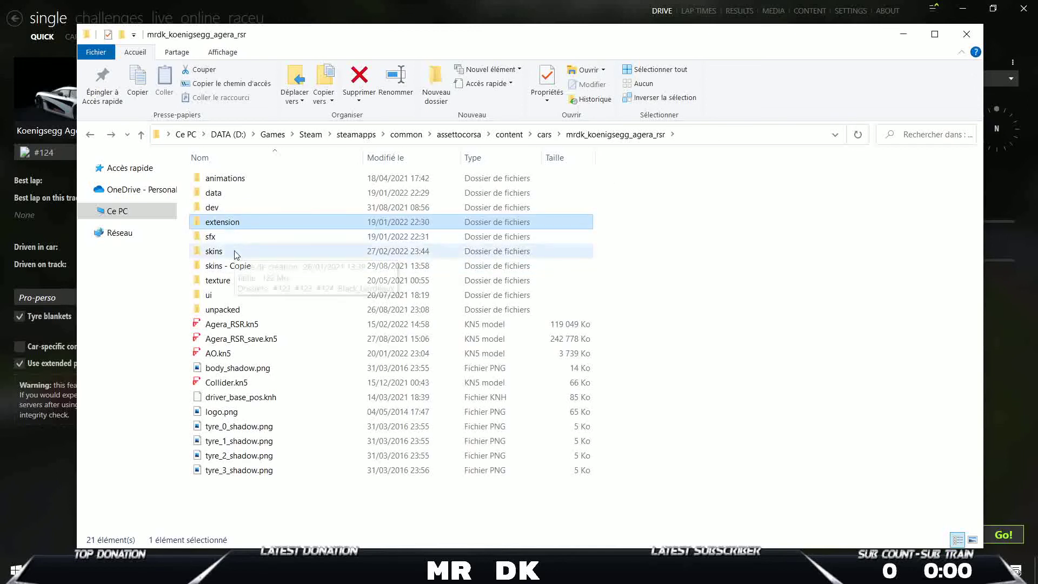
Step: Open skins > #124 and clear the file selection
double_click(236, 252)
left_click(238, 208)
double_click(239, 207)
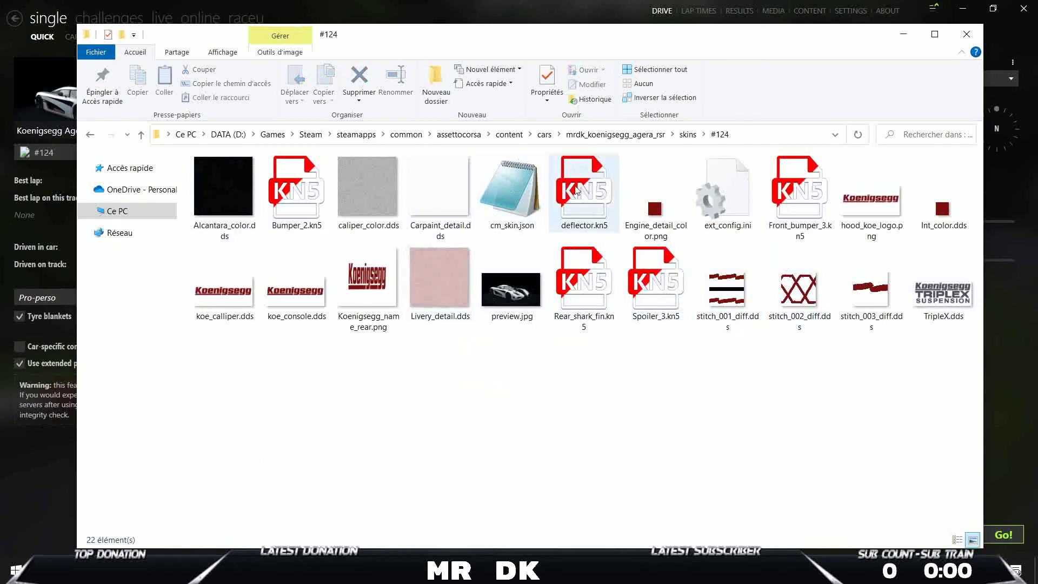
left_click_drag(202, 419, 811, 372)
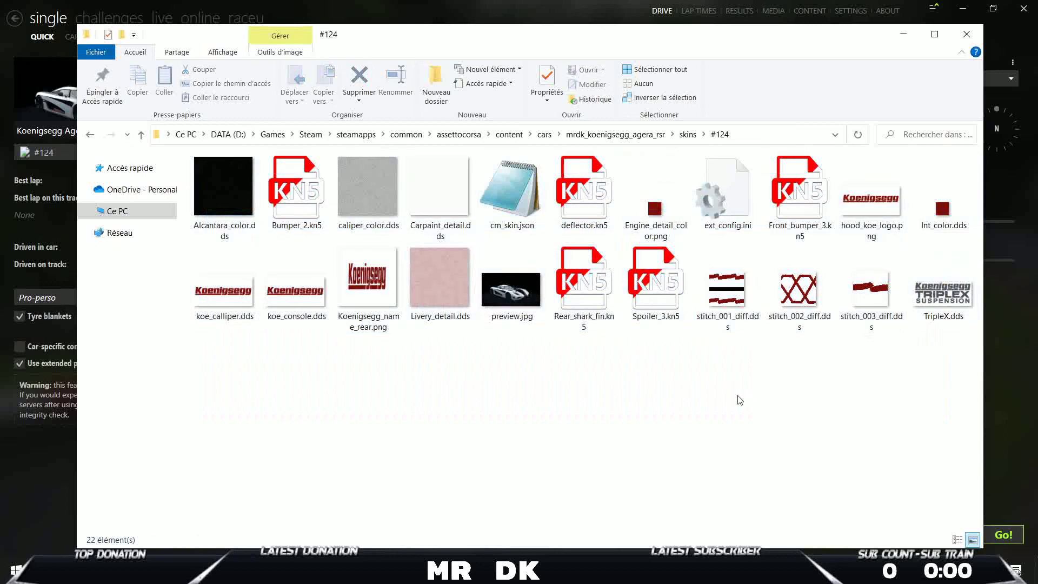